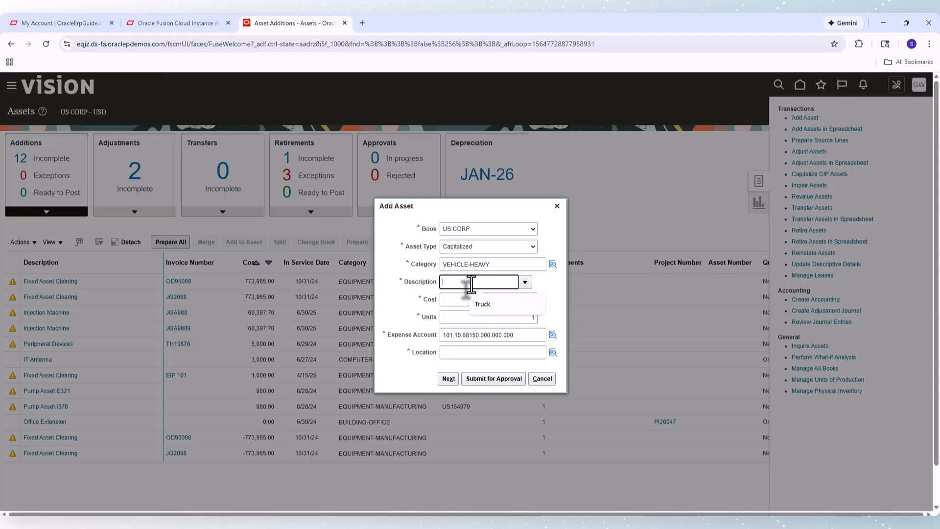
Set the new asset's description to Truck and its cost to 100000
{"action": "left_click", "coordinate": [479, 303]}
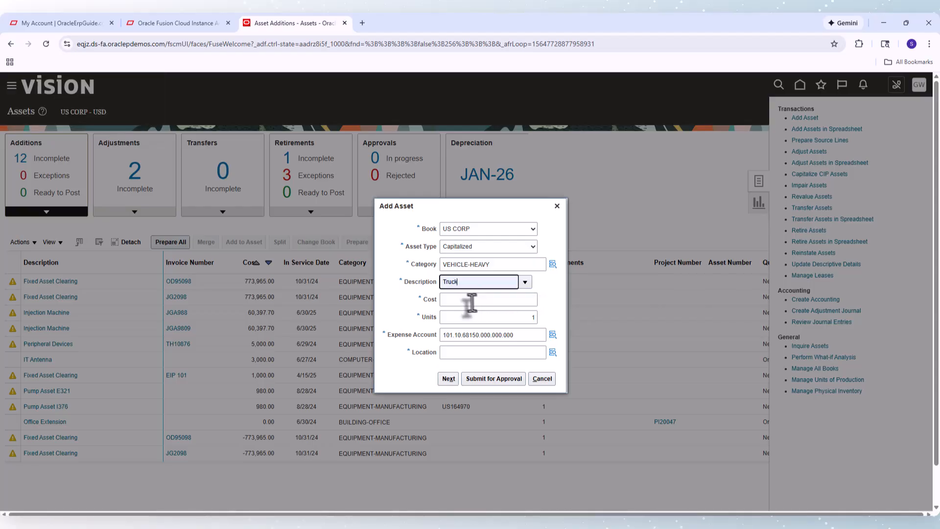
{"action": "left_click", "coordinate": [469, 300]}
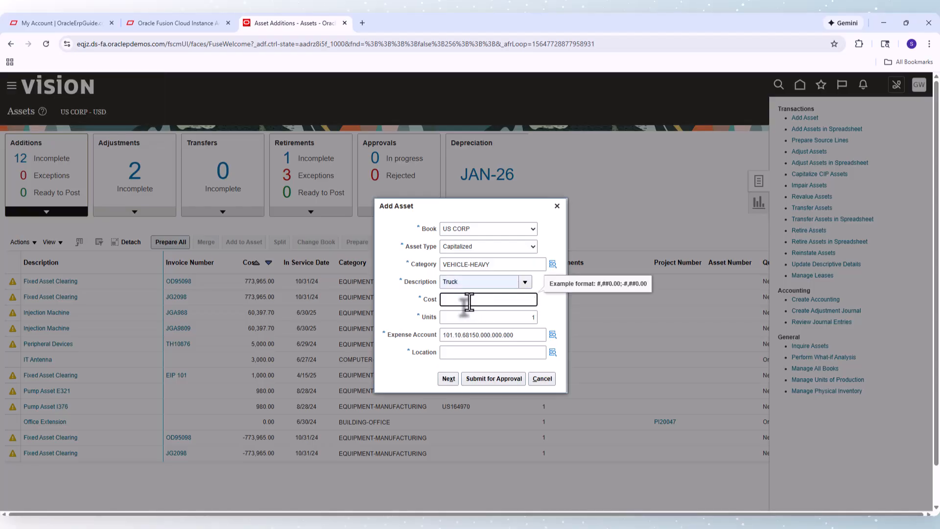
{"action": "type", "text": "100000"}
{"action": "key", "text": "Tab"}
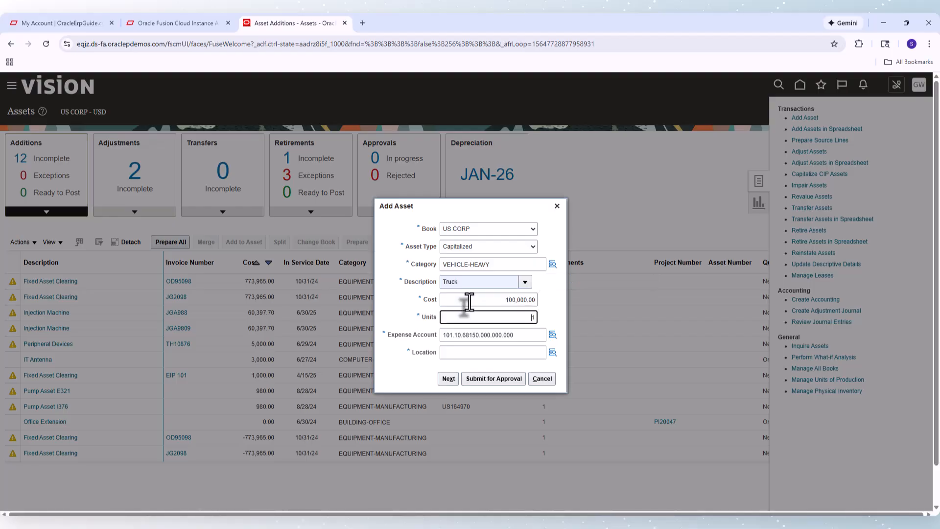
Search all locations and pick USA-CALIFORNIA-ATLANTA-OFFICE as the asset location
{"action": "left_click", "coordinate": [554, 355]}
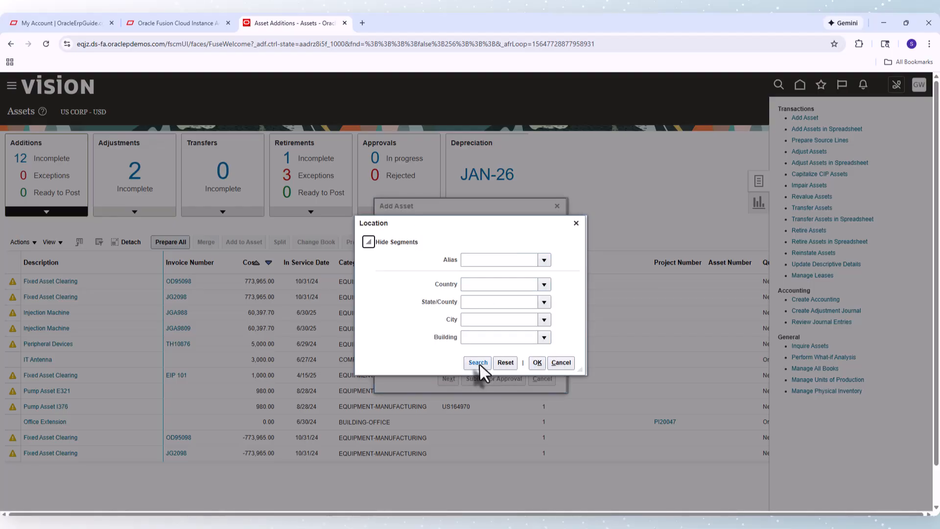
{"action": "left_click", "coordinate": [478, 363]}
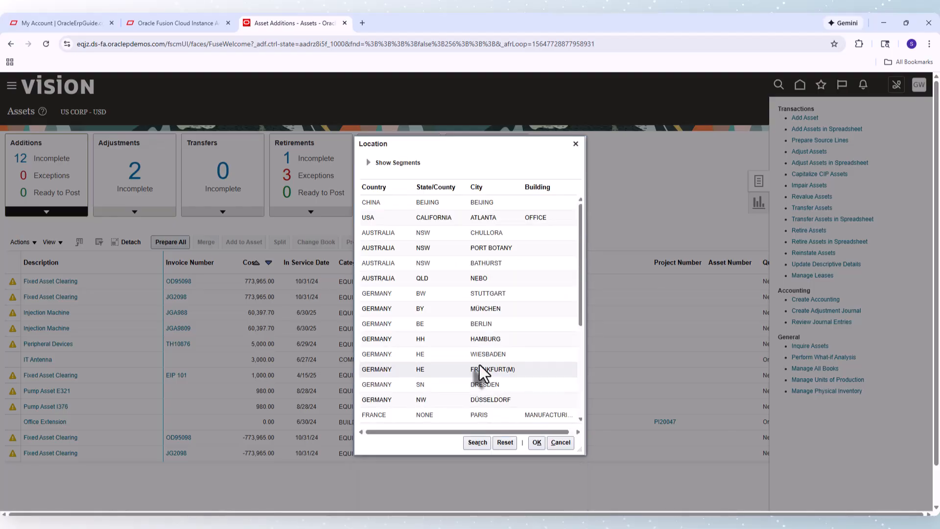
{"action": "left_click", "coordinate": [418, 294]}
{"action": "left_click", "coordinate": [401, 219]}
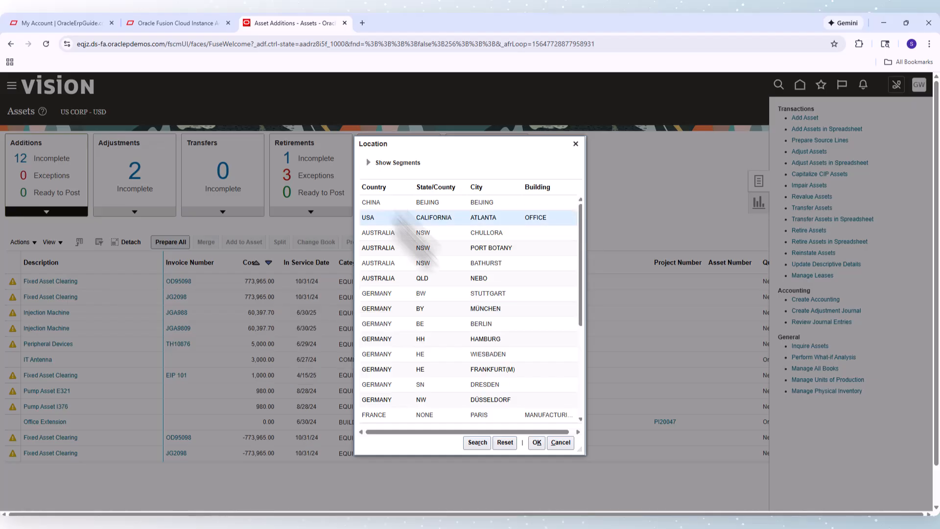
{"action": "left_click", "coordinate": [536, 442]}
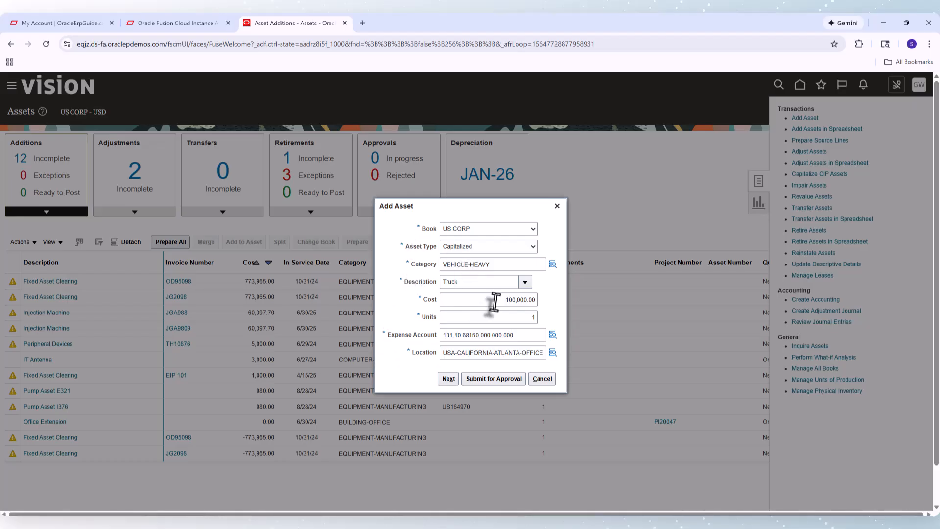
Try choosing COMPUTER-HARDWARE after clearing both category segments and searching all category combinations in the category lookup
{"action": "mouse_move", "coordinate": [559, 271]}
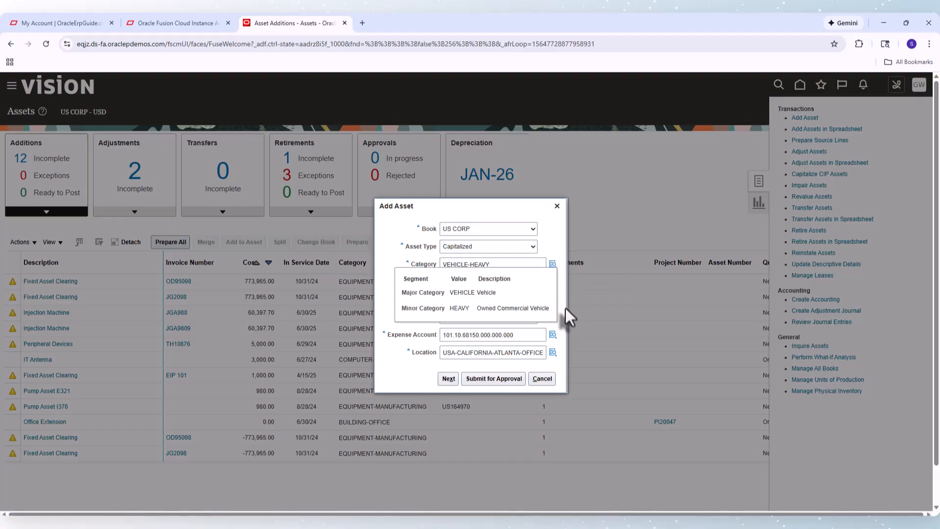
{"action": "left_click", "coordinate": [502, 265]}
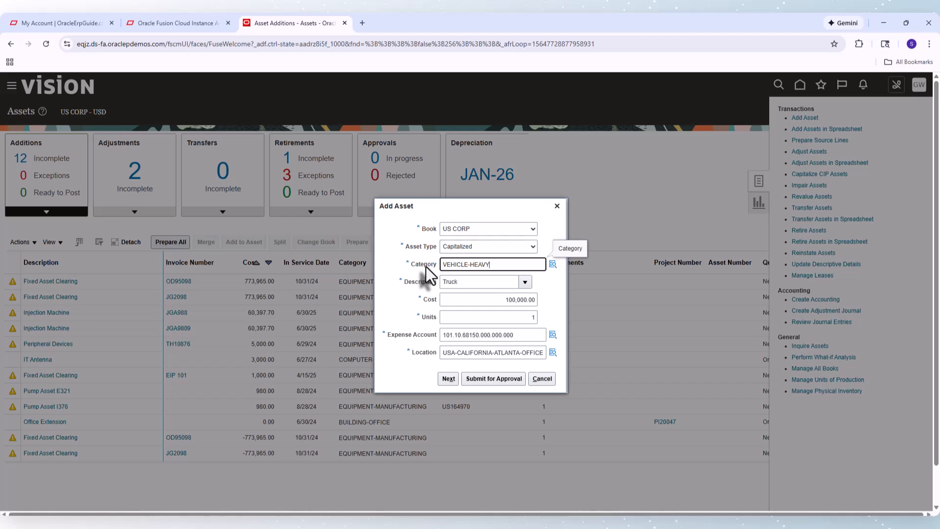
{"action": "left_click", "coordinate": [553, 265]}
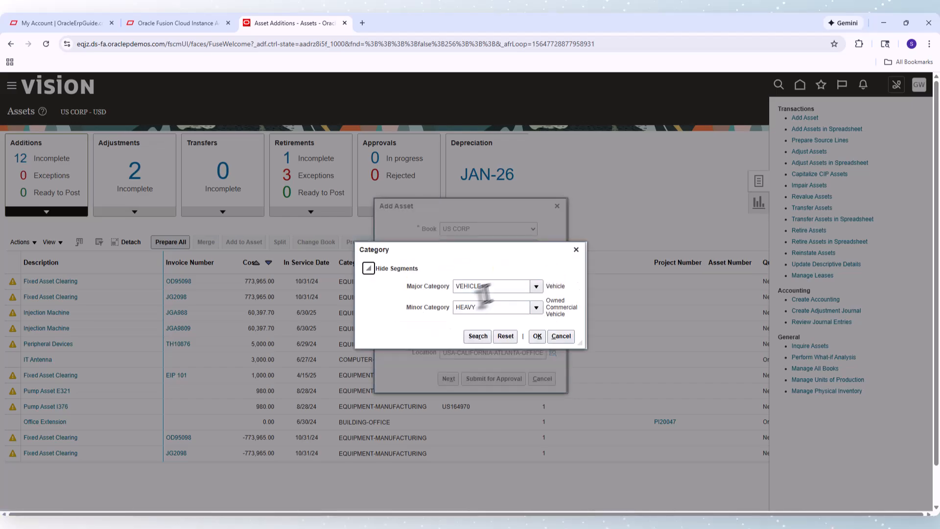
{"action": "left_click", "coordinate": [487, 287]}
{"action": "key", "text": "BackSpace"}
{"action": "key", "text": "BackSpace"}
{"action": "key", "text": "BackSpace"}
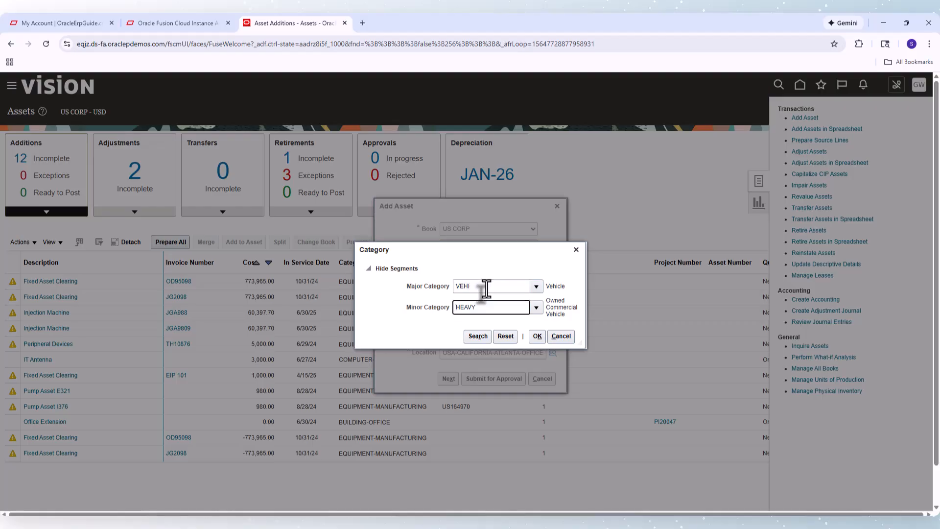
{"action": "key", "text": "BackSpace"}
{"action": "key", "text": "BackSpace"}
{"action": "key", "text": "BackSpace"}
{"action": "key", "text": "BackSpace"}
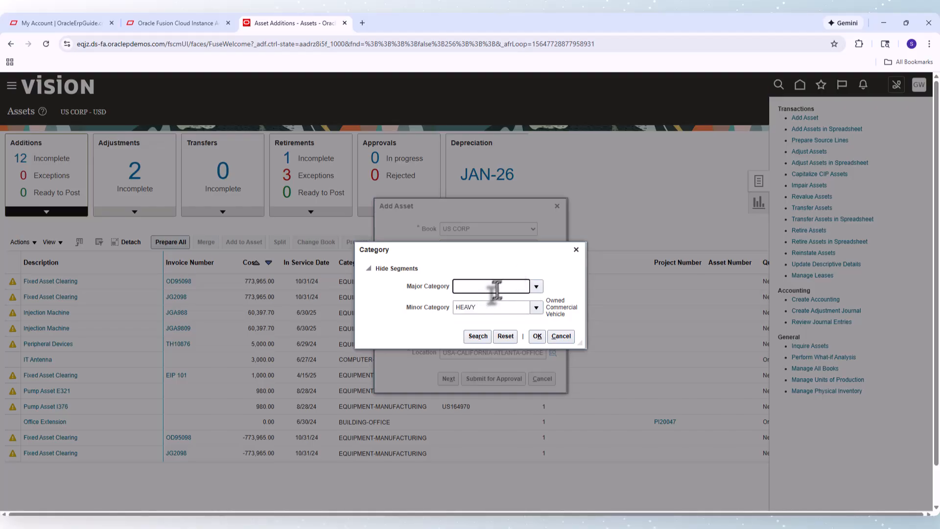
{"action": "left_click", "coordinate": [487, 307]}
{"action": "type", "text": "HEA"}
{"action": "key", "text": "BackSpace"}
{"action": "key", "text": "BackSpace"}
{"action": "key", "text": "BackSpace"}
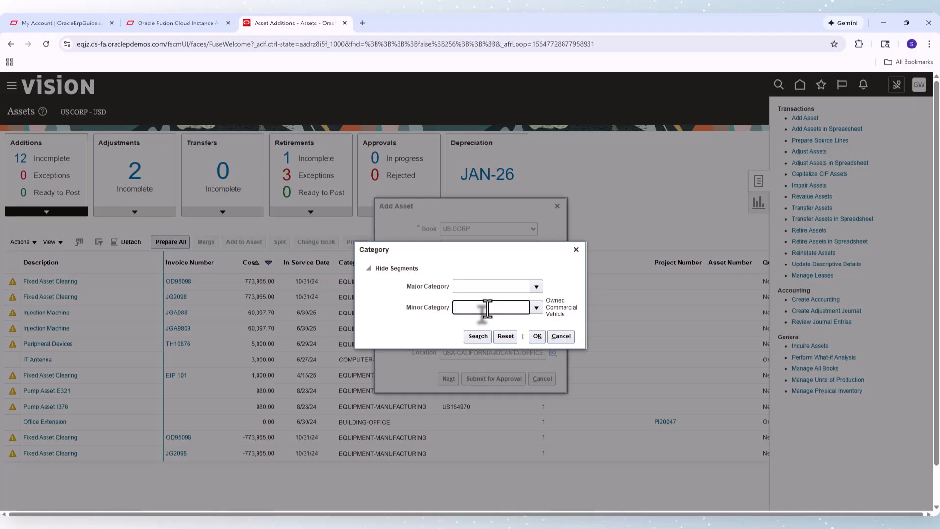
{"action": "left_click", "coordinate": [479, 337]}
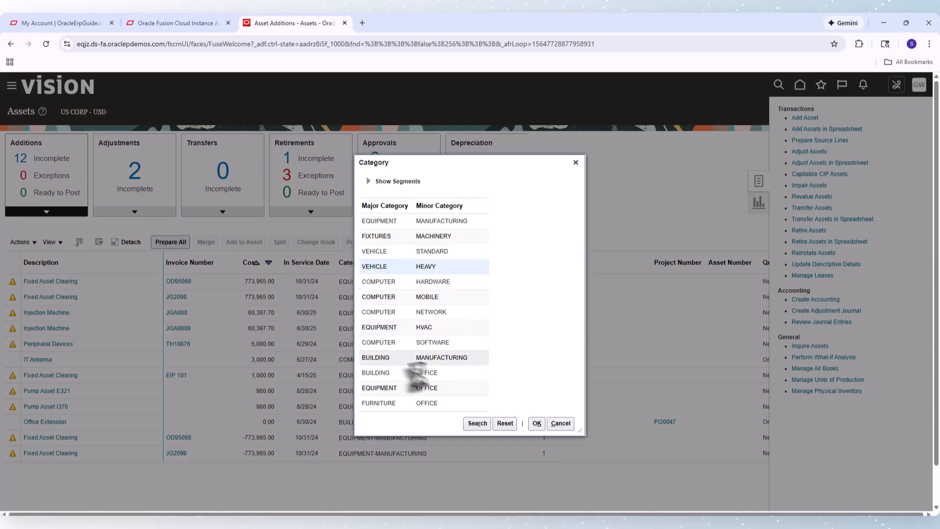
{"action": "left_click", "coordinate": [387, 283]}
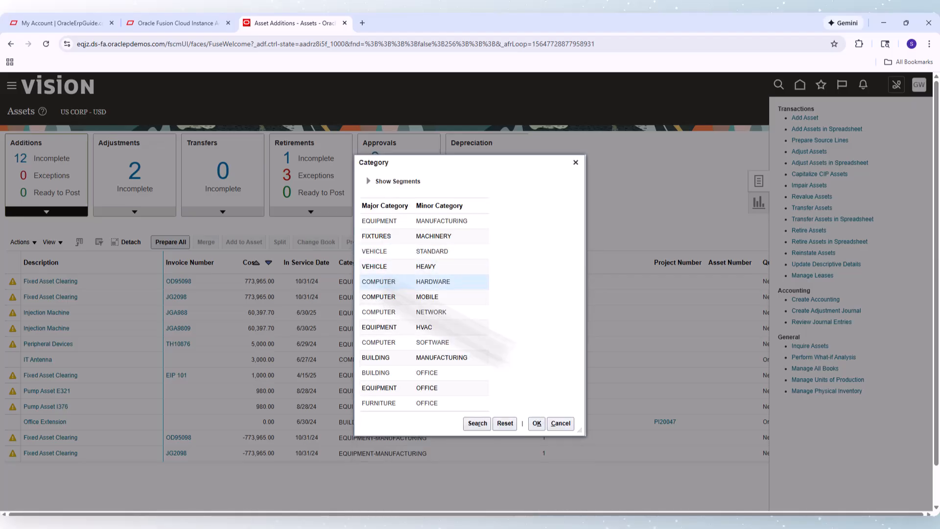
{"action": "left_click", "coordinate": [536, 423]}
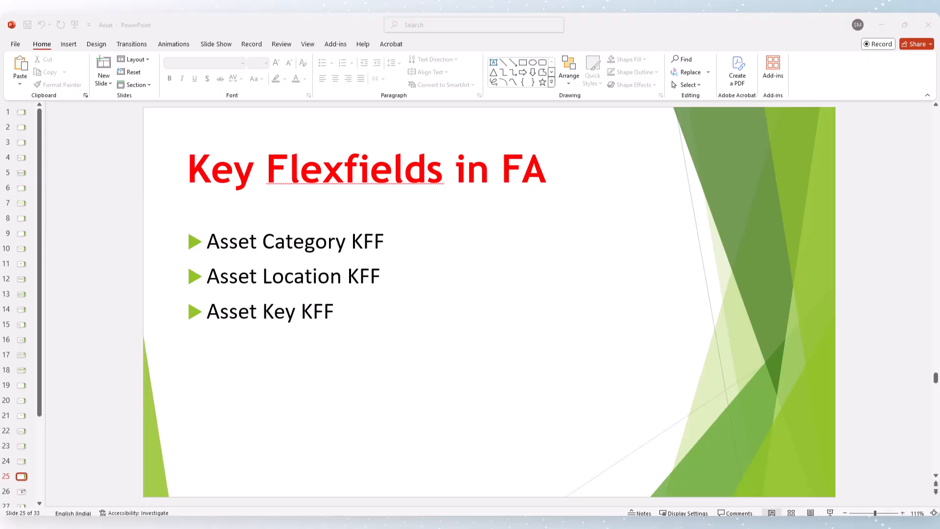
Return to the browser and reopen the Add Asset dialog from the Assets tasks
{"action": "left_click", "coordinate": [534, 523]}
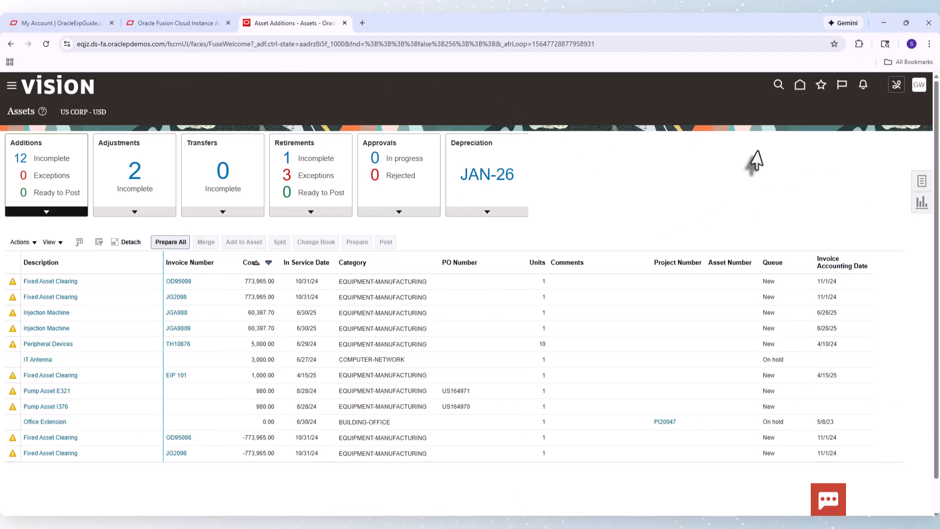
{"action": "left_click", "coordinate": [919, 185]}
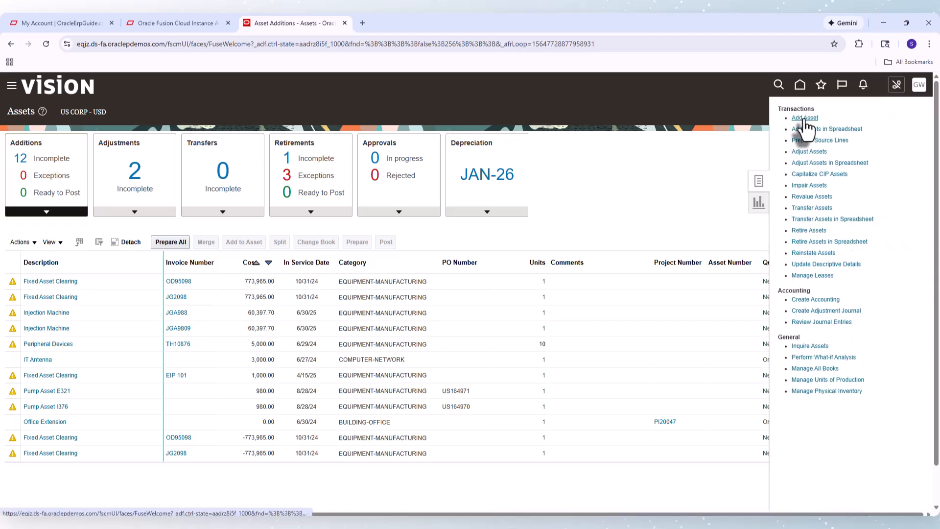
{"action": "left_click", "coordinate": [804, 118]}
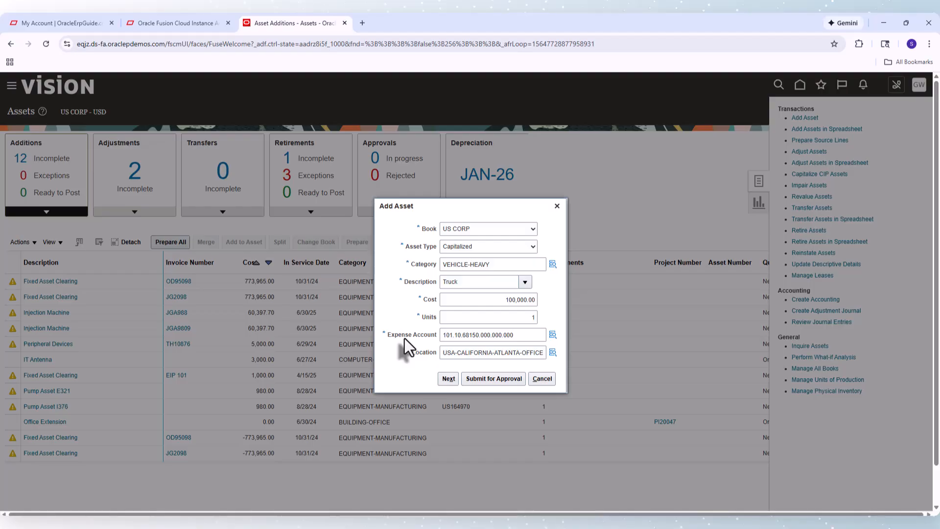
Continue to the full asset details and set the Asset Key to AMINE PLANT from the key lookup
{"action": "left_click", "coordinate": [448, 378]}
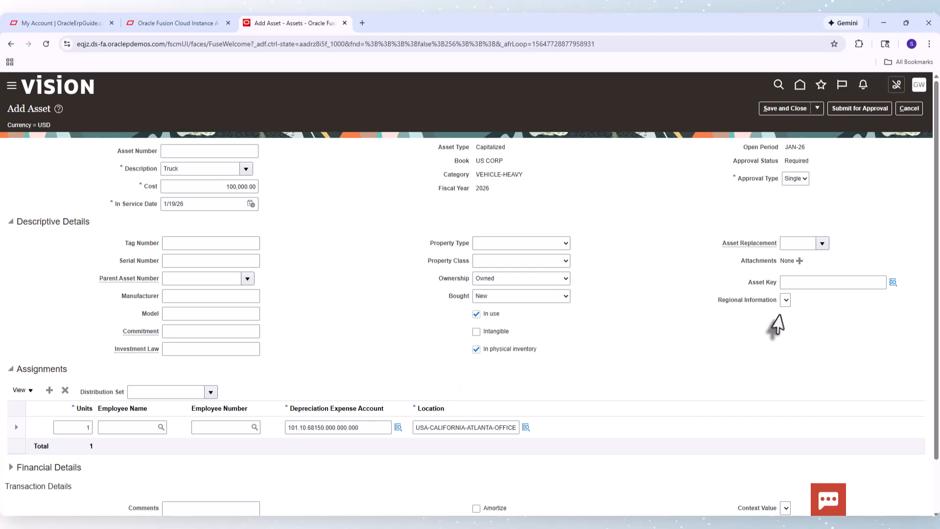
{"action": "left_click", "coordinate": [893, 283]}
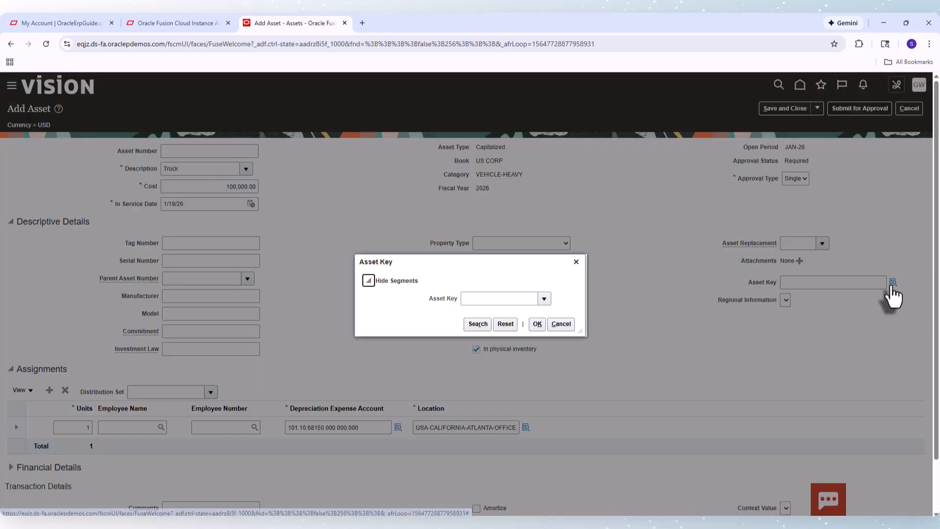
{"action": "left_click", "coordinate": [477, 325]}
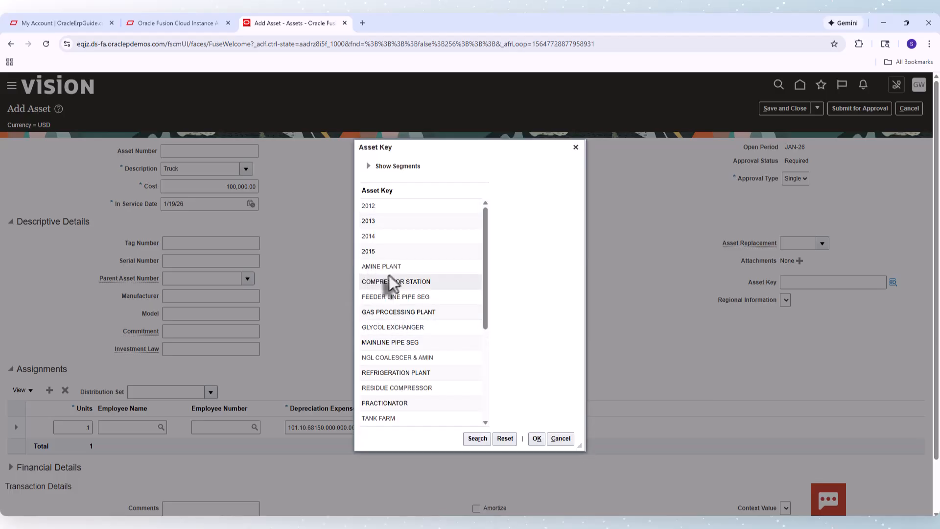
{"action": "left_click", "coordinate": [390, 268]}
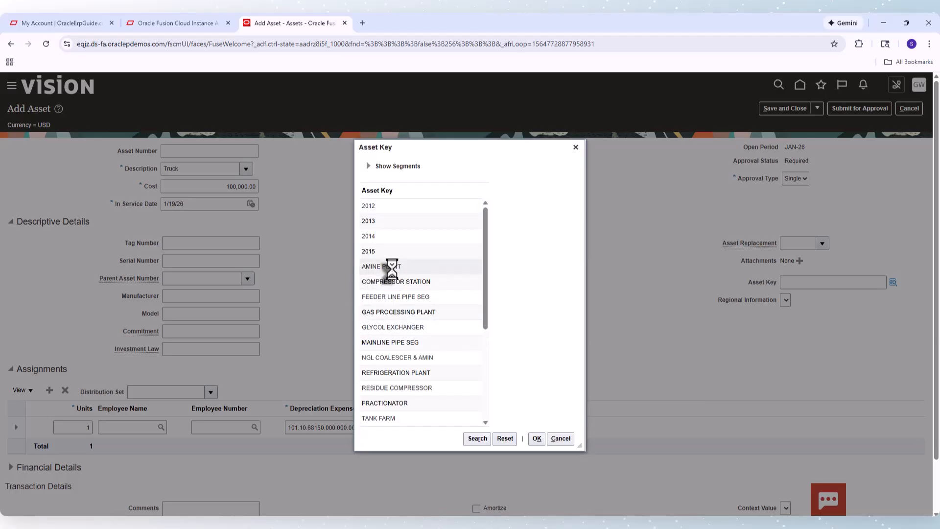
{"action": "left_click", "coordinate": [537, 439]}
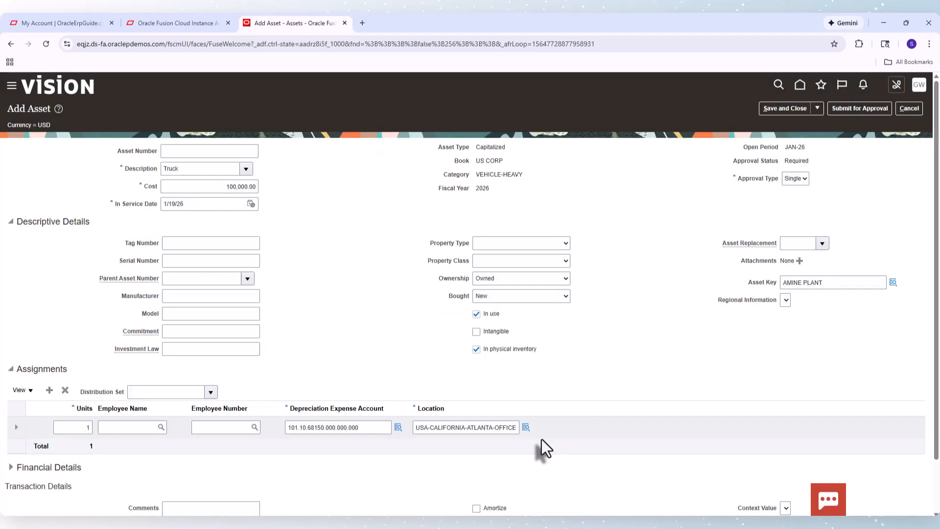
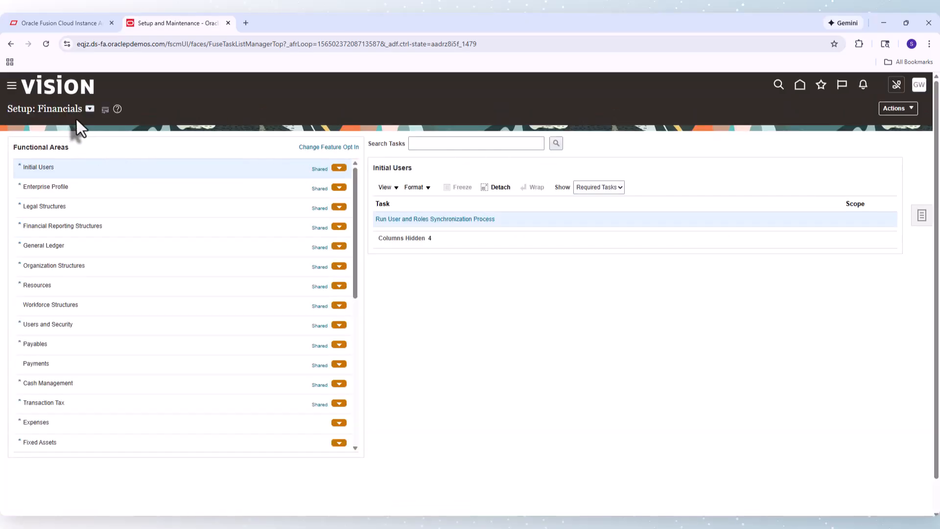
Open the Fixed Assets key flexfields setup task and search all key flexfields
{"action": "left_click", "coordinate": [49, 444]}
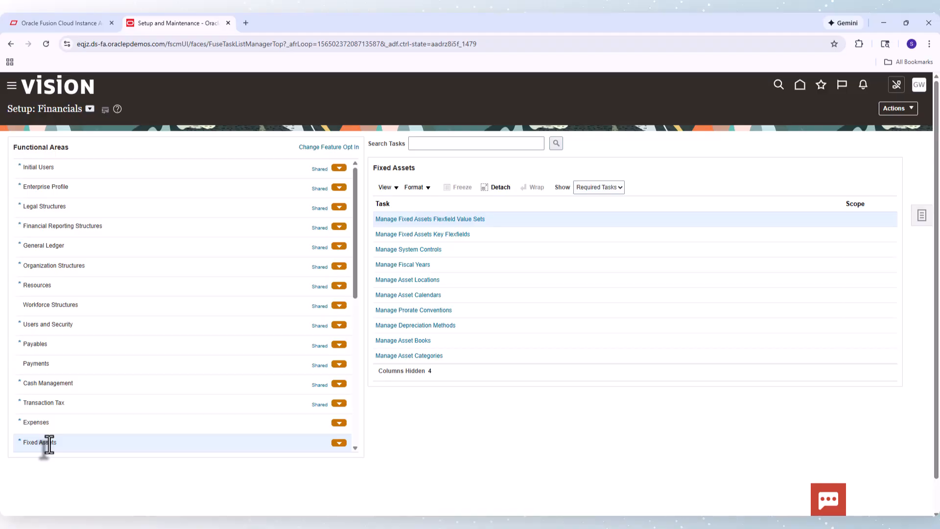
{"action": "left_click", "coordinate": [425, 237]}
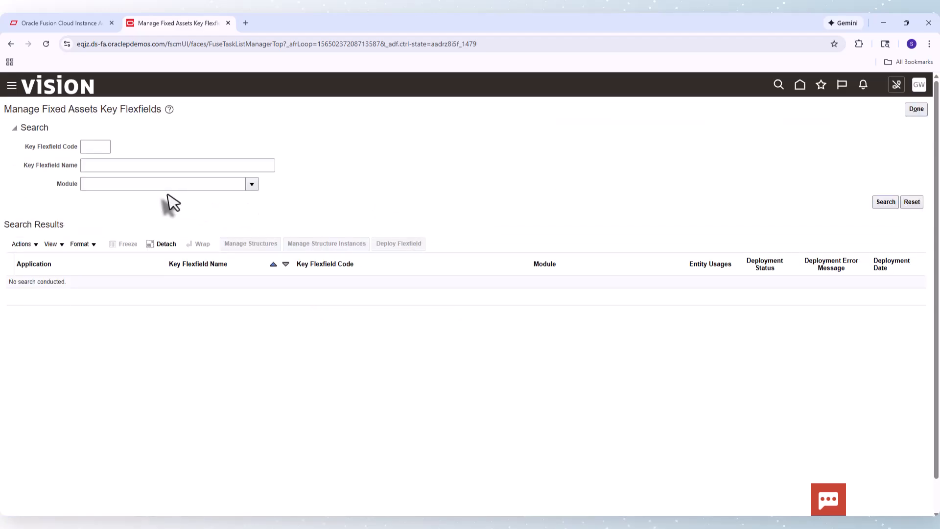
{"action": "left_click", "coordinate": [885, 198]}
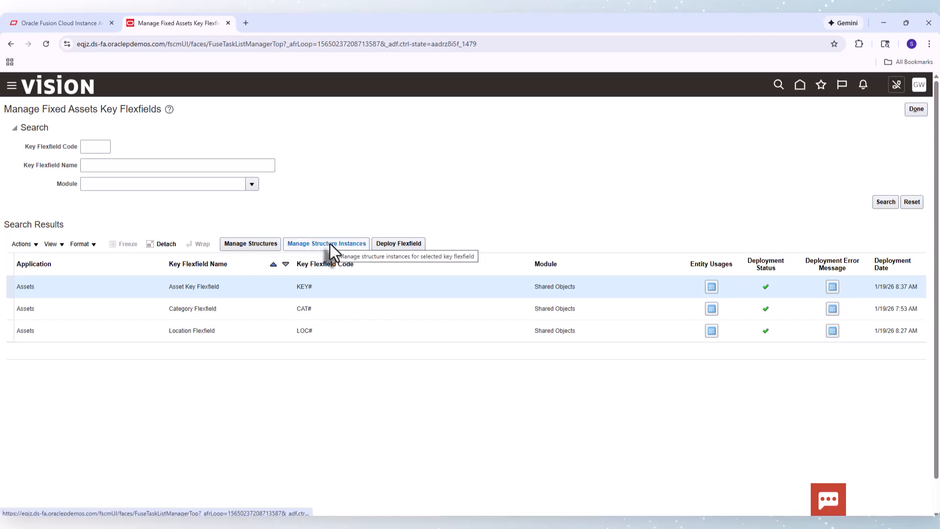
Open the structures of the Category Flexfield and edit the Asset Category Flexfield structure
{"action": "left_click", "coordinate": [209, 308]}
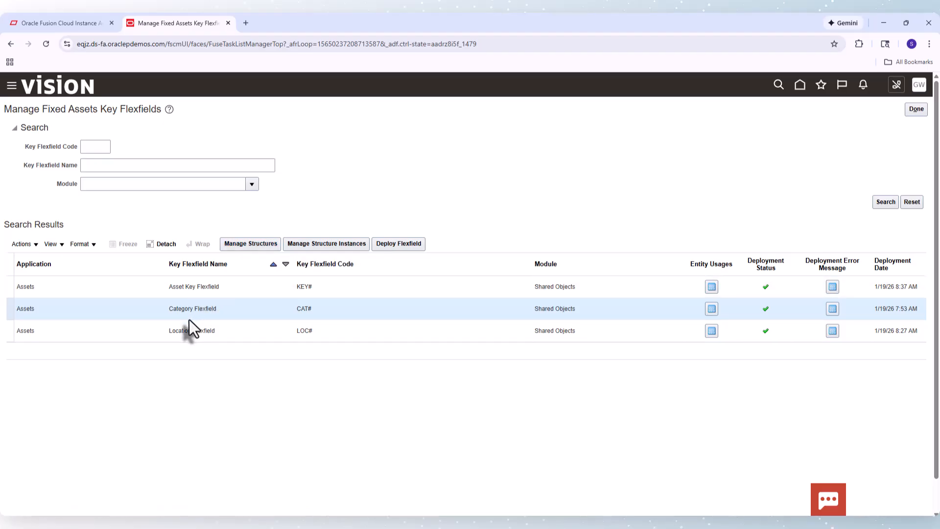
{"action": "left_click", "coordinate": [254, 243]}
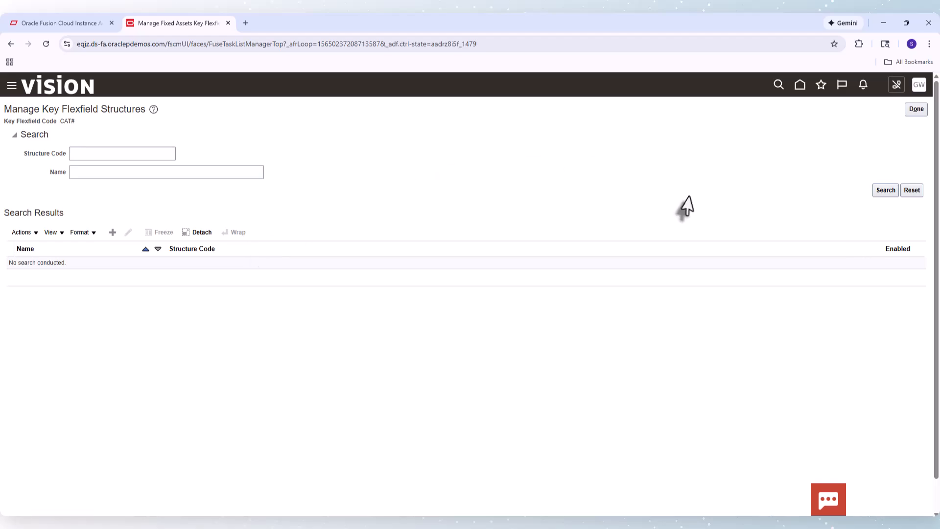
{"action": "left_click", "coordinate": [884, 191]}
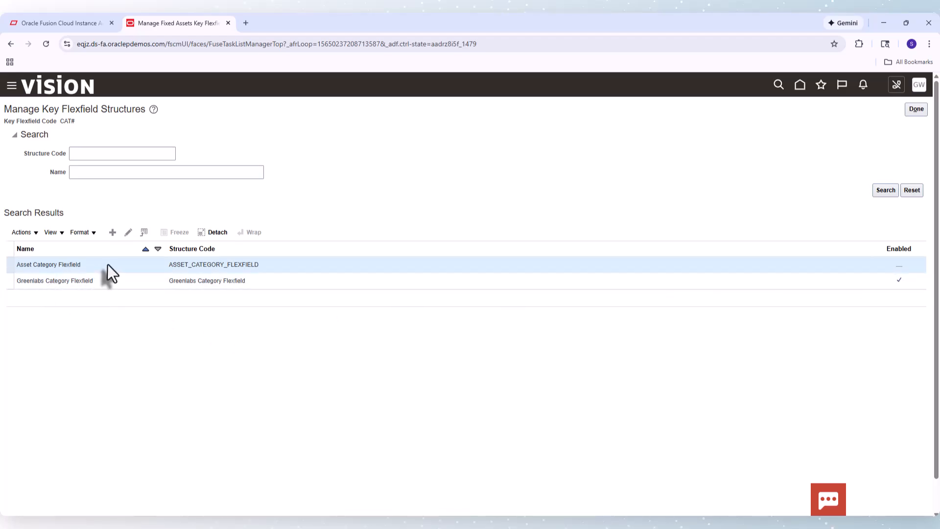
{"action": "left_click", "coordinate": [128, 233]}
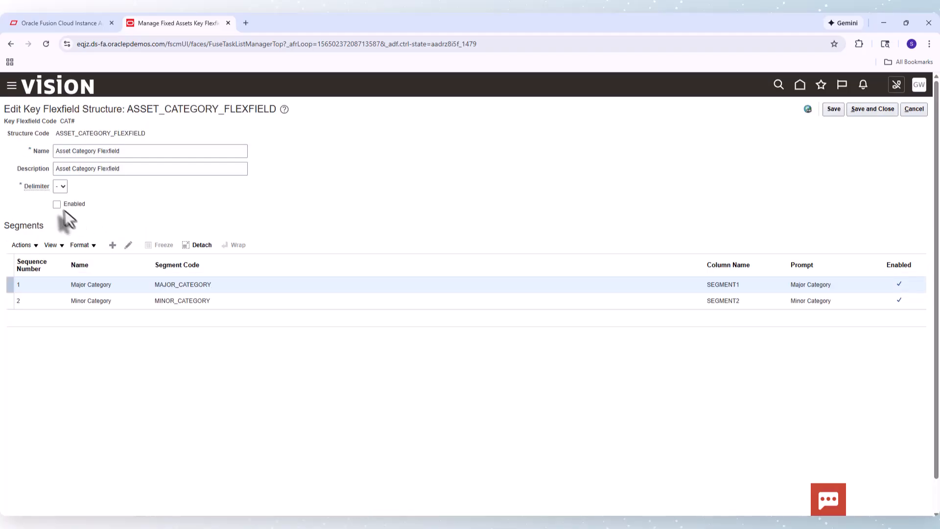
Try to enable the Asset Category Flexfield structure, then clear Enabled again and save and close
{"action": "left_click", "coordinate": [57, 205]}
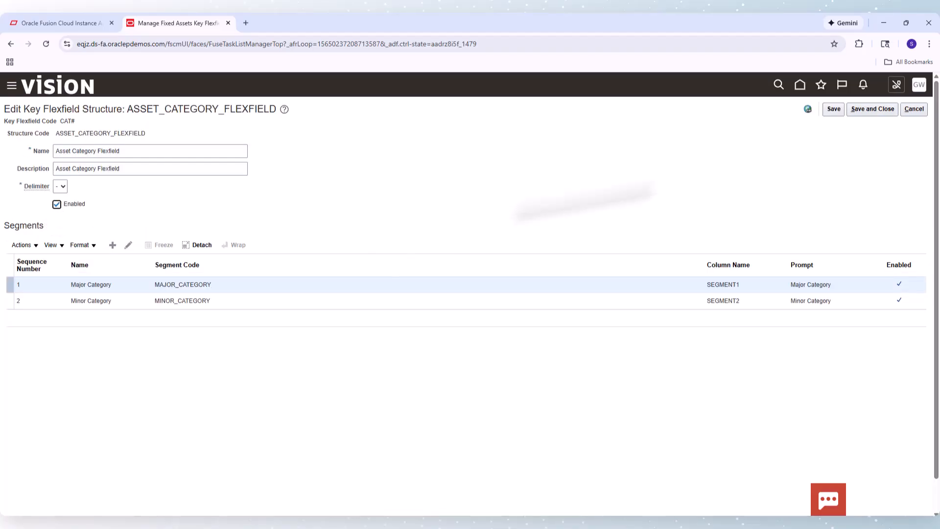
{"action": "left_click", "coordinate": [865, 113]}
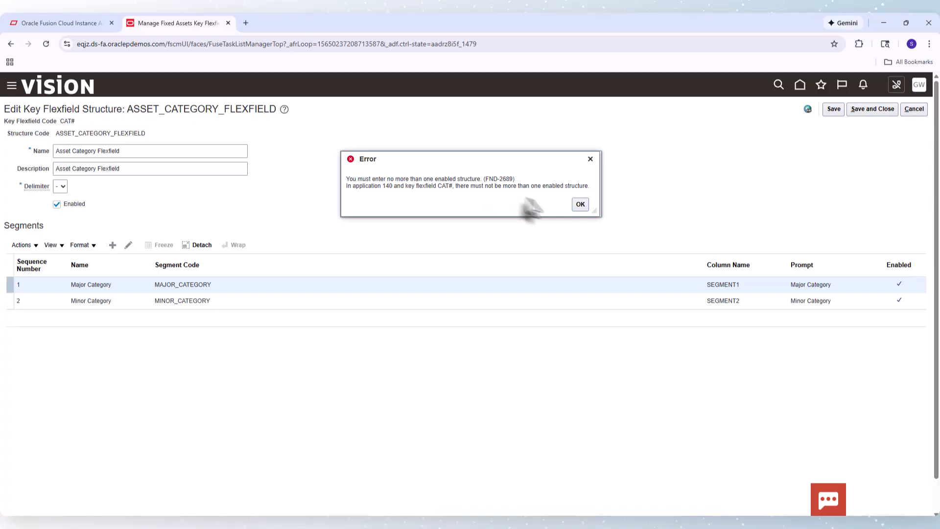
{"action": "left_click", "coordinate": [580, 207]}
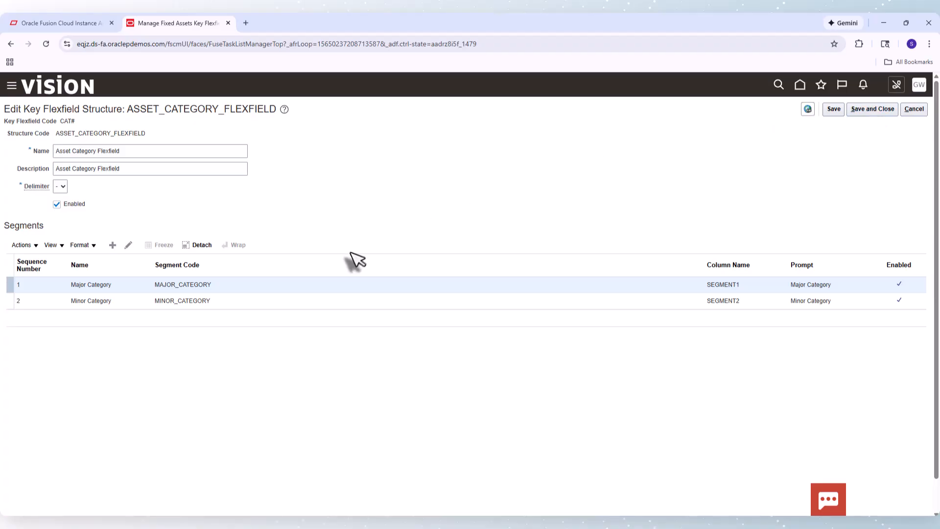
{"action": "left_click", "coordinate": [69, 205]}
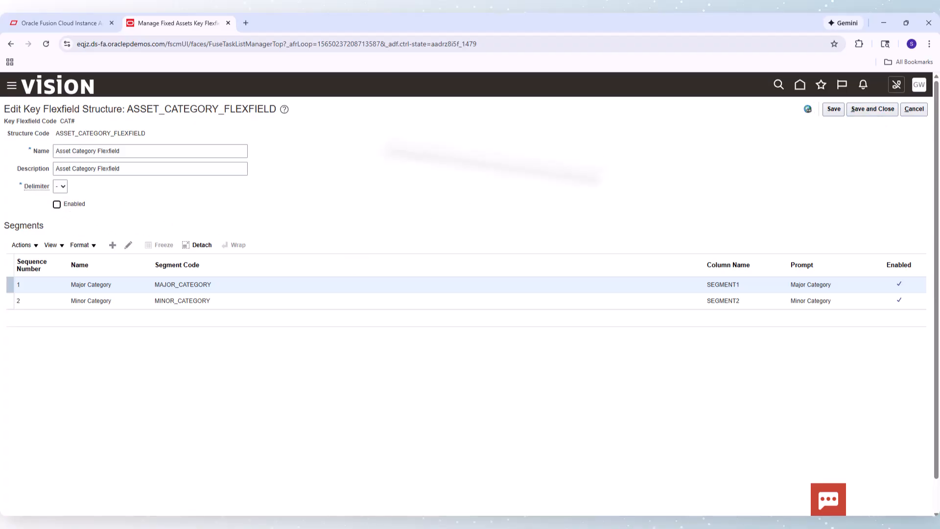
{"action": "left_click", "coordinate": [878, 111]}
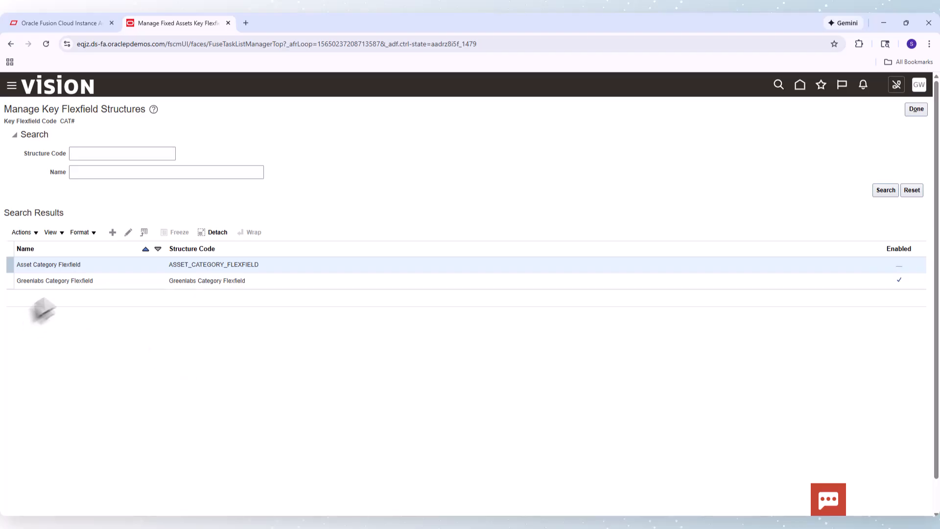
Open the Major Category segment of the Greenlabs Category Flexfield structure and inspect its API name before closing it
{"action": "left_click", "coordinate": [92, 283]}
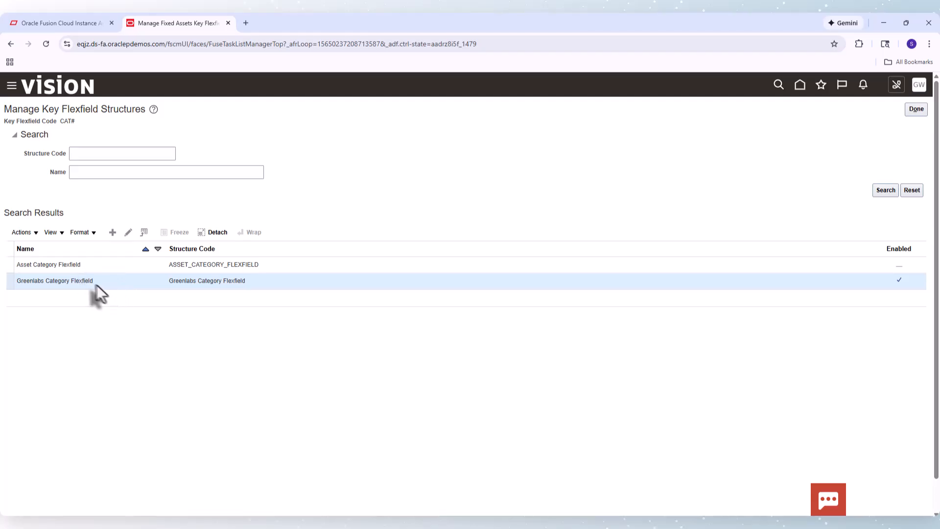
{"action": "left_click", "coordinate": [128, 232]}
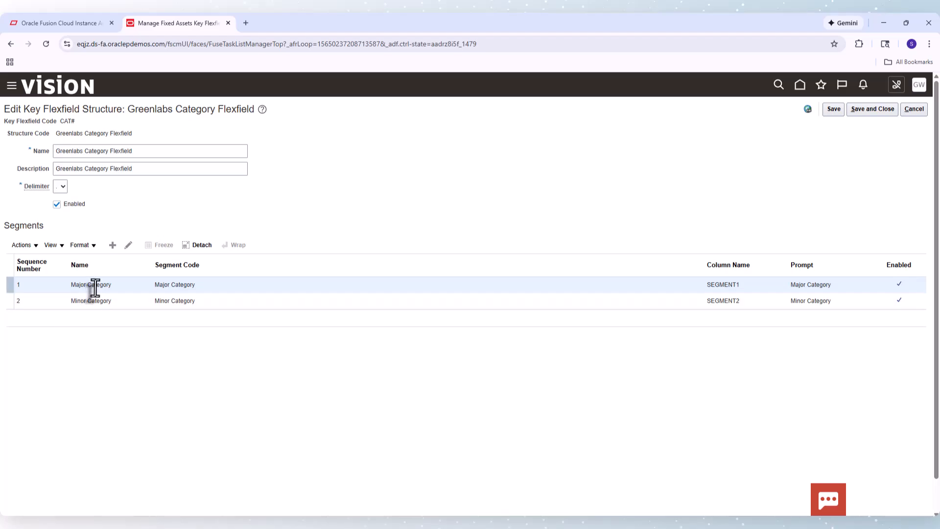
{"action": "left_click", "coordinate": [125, 248]}
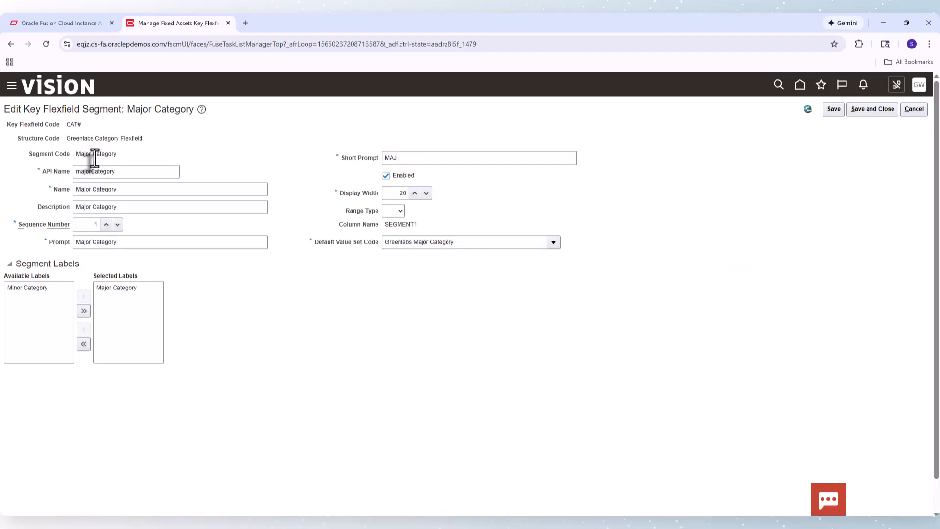
{"action": "left_click", "coordinate": [103, 172]}
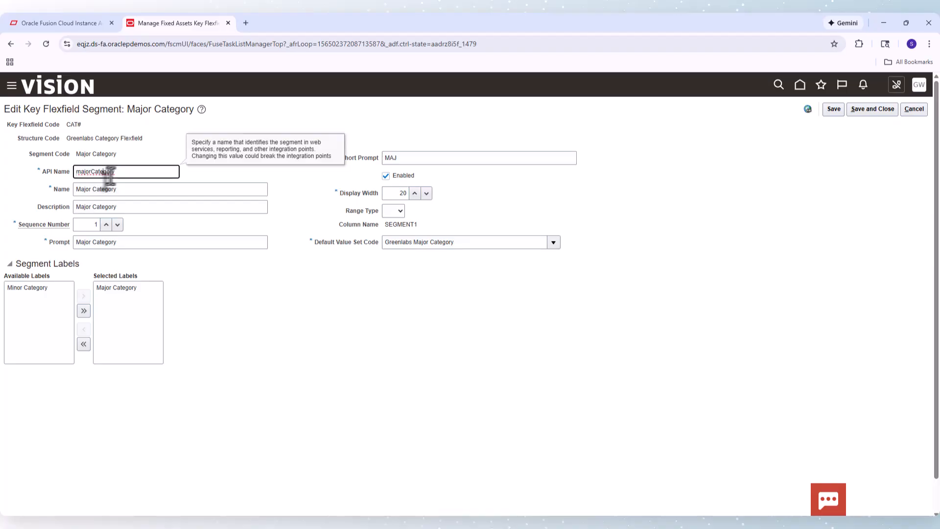
{"action": "left_click_drag", "start_coordinate": [117, 172], "coordinate": [71, 172]}
{"action": "left_click", "coordinate": [152, 143]}
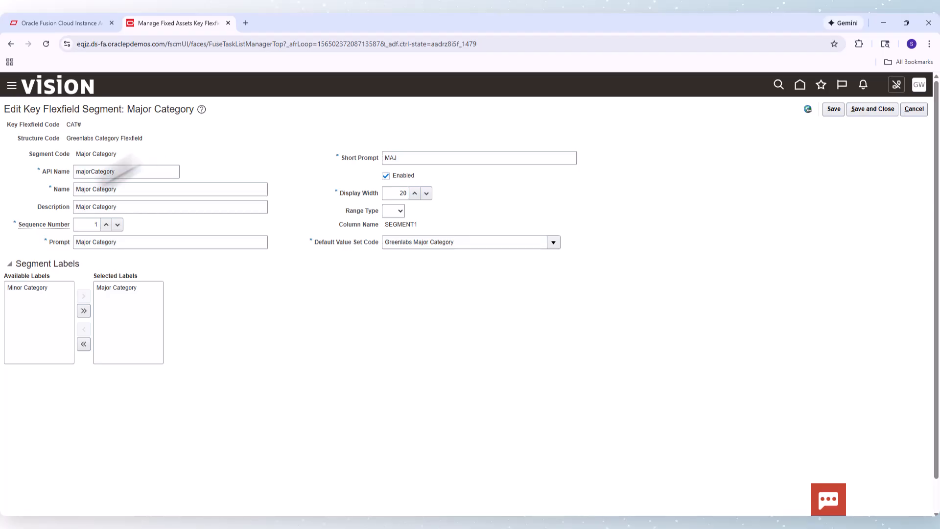
{"action": "double_click", "coordinate": [100, 173]}
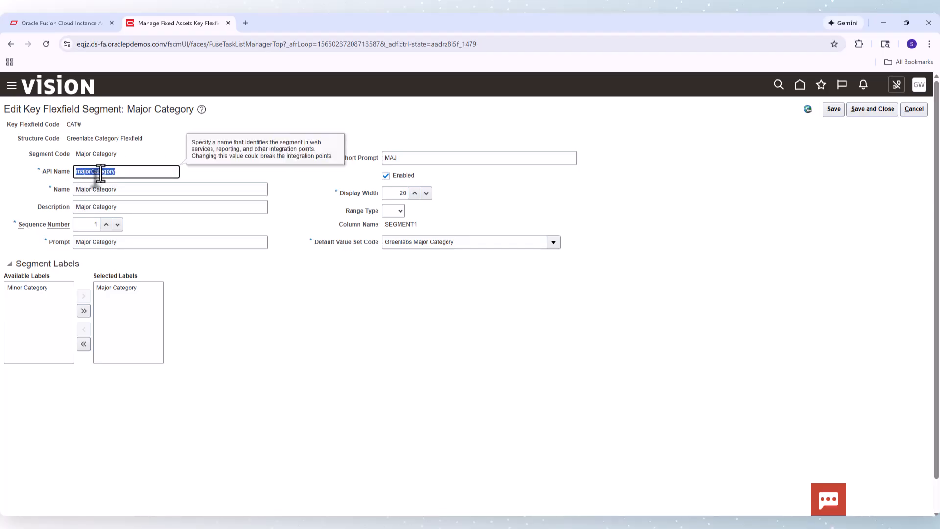
{"action": "left_click", "coordinate": [228, 317]}
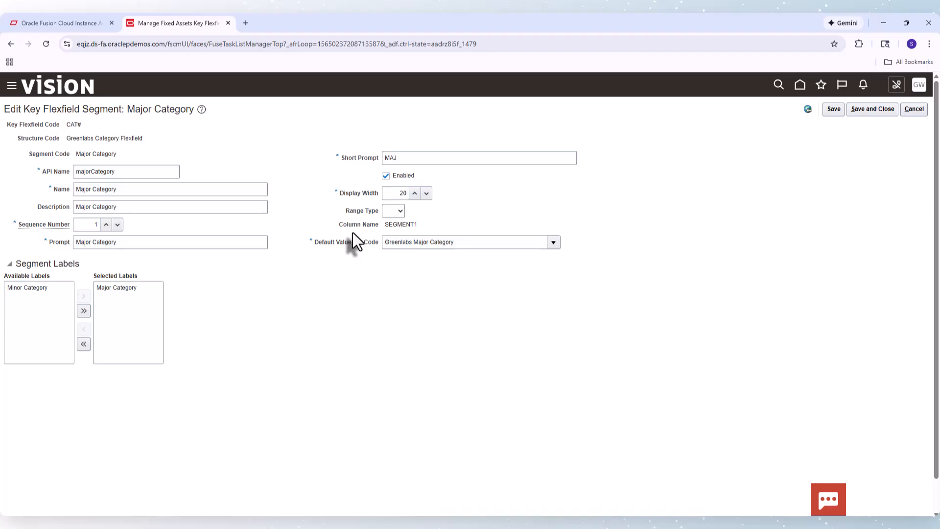
{"action": "left_click", "coordinate": [872, 109]}
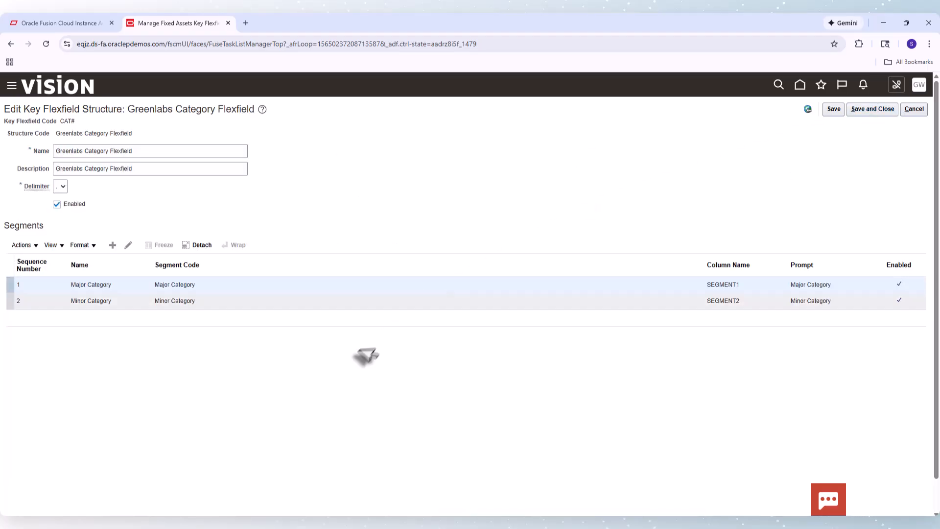
Reopen the Major Category segment, copy its default value set code Greenlabs Major Category, and close back to setup
{"action": "left_click", "coordinate": [140, 304]}
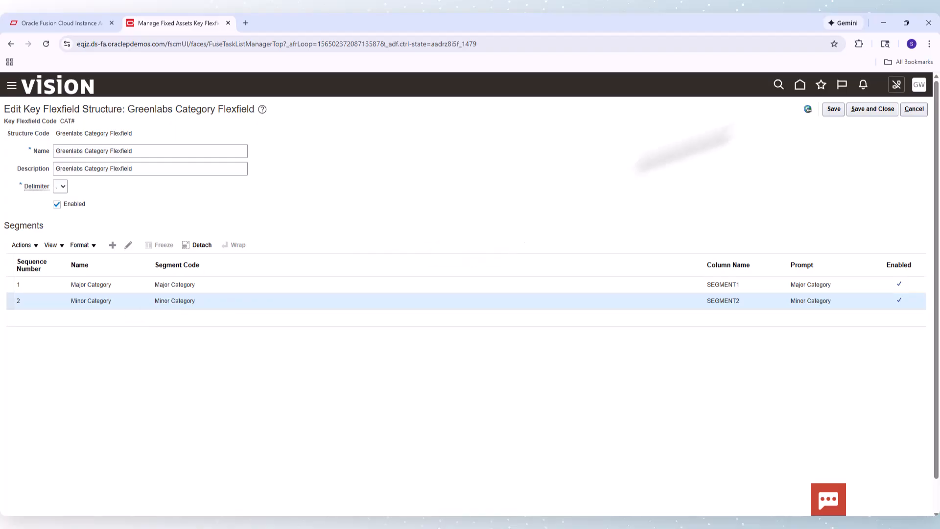
{"action": "left_click", "coordinate": [863, 110]}
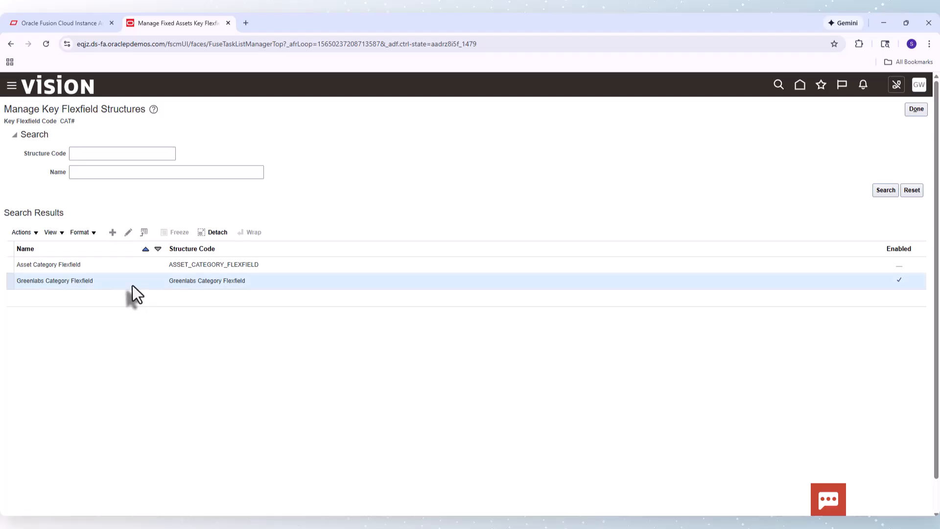
{"action": "left_click", "coordinate": [128, 234]}
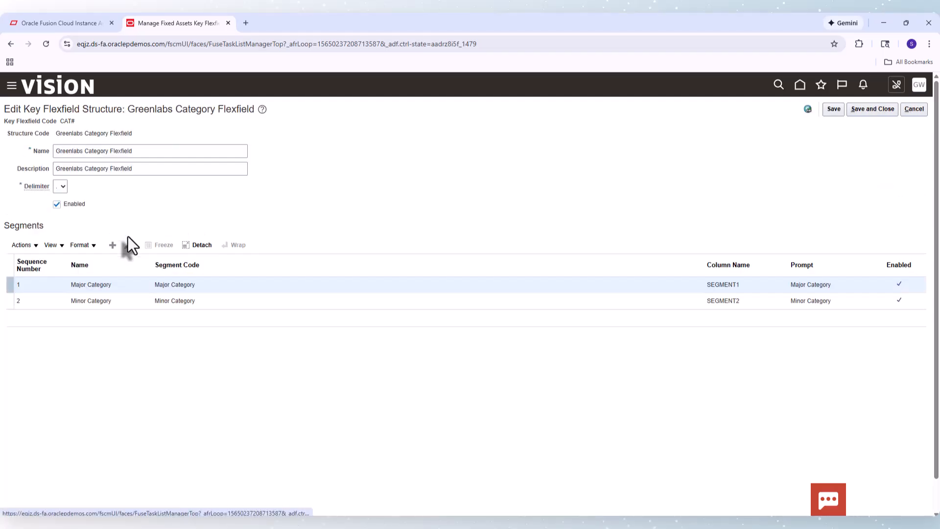
{"action": "left_click", "coordinate": [104, 285]}
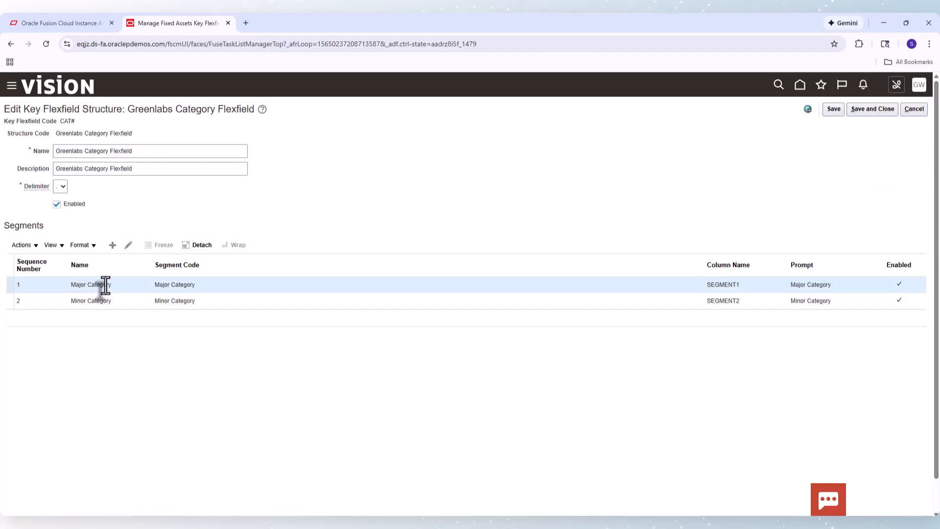
{"action": "left_click", "coordinate": [127, 245]}
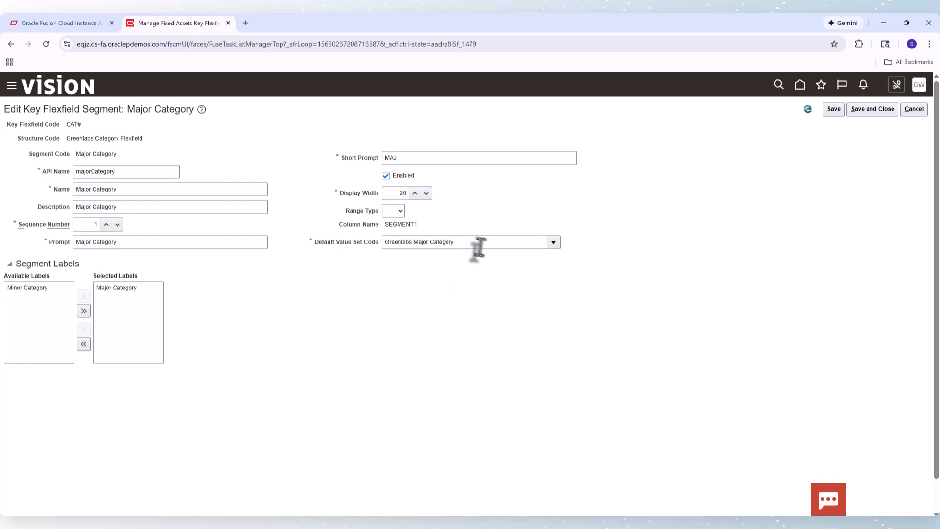
{"action": "triple_click", "coordinate": [478, 243]}
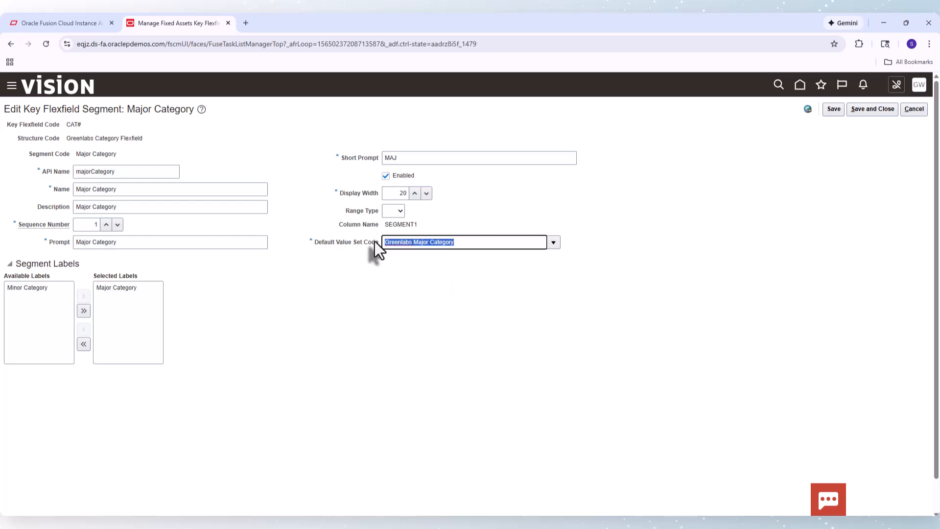
{"action": "left_click", "coordinate": [525, 318]}
{"action": "left_click", "coordinate": [878, 108]}
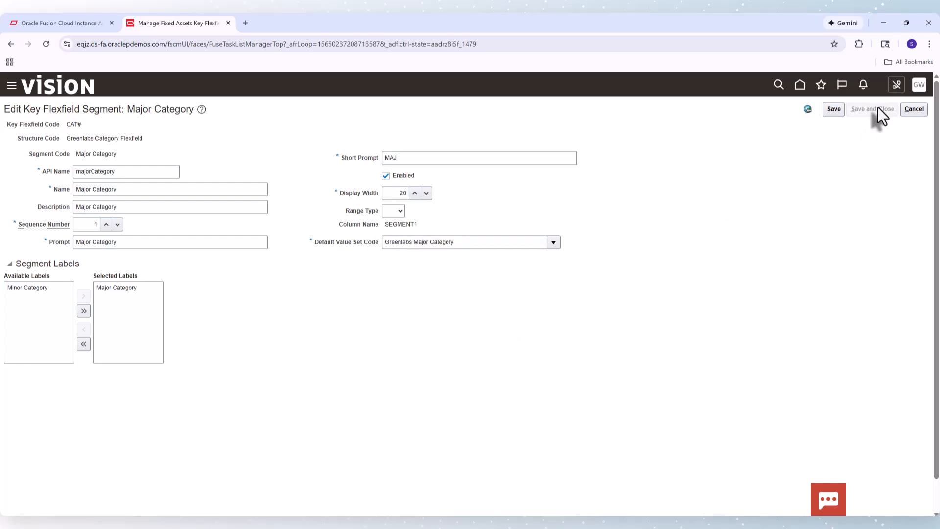
{"action": "left_click", "coordinate": [878, 109]}
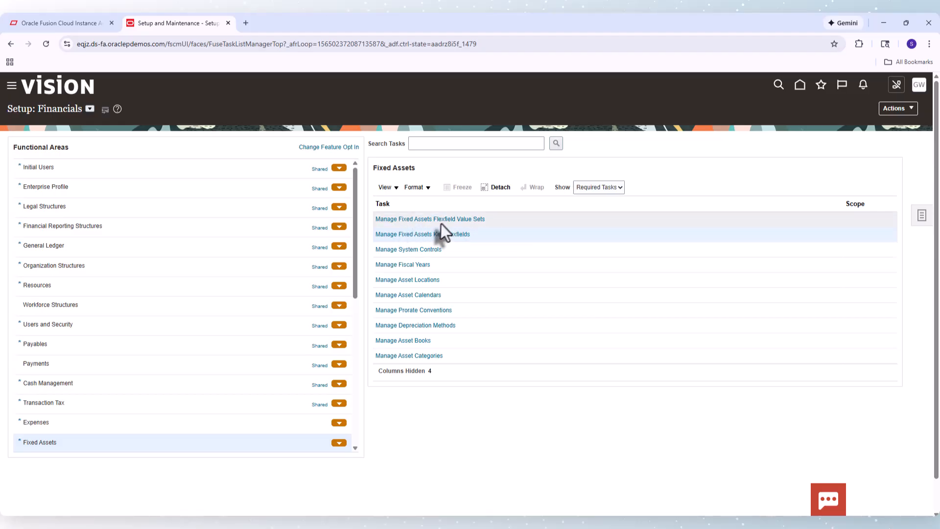
Open the Fixed Assets flexfield value sets task and search for the Greenlabs Major Category value set code
{"action": "left_click", "coordinate": [446, 220]}
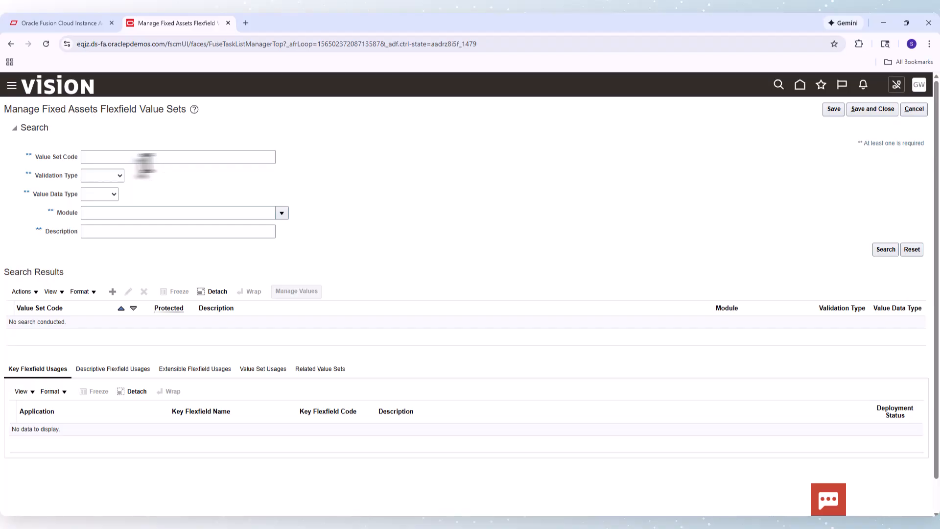
{"action": "left_click", "coordinate": [110, 156]}
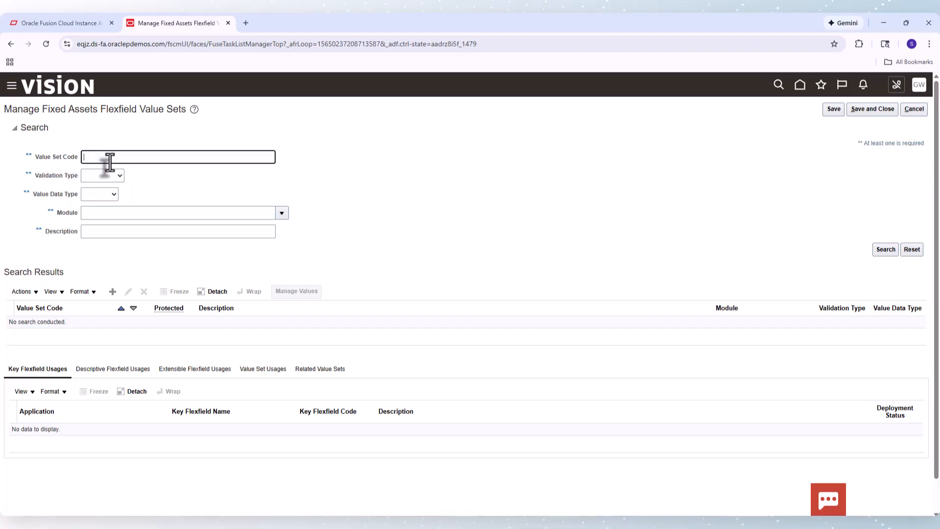
{"action": "type", "text": "Greenlab Major Category"}
{"action": "key", "text": "Return"}
Open the Greenlabs Major Category value set, save and close it, then open its values and search them
{"action": "left_click", "coordinate": [63, 324]}
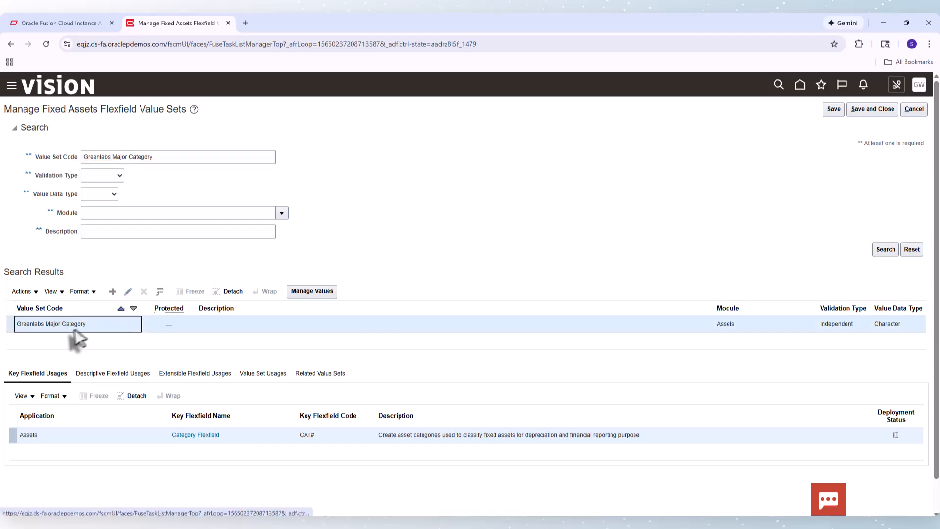
{"action": "left_click", "coordinate": [128, 292]}
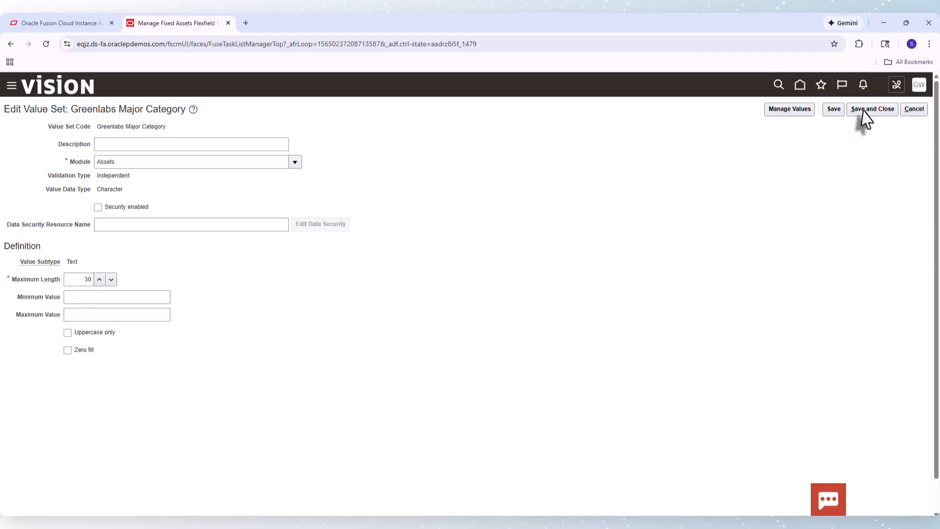
{"action": "left_click", "coordinate": [830, 108]}
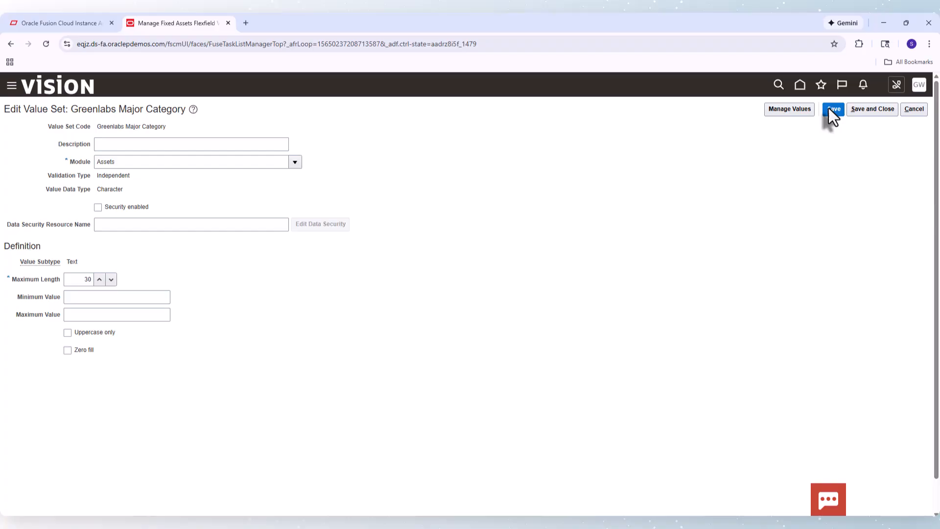
{"action": "left_click", "coordinate": [866, 110]}
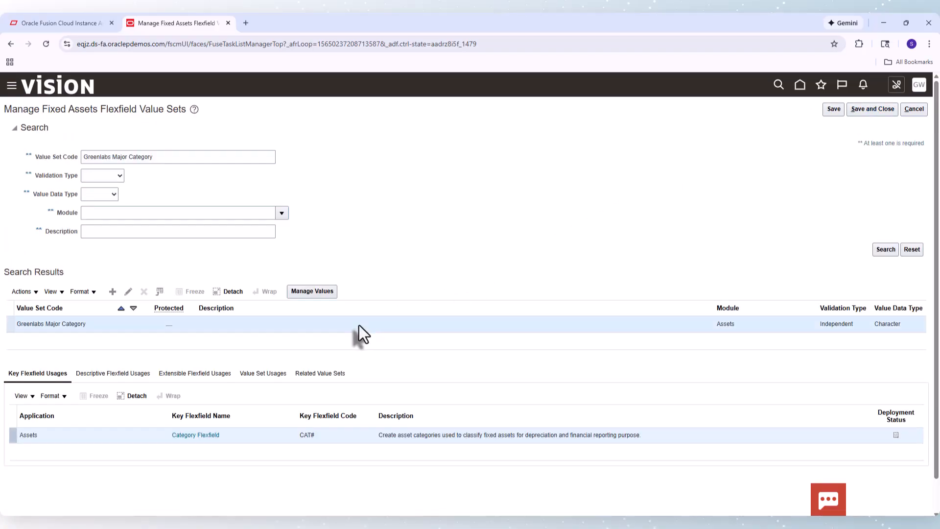
{"action": "left_click", "coordinate": [312, 292]}
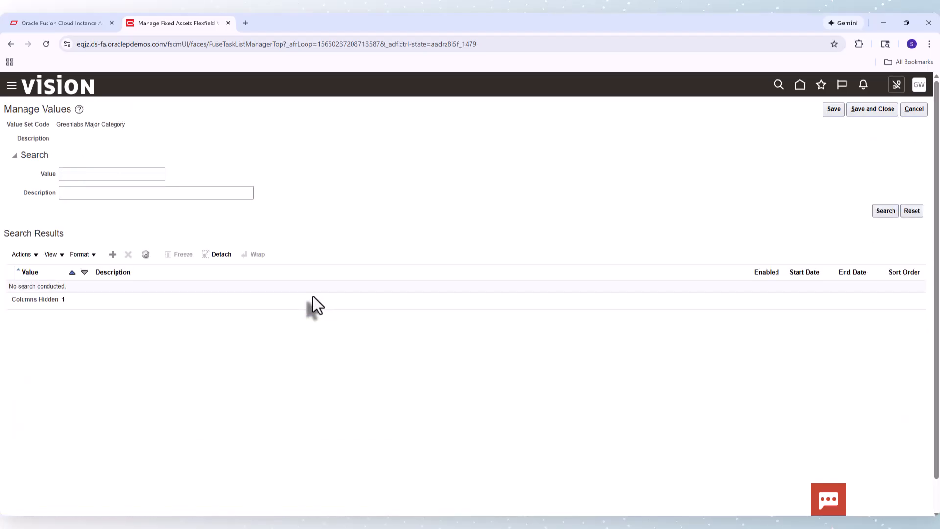
{"action": "left_click", "coordinate": [881, 210]}
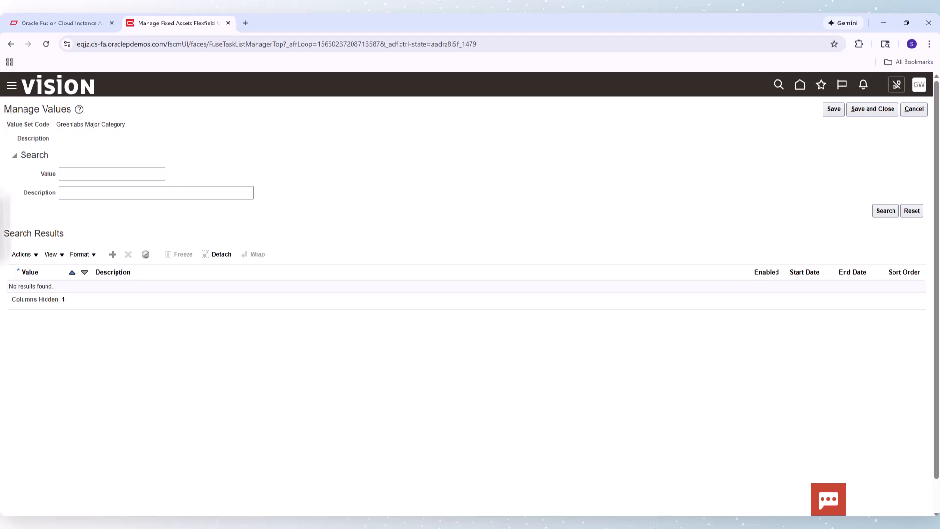
Close the values page and try searching value set codes with the wildcard pattern % Major Category
{"action": "left_click", "coordinate": [881, 111]}
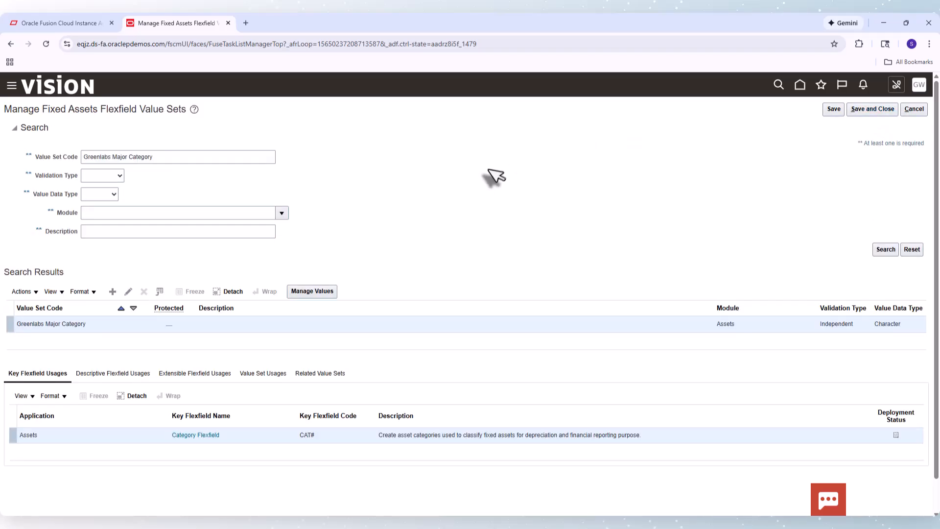
{"action": "left_click", "coordinate": [110, 157]}
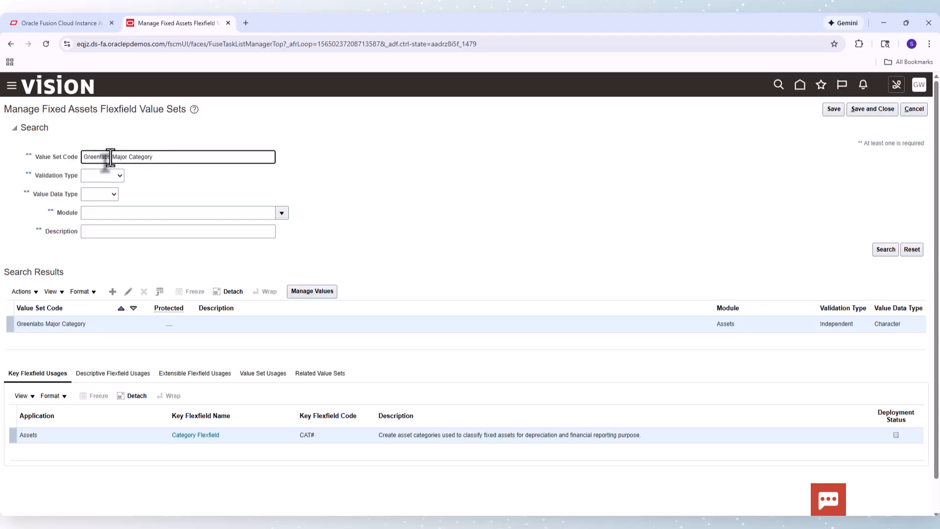
{"action": "key", "text": "BackSpace"}
{"action": "key", "text": "BackSpace"}
{"action": "key", "text": "BackSpace"}
{"action": "key", "text": "BackSpace"}
{"action": "key", "text": "BackSpace"}
{"action": "key", "text": "BackSpace"}
{"action": "key", "text": "BackSpace"}
{"action": "key", "text": "BackSpace"}
{"action": "key", "text": "BackSpace"}
{"action": "type", "text": "%"}
{"action": "key", "text": "Return"}
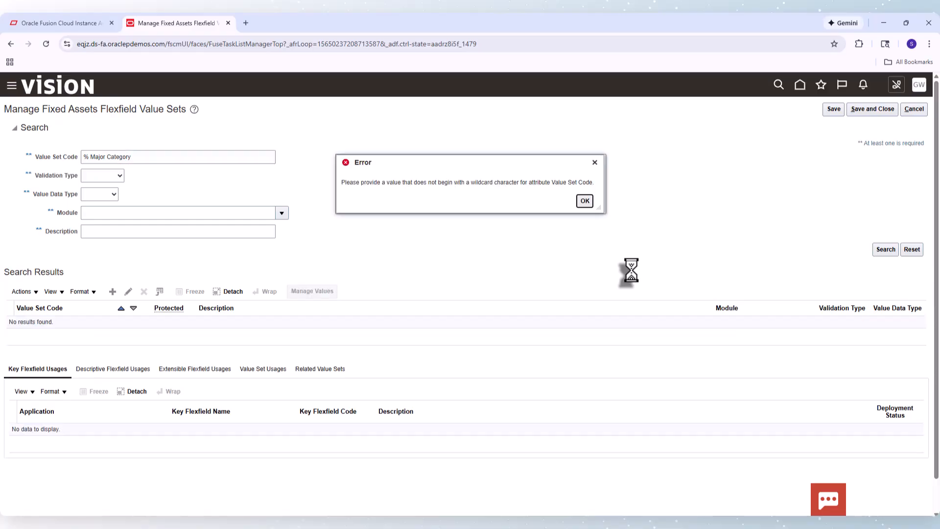
{"action": "left_click", "coordinate": [584, 201]}
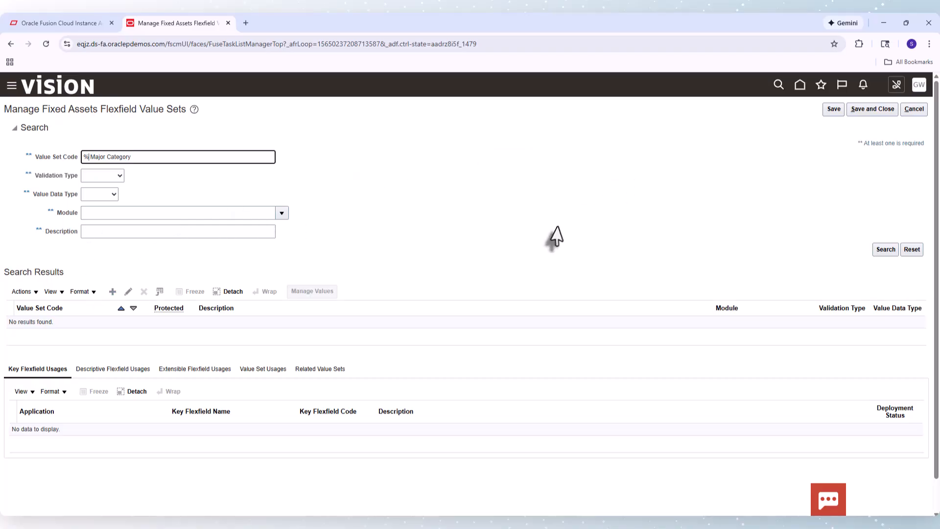
Open the Category Flexfield's ASSET_CATEGORY_FLEXFIELD structure, copy its Major Category segment's default value set code FA_MAJOR_CATEGORY, and close back to setup
{"action": "left_click", "coordinate": [880, 111]}
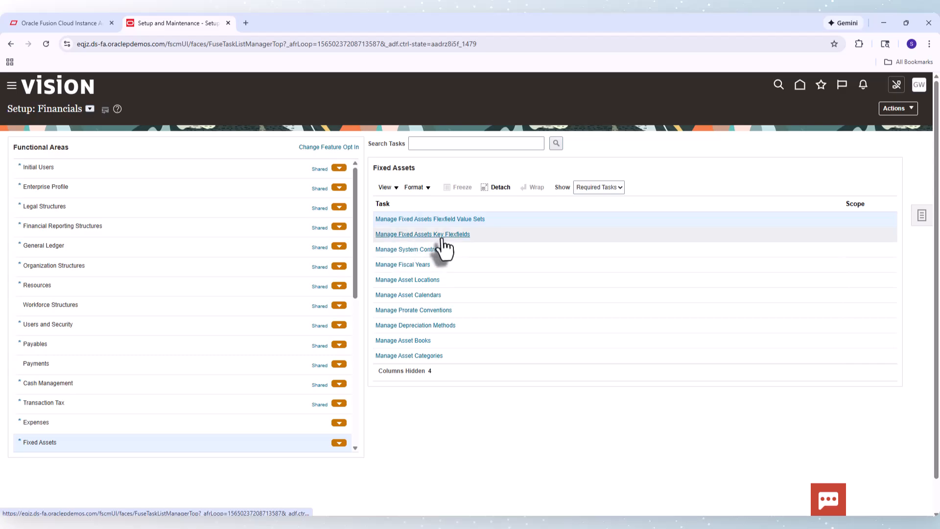
{"action": "left_click", "coordinate": [442, 239]}
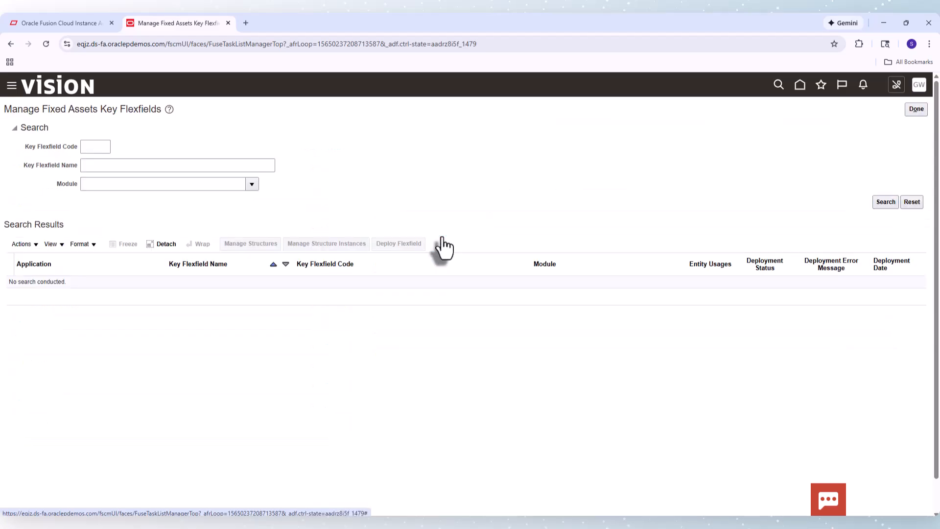
{"action": "left_click", "coordinate": [886, 205]}
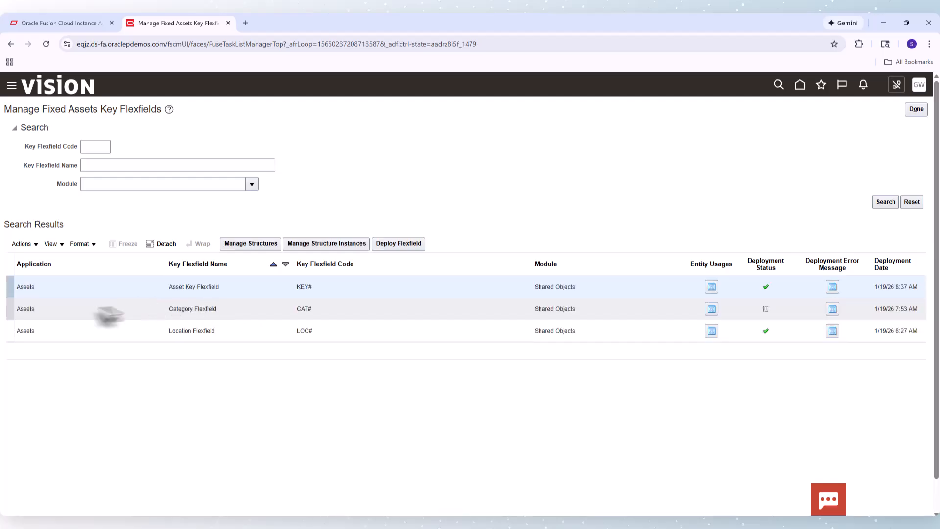
{"action": "left_click", "coordinate": [232, 311]}
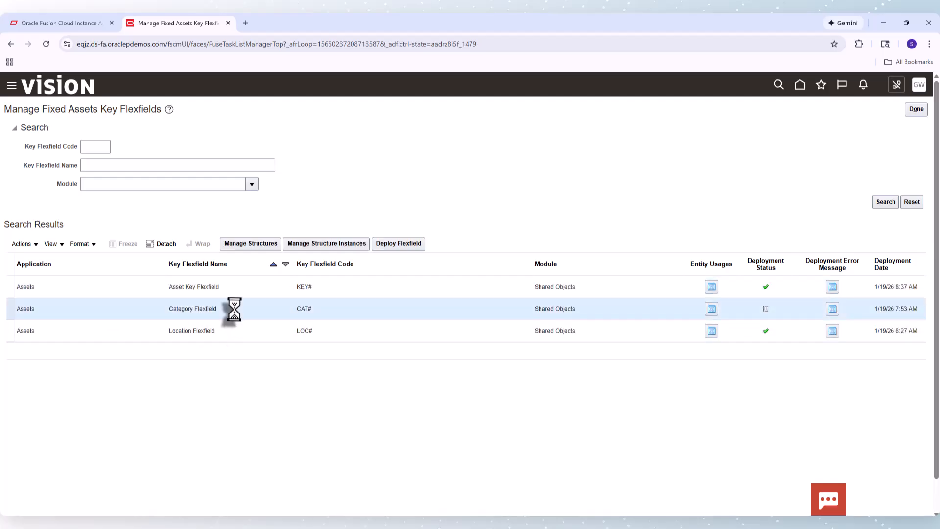
{"action": "left_click", "coordinate": [255, 243]}
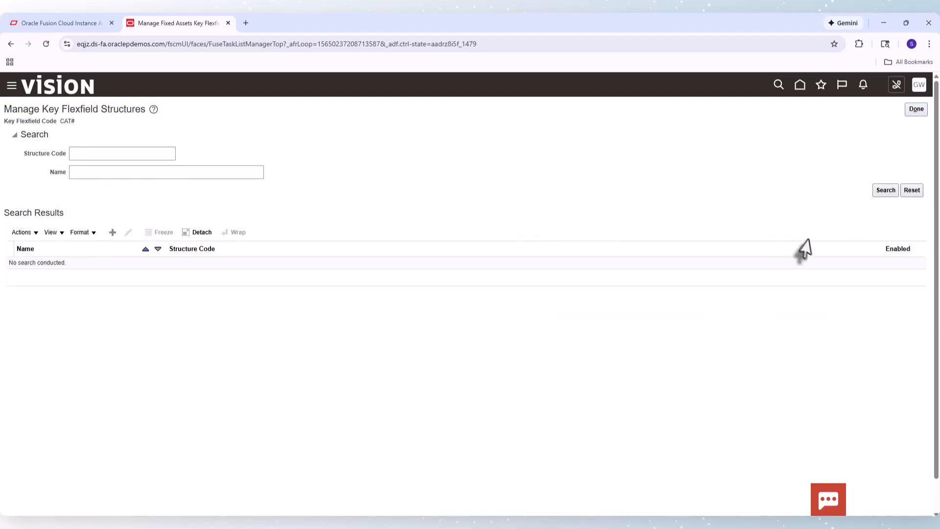
{"action": "left_click", "coordinate": [885, 190]}
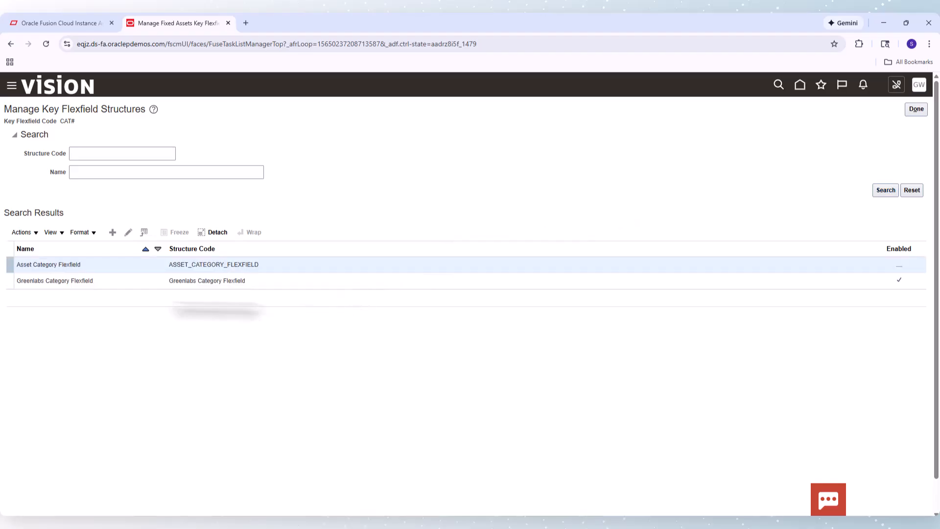
{"action": "left_click", "coordinate": [129, 233]}
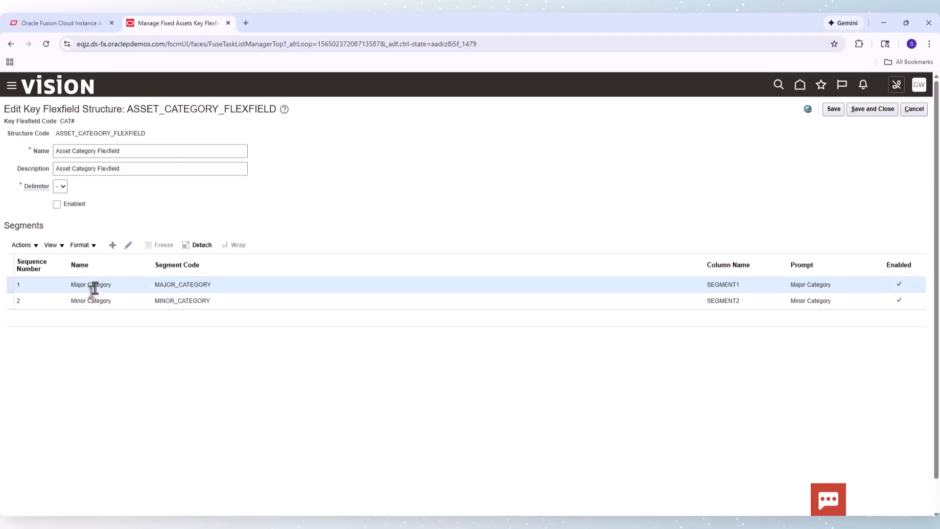
{"action": "left_click", "coordinate": [131, 244]}
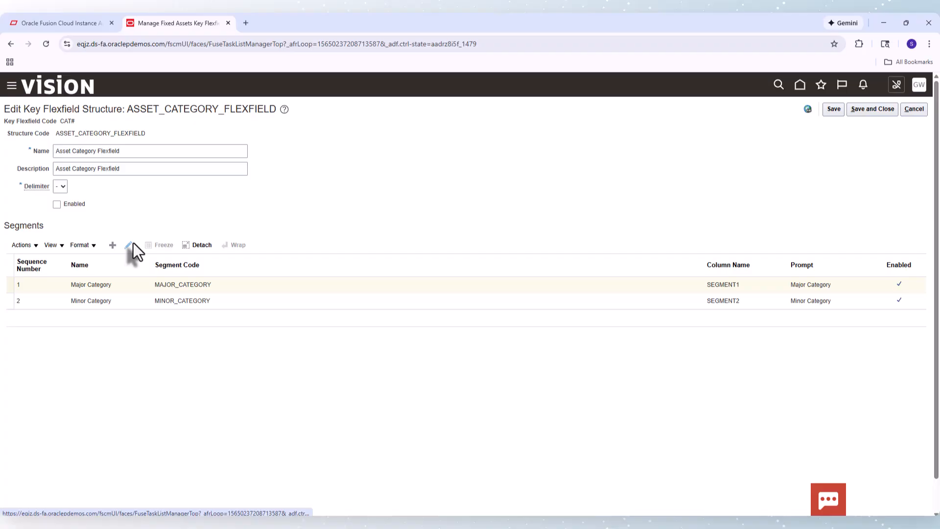
{"action": "double_click", "coordinate": [456, 243]}
{"action": "key", "text": "ctrl+c"}
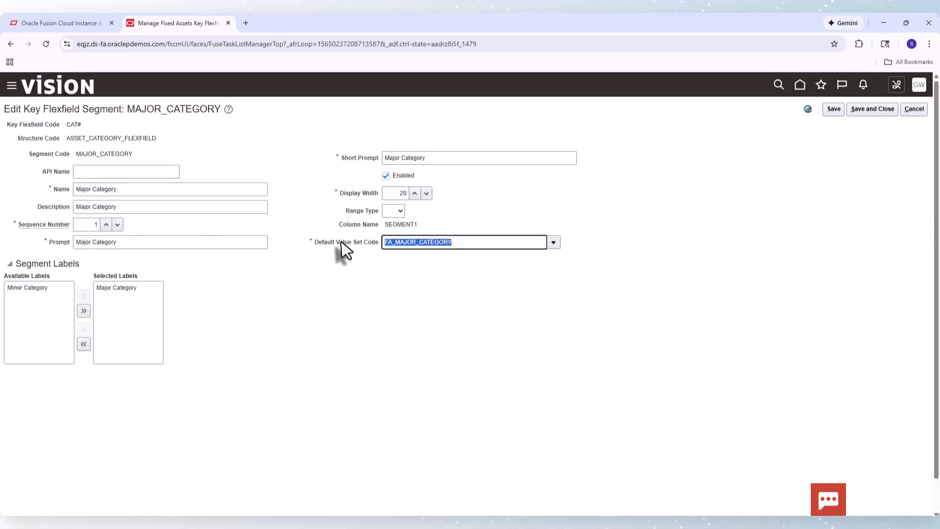
{"action": "left_click", "coordinate": [876, 108]}
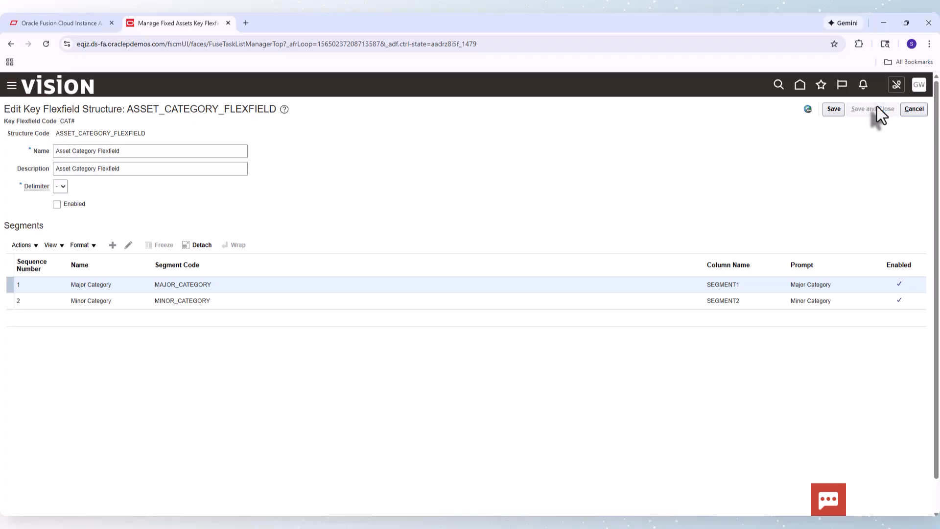
{"action": "left_click", "coordinate": [924, 109]}
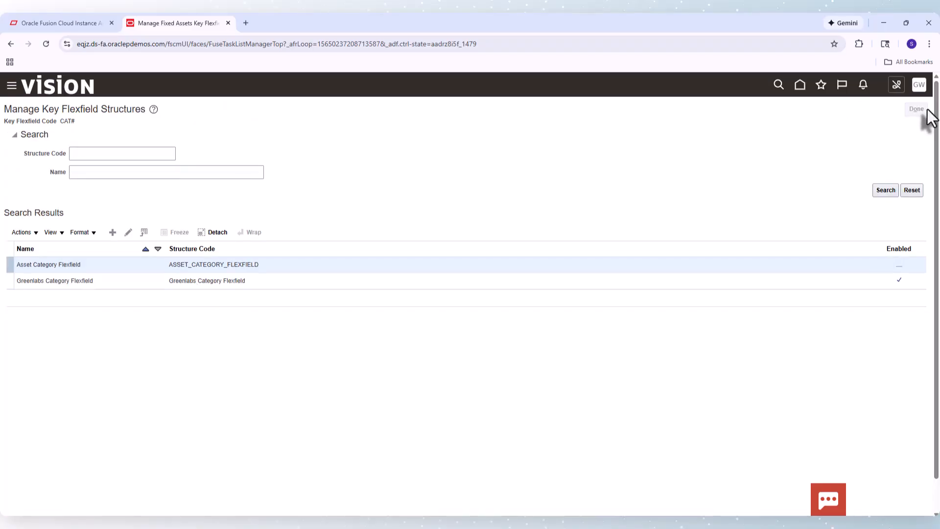
{"action": "left_click", "coordinate": [926, 110]}
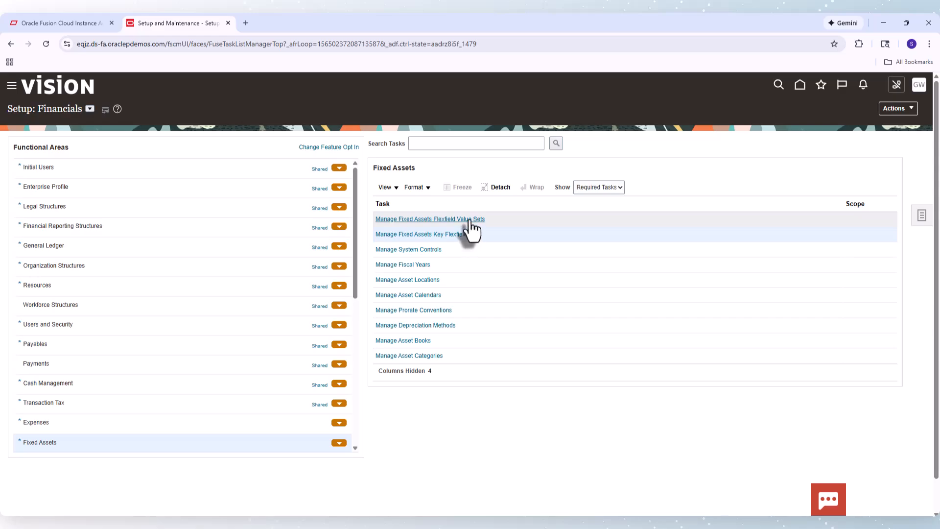
Search the Fixed Assets flexfield value sets for FA_MAJOR_CATEGORY, list its values, and close the values page
{"action": "left_click", "coordinate": [470, 223]}
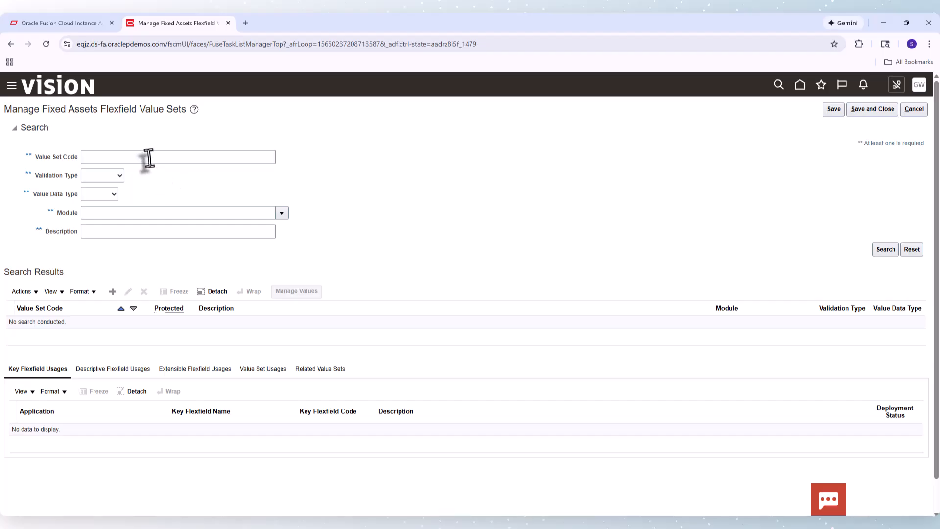
{"action": "left_click", "coordinate": [148, 157]}
{"action": "key", "text": "ctrl+v"}
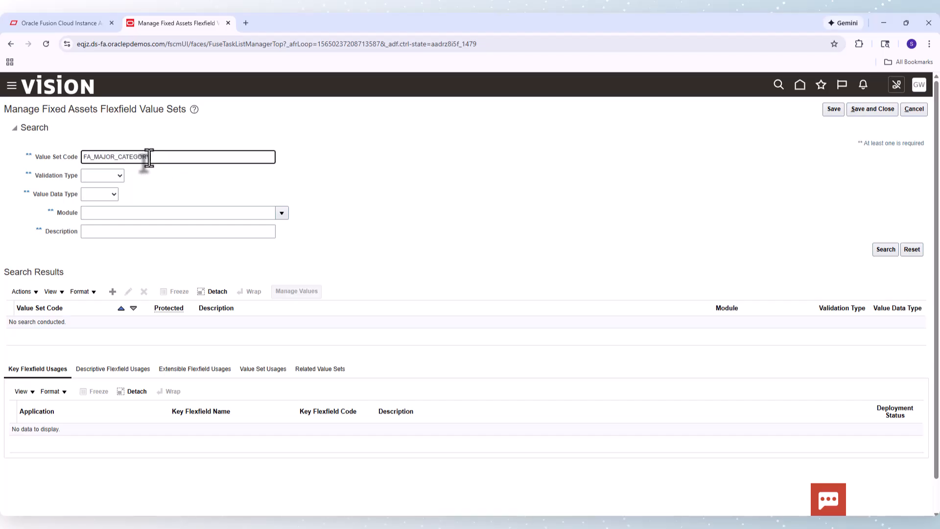
{"action": "key", "text": "Return"}
{"action": "left_click", "coordinate": [245, 329]}
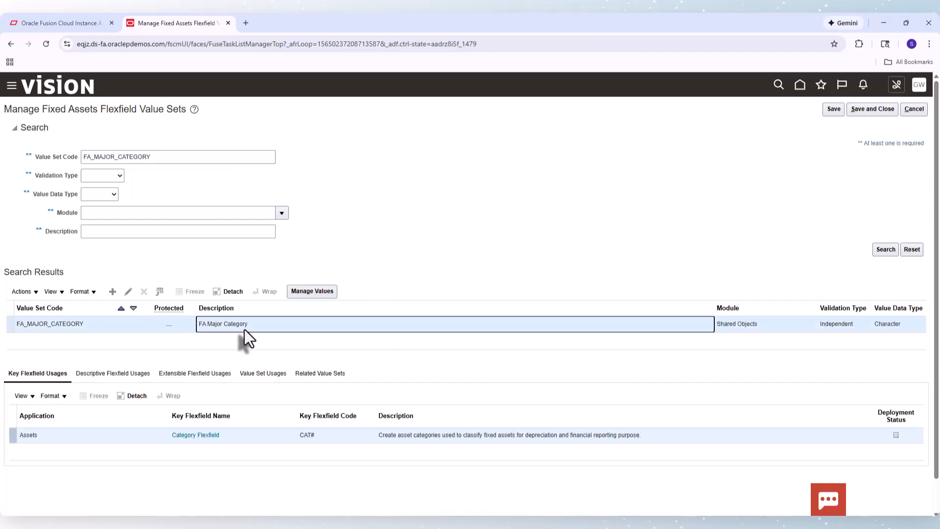
{"action": "left_click", "coordinate": [294, 291]}
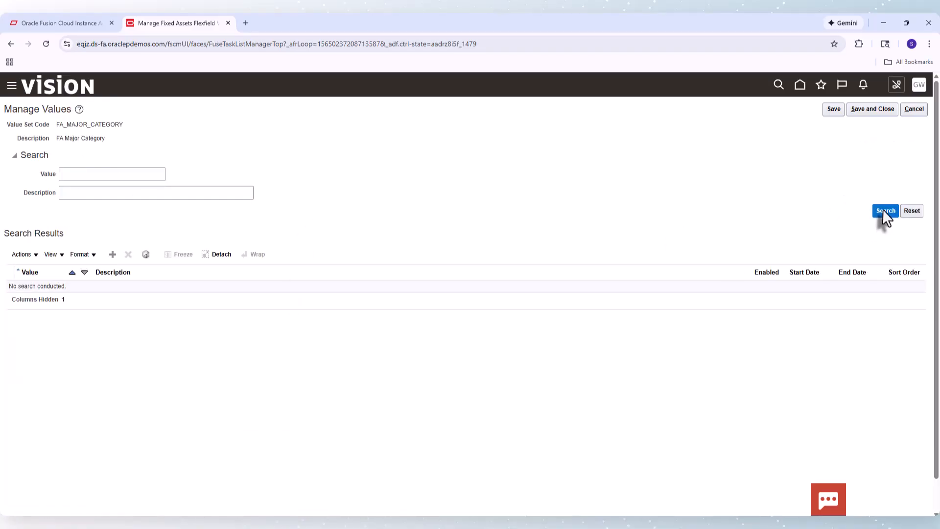
{"action": "left_click", "coordinate": [884, 211]}
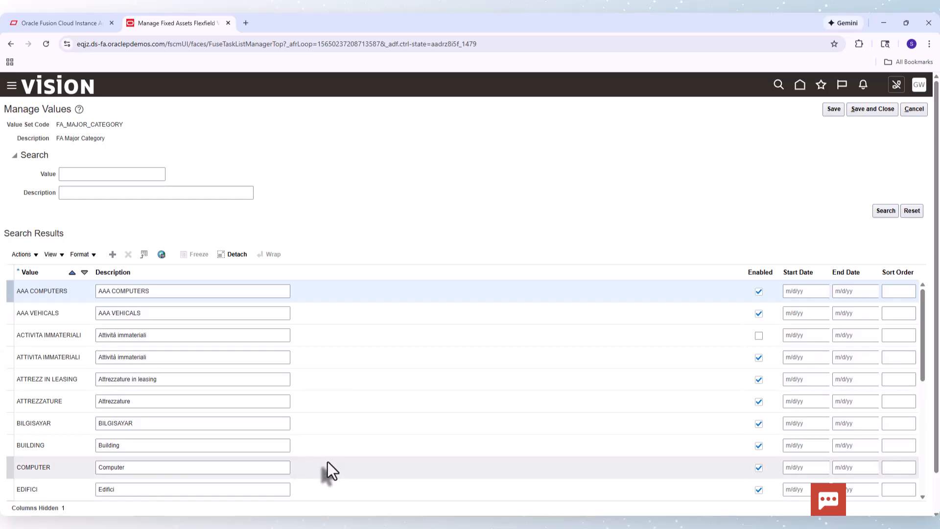
{"action": "left_click", "coordinate": [887, 109]}
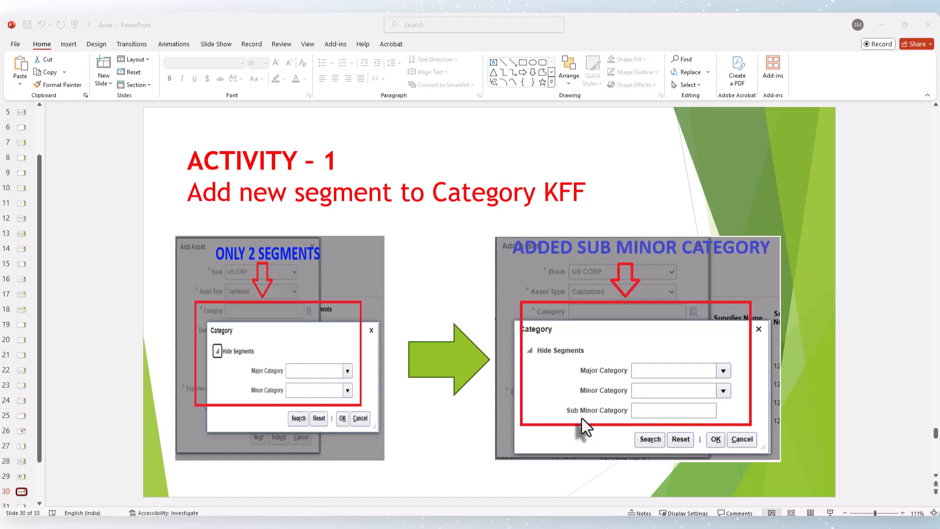
Edit the ASSET_CATEGORY_FLEXFIELD structure and add a Sub Minor Category segment with sequence 3, column SEGMENT3, width 30, value set FA_SUB_MINOR_CATEGORY
{"action": "left_click", "coordinate": [566, 523]}
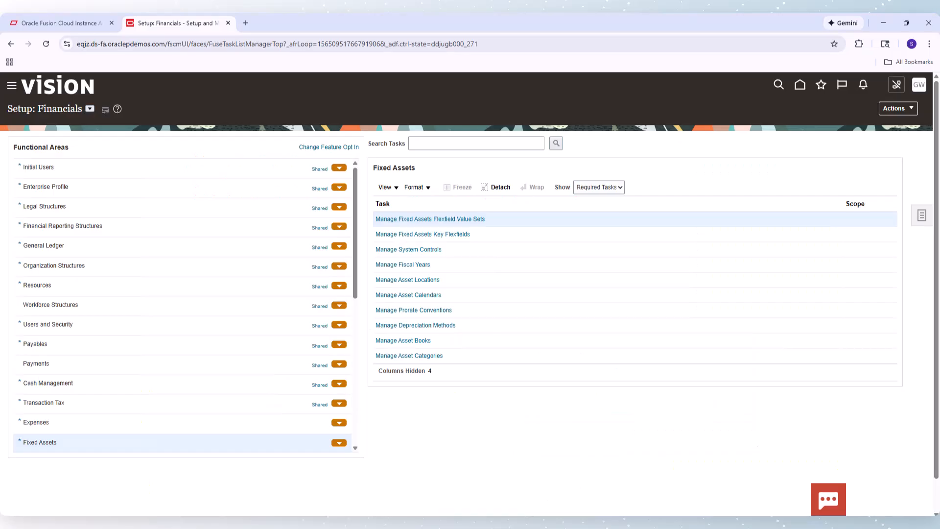
{"action": "left_click", "coordinate": [435, 235]}
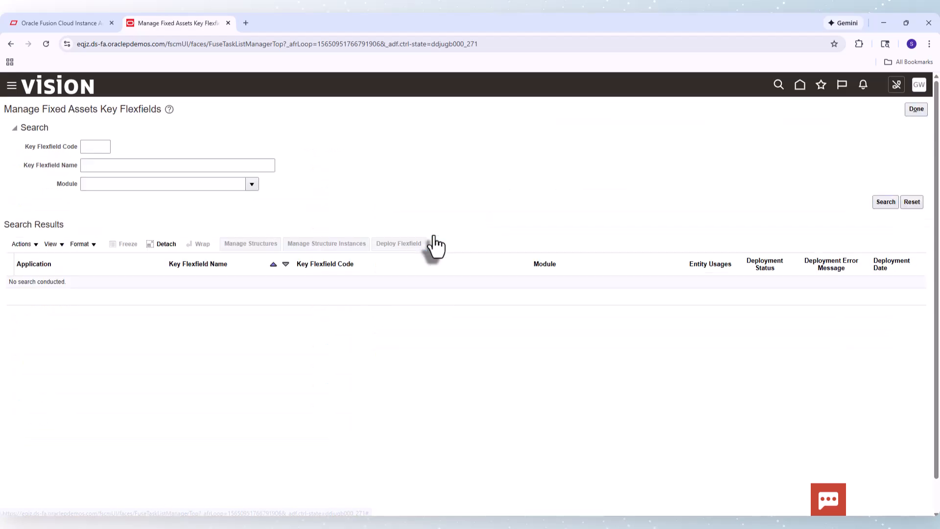
{"action": "left_click", "coordinate": [881, 207]}
{"action": "left_click", "coordinate": [169, 314]}
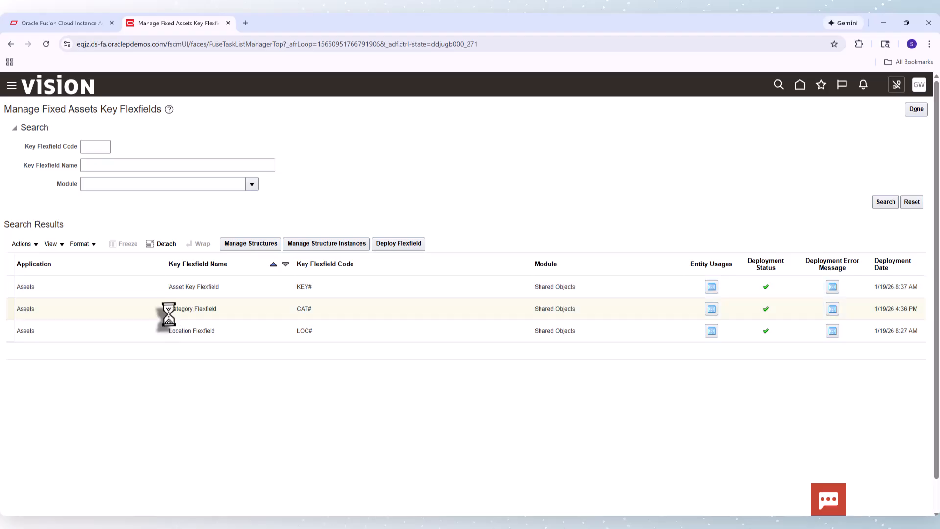
{"action": "left_click", "coordinate": [258, 248]}
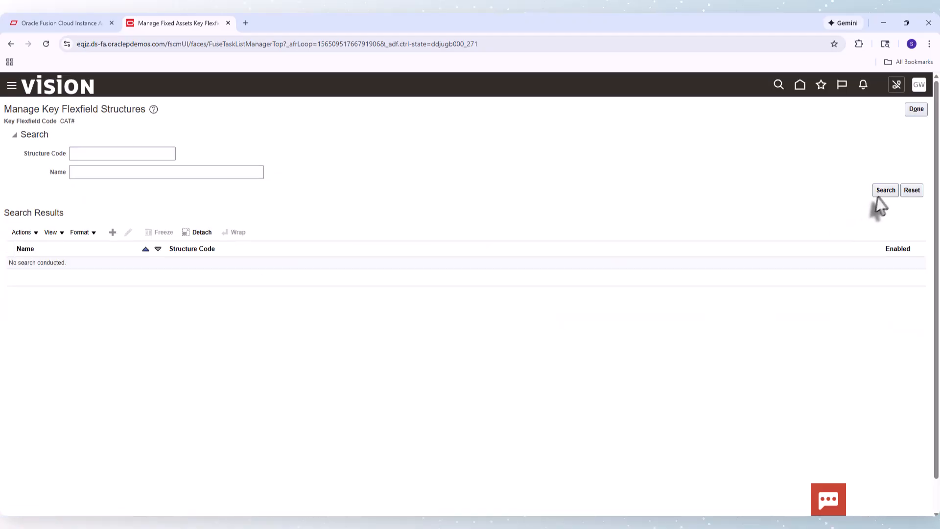
{"action": "left_click", "coordinate": [884, 193]}
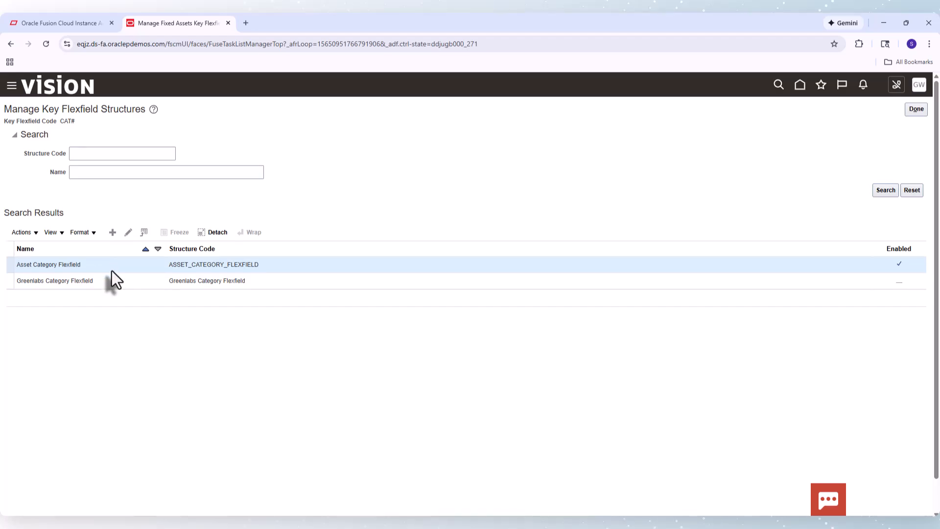
{"action": "left_click", "coordinate": [128, 233]}
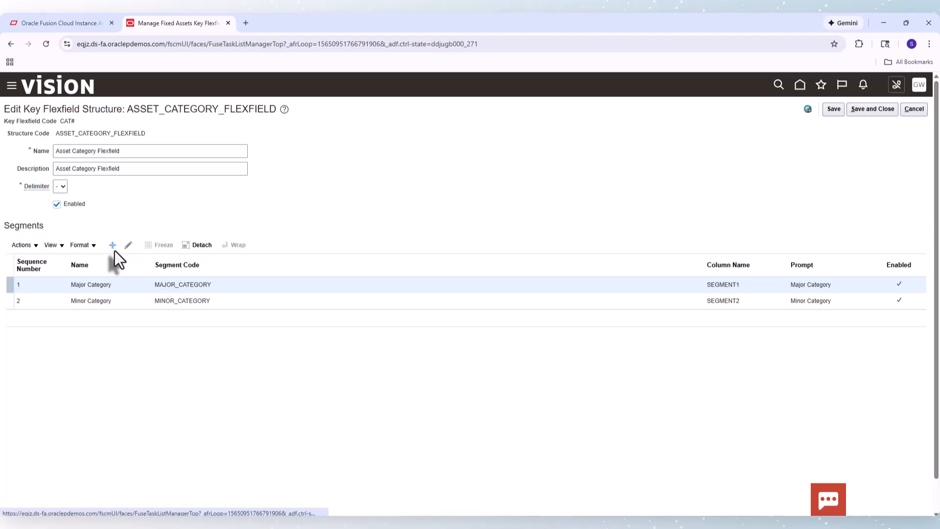
{"action": "left_click", "coordinate": [114, 250]}
{"action": "left_click", "coordinate": [94, 159]}
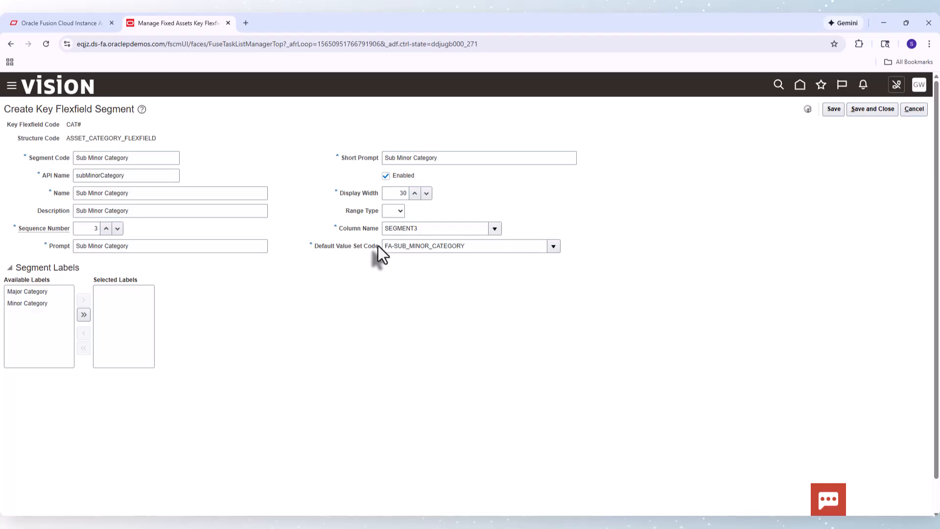
{"action": "left_click", "coordinate": [393, 246]}
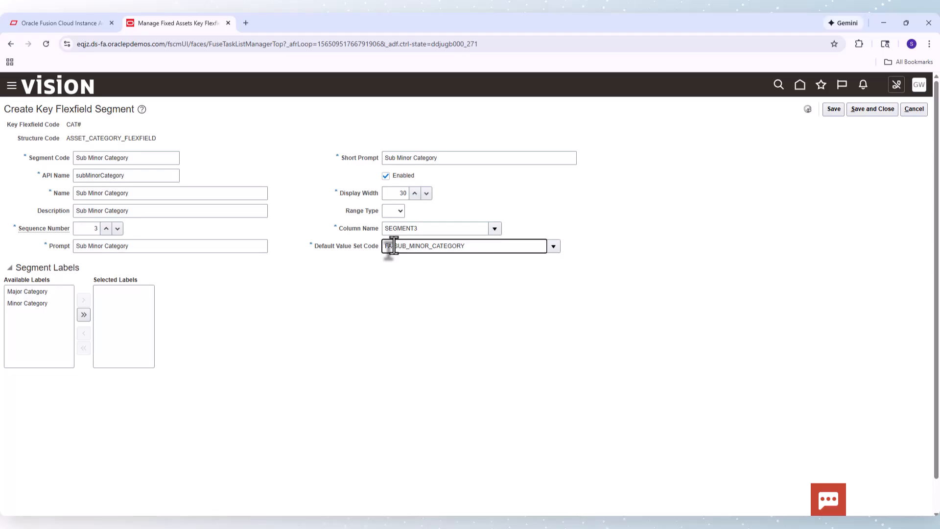
{"action": "key", "text": "BackSpace"}
{"action": "type", "text": "_"}
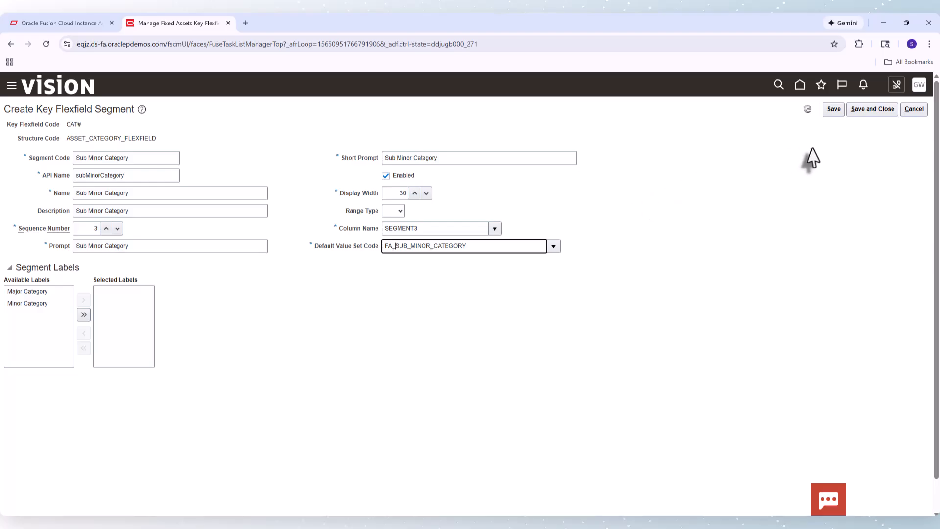
{"action": "left_click", "coordinate": [862, 112]}
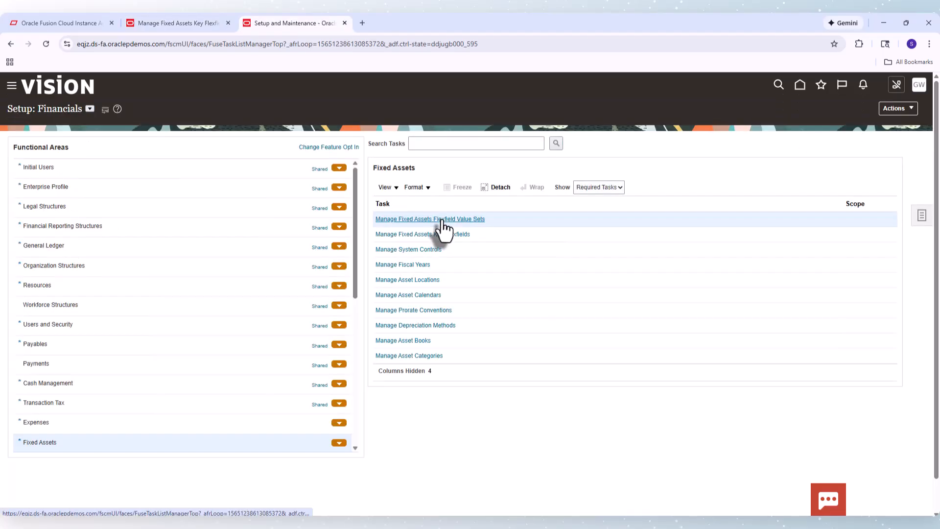
Start creating a new Fixed Assets flexfield value set and copy the code FA_SUB_MINOR_CATEGORY from the segment's default value set field
{"action": "left_click", "coordinate": [443, 220]}
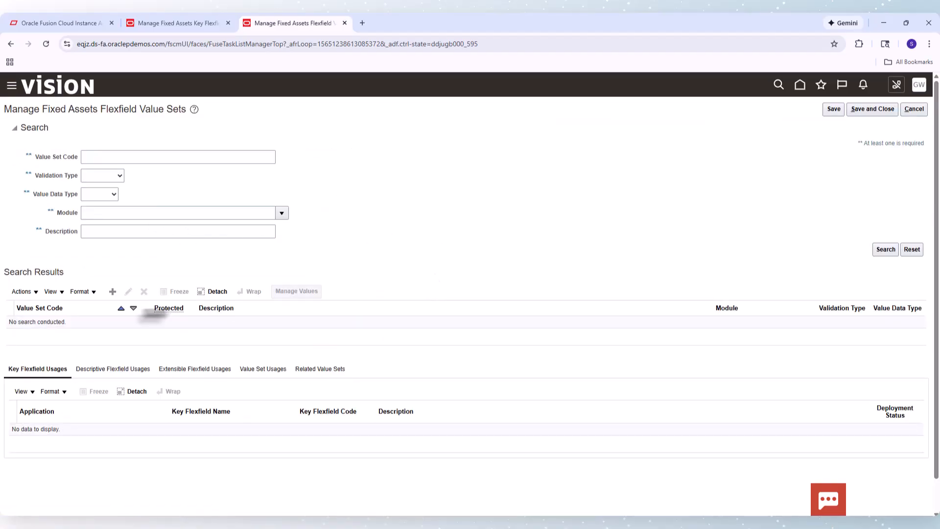
{"action": "left_click", "coordinate": [113, 290]}
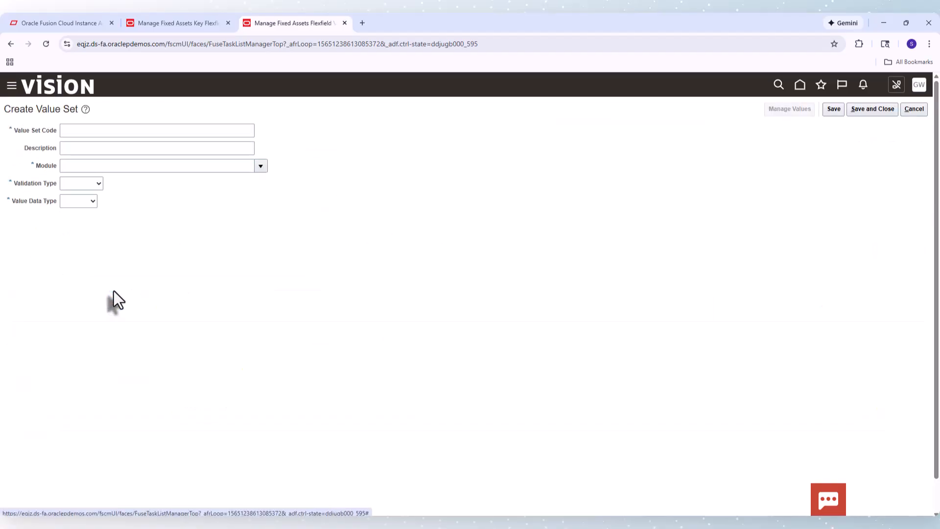
{"action": "left_click", "coordinate": [126, 130]}
{"action": "type", "text": "https://eqjz.ds-fa.oraclepdemos.com/fscmUI/faces/FuseTaskLis"}
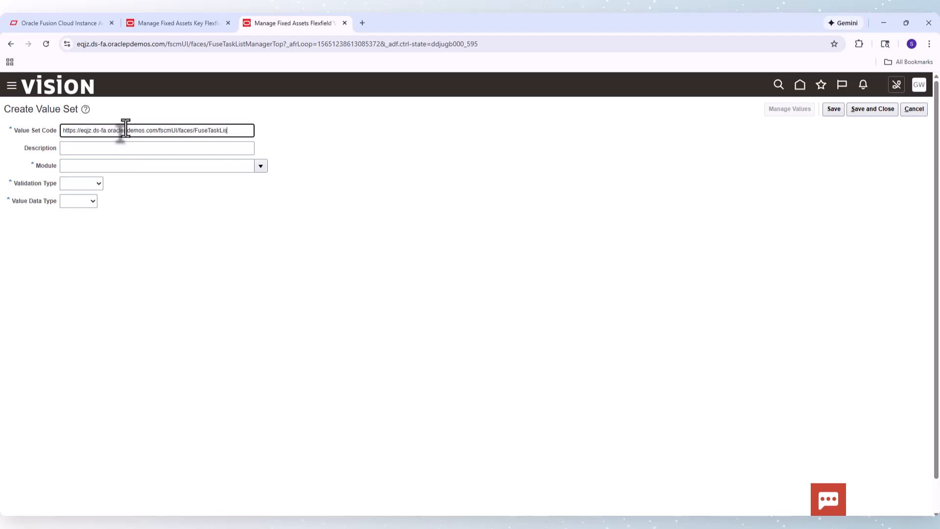
{"action": "key", "text": "ctrl+a"}
{"action": "left_click", "coordinate": [171, 16]}
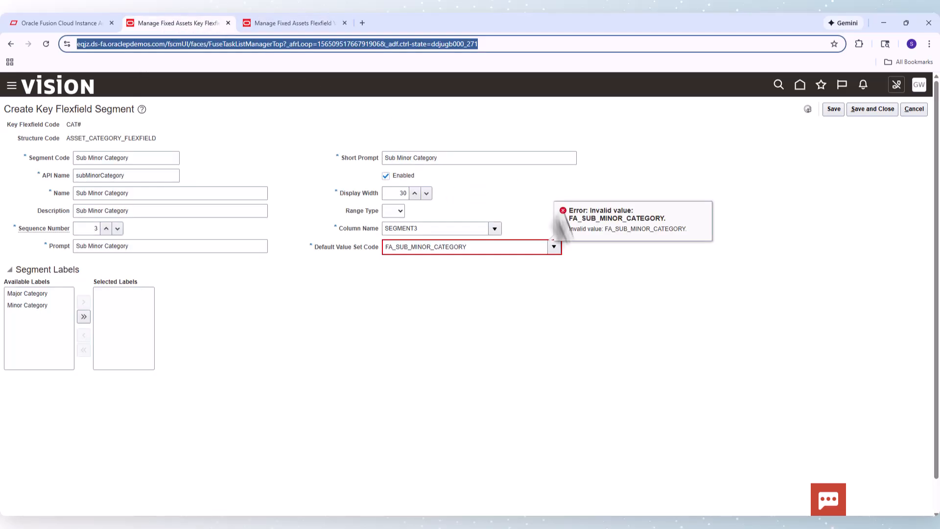
{"action": "left_click", "coordinate": [489, 251]}
{"action": "key", "text": "ctrl+a"}
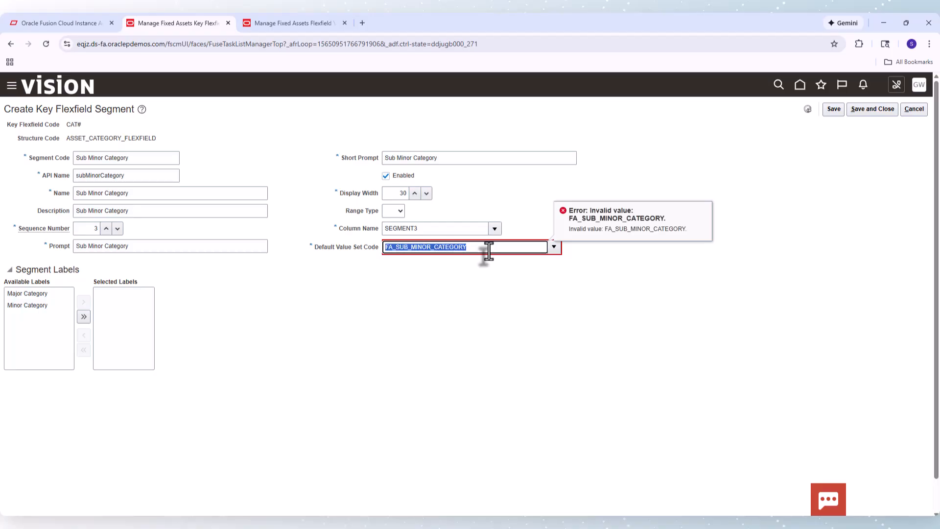
{"action": "key", "text": "ctrl+c"}
{"action": "left_click", "coordinate": [294, 23]}
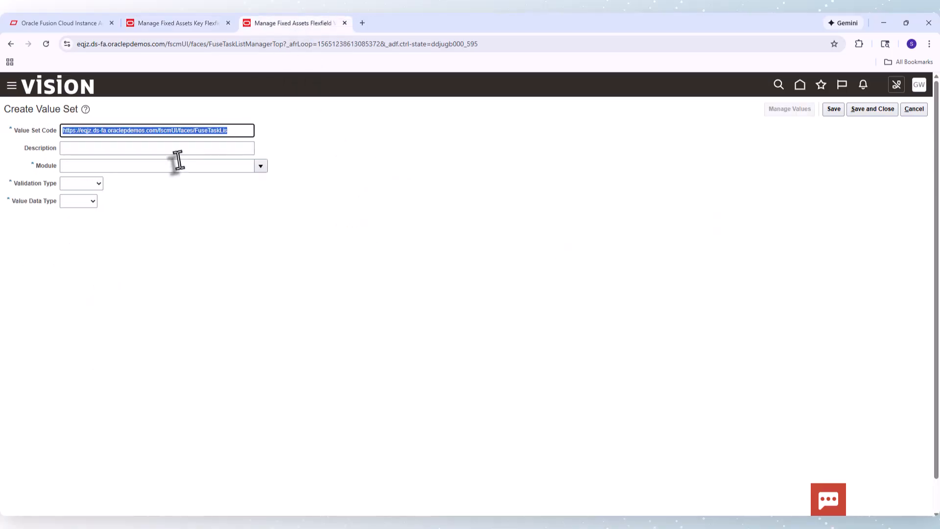
Set the new value set's code and description to FA_SUB_MINOR_CATEGORY and its module to Assets
{"action": "key", "text": "ctrl+v"}
{"action": "key", "text": "Tab"}
{"action": "key", "text": "ctrl+v"}
{"action": "key", "text": "Tab"}
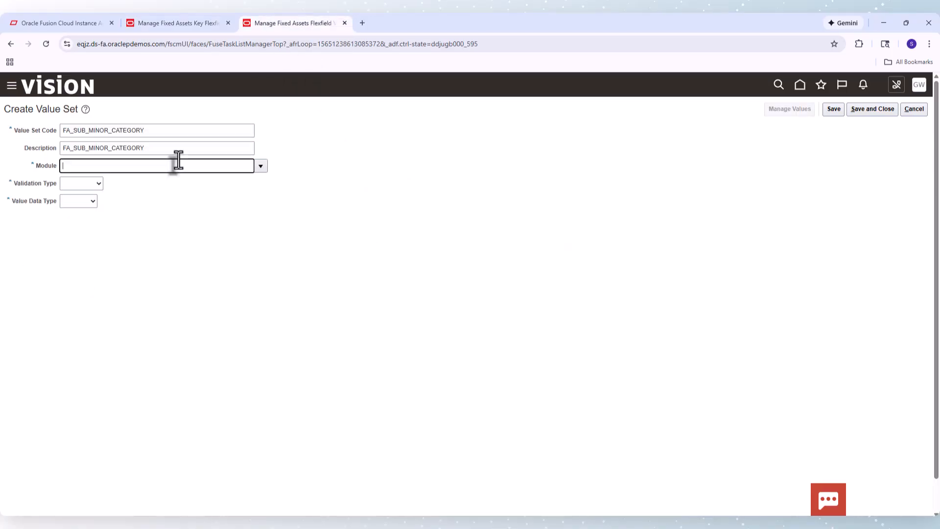
{"action": "type", "text": "Assets"}
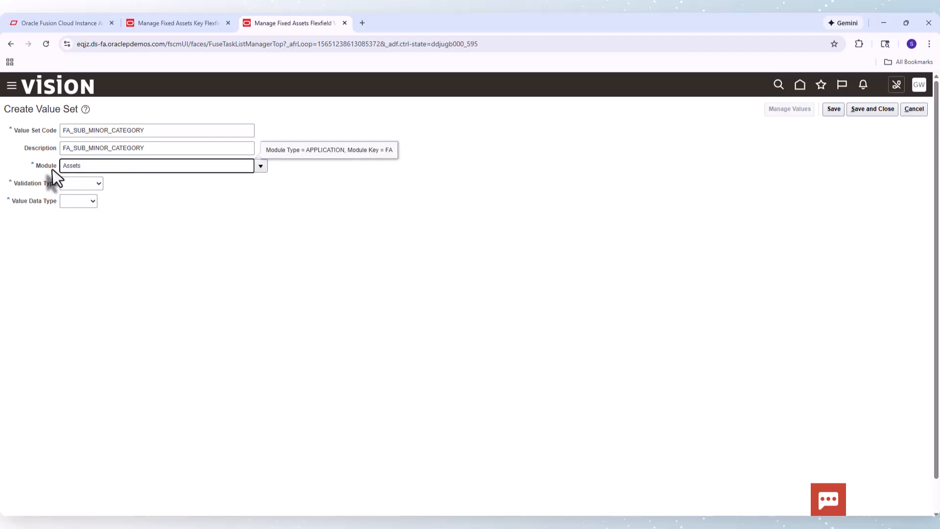
Set the validation type to Independent, value data type to Character, and value subtype to Text
{"action": "left_click", "coordinate": [69, 183]}
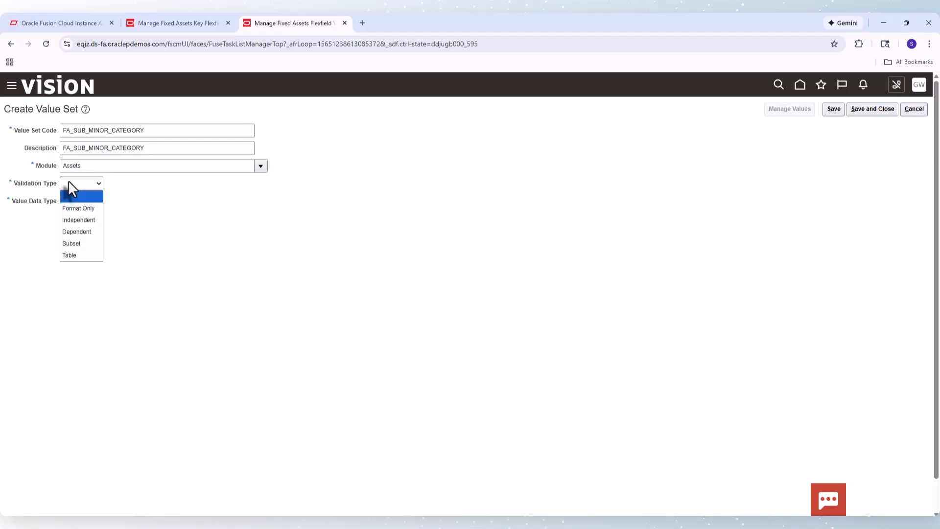
{"action": "left_click", "coordinate": [75, 219]}
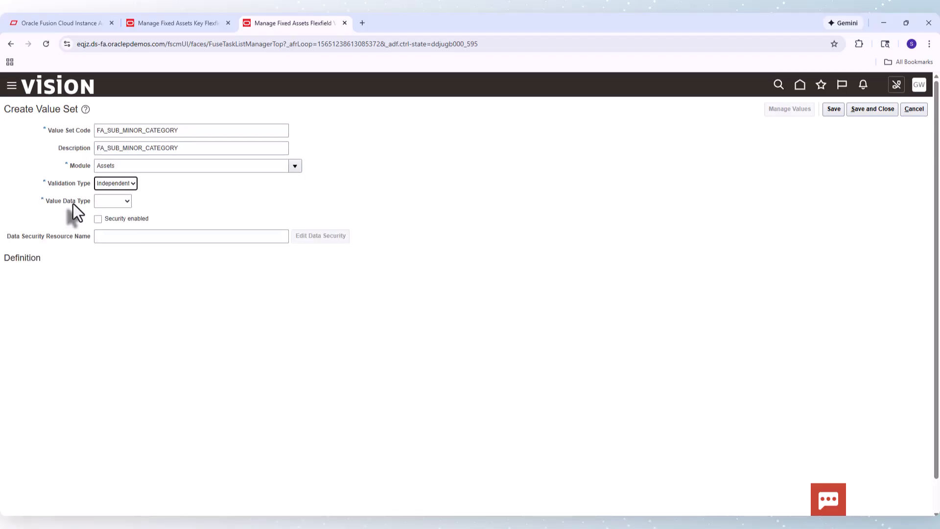
{"action": "left_click", "coordinate": [117, 201]}
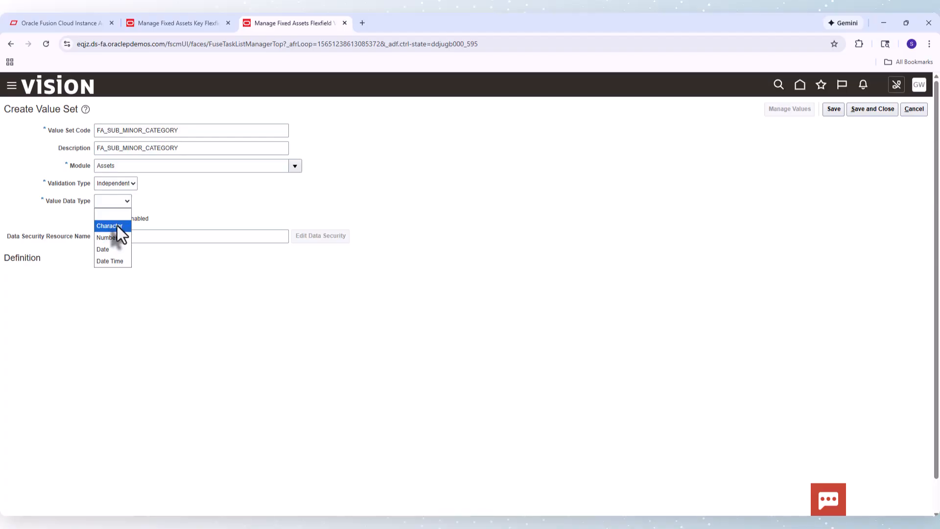
{"action": "left_click", "coordinate": [116, 226]}
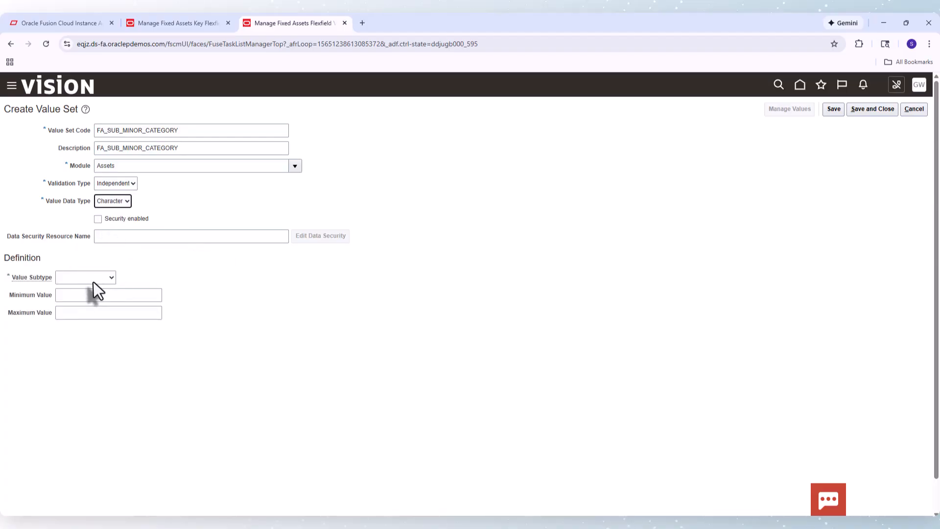
{"action": "left_click", "coordinate": [93, 281]}
{"action": "left_click", "coordinate": [78, 306]}
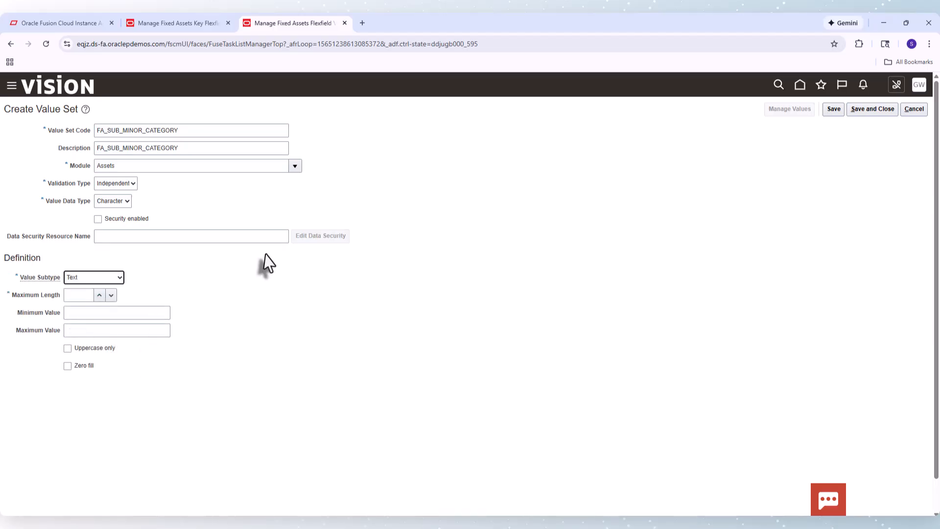
Set the maximum length to 20 and save and close the value set
{"action": "left_click", "coordinate": [877, 109]}
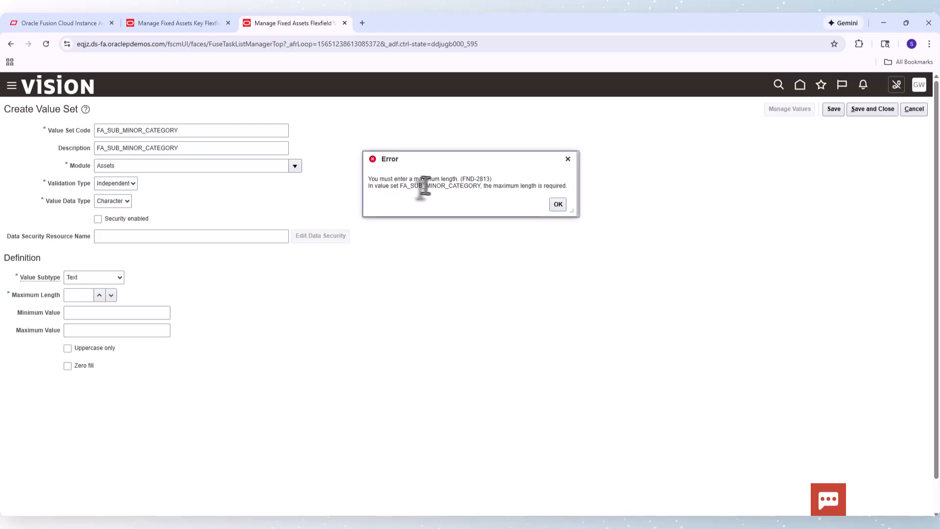
{"action": "left_click", "coordinate": [558, 205]}
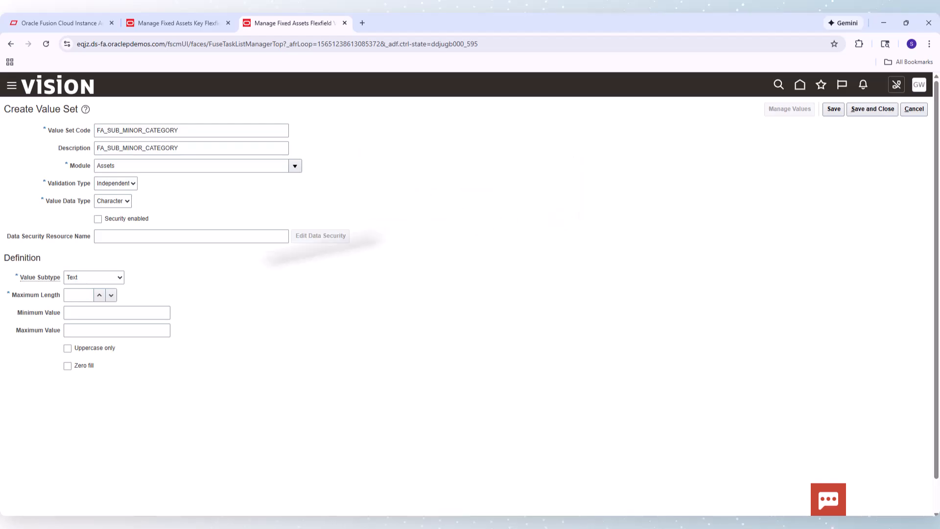
{"action": "left_click", "coordinate": [78, 294]}
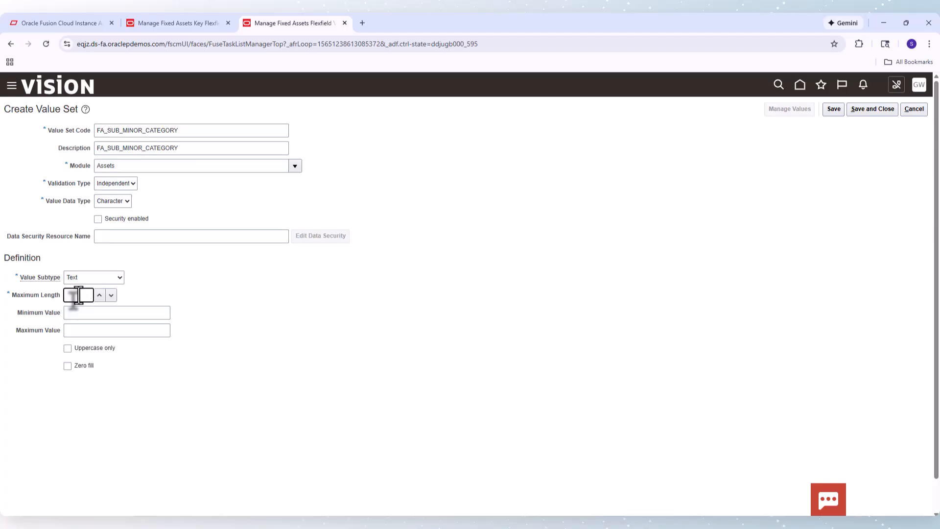
{"action": "type", "text": "20"}
{"action": "left_click", "coordinate": [879, 115]}
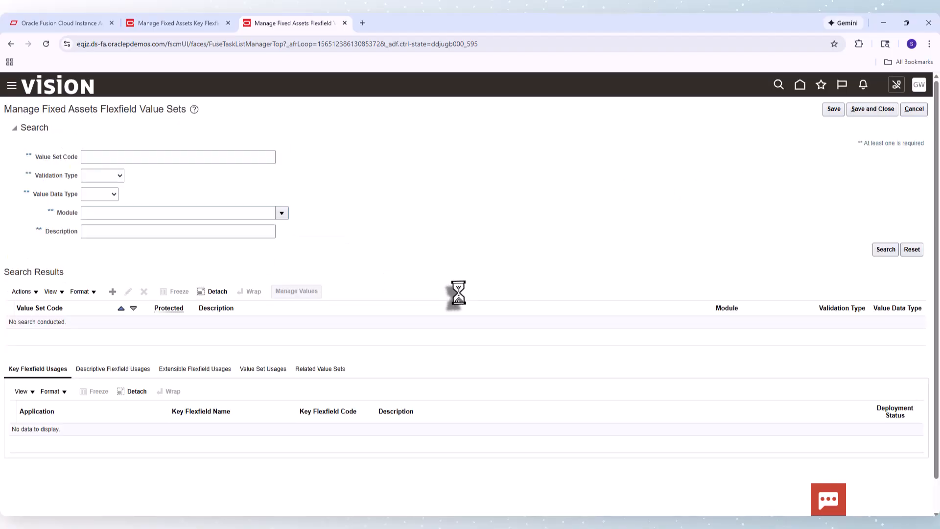
Search for the FA_SUB_MINOR_CATEGORY value set and open its values for management
{"action": "left_click", "coordinate": [156, 157]}
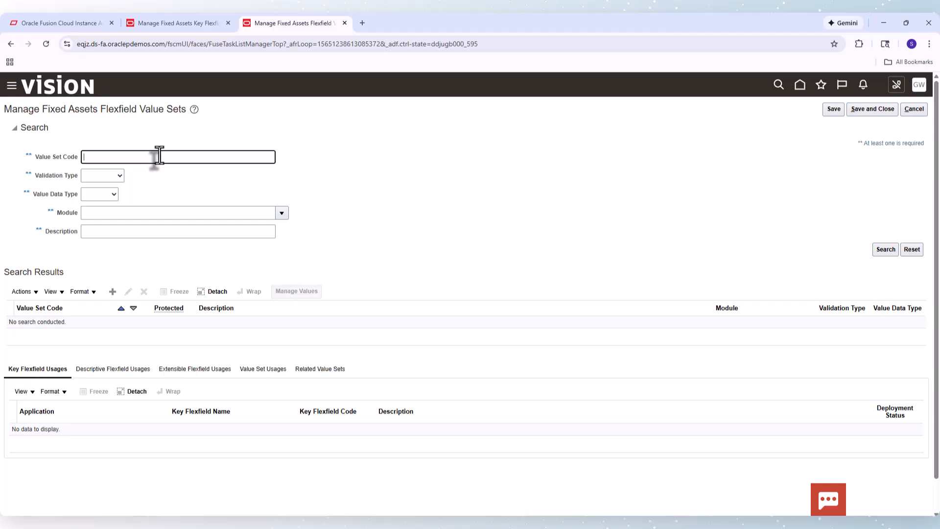
{"action": "key", "text": "ctrl+v"}
{"action": "key", "text": "Return"}
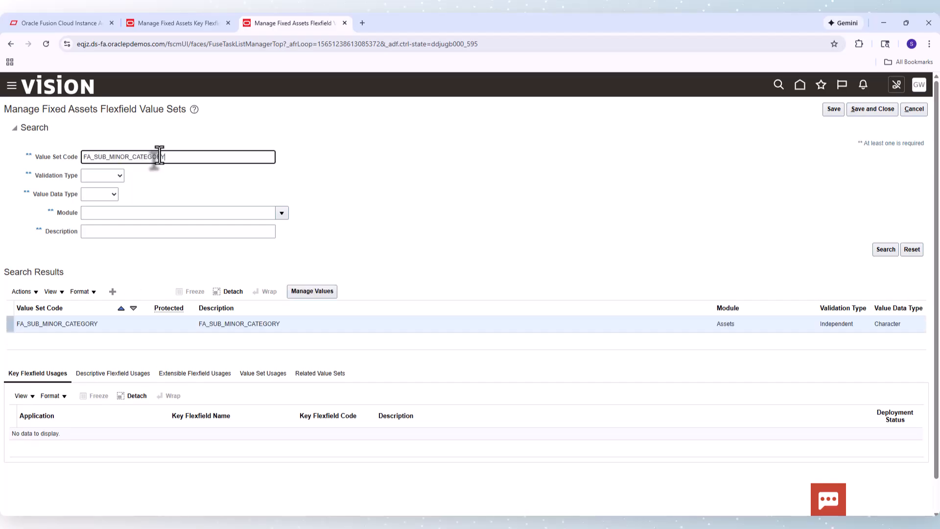
{"action": "left_click", "coordinate": [86, 326]}
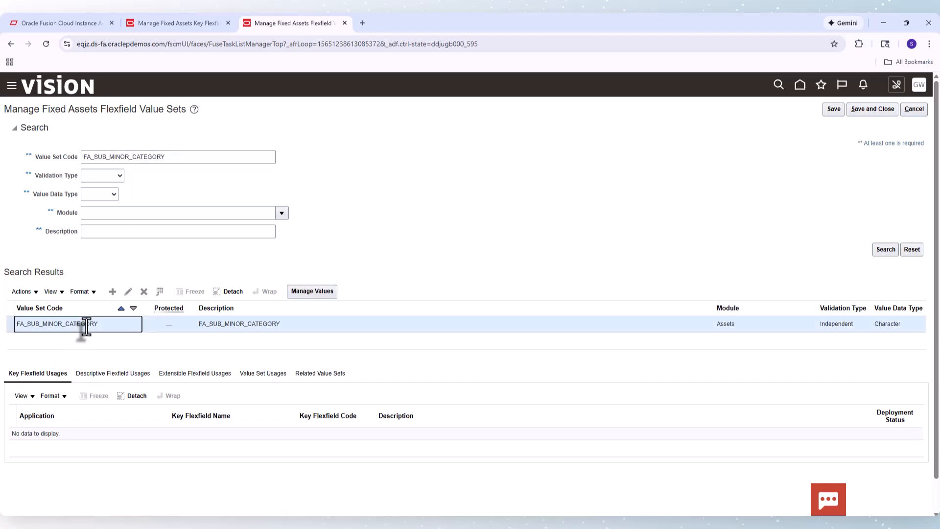
{"action": "left_click", "coordinate": [304, 294]}
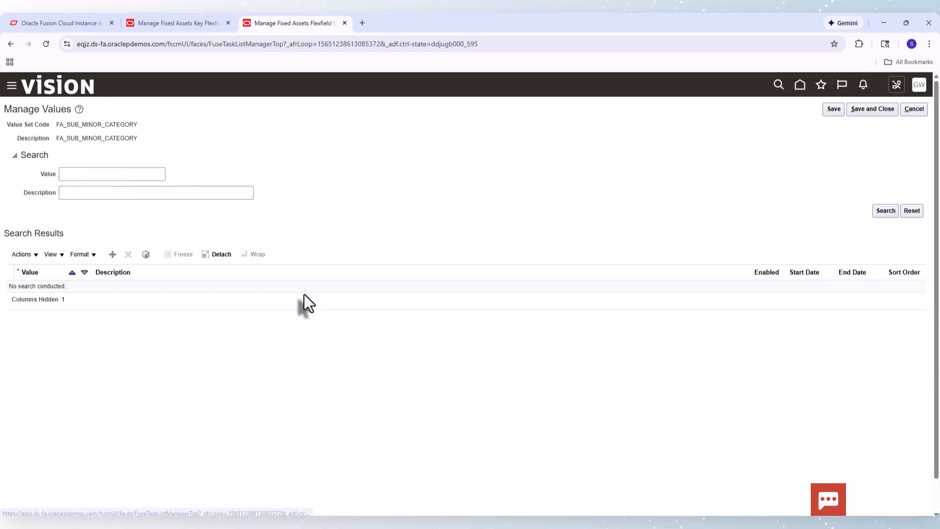
Add a value Truck with the description Truck
{"action": "left_click", "coordinate": [112, 254]}
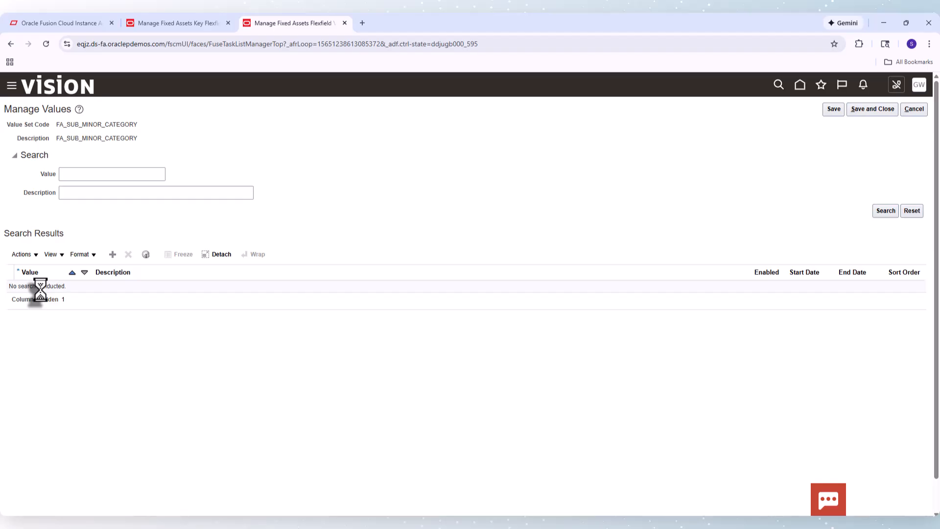
{"action": "left_click", "coordinate": [39, 293]}
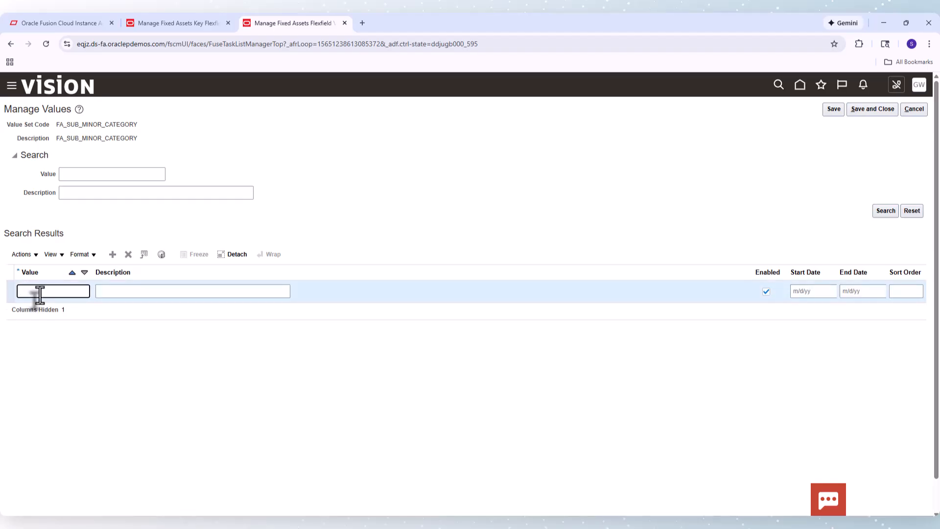
{"action": "type", "text": "Truck"}
{"action": "key", "text": "Tab"}
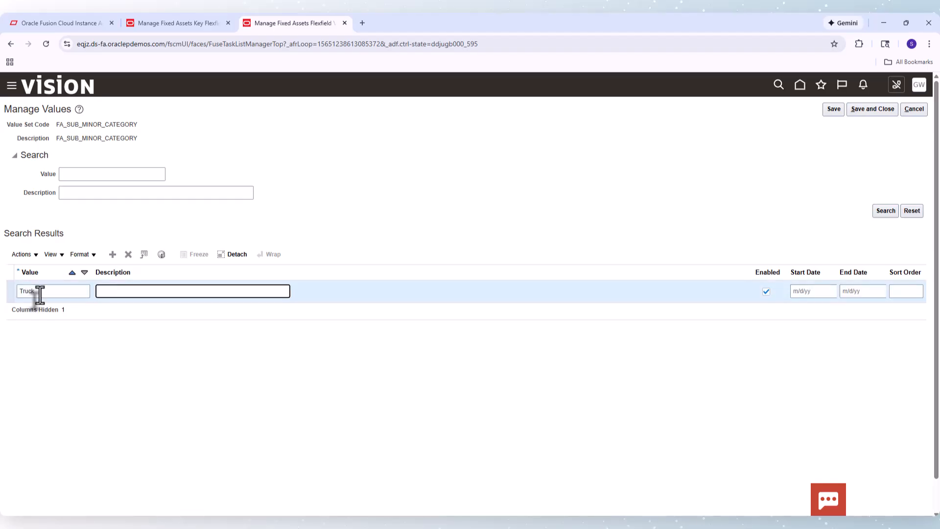
{"action": "type", "text": "Truck"}
Add a value Crane with the description Crane and save and close the values
{"action": "left_click", "coordinate": [114, 256]}
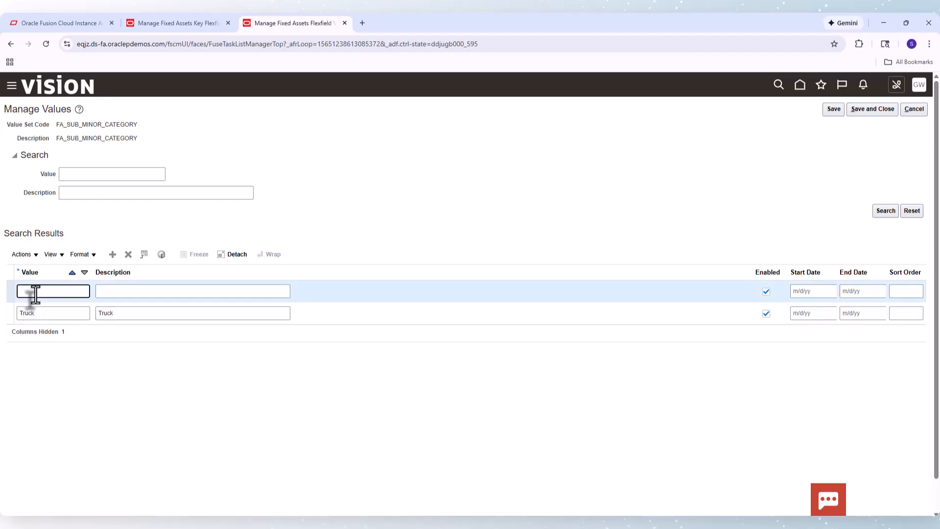
{"action": "type", "text": "Crane"}
{"action": "key", "text": "Tab"}
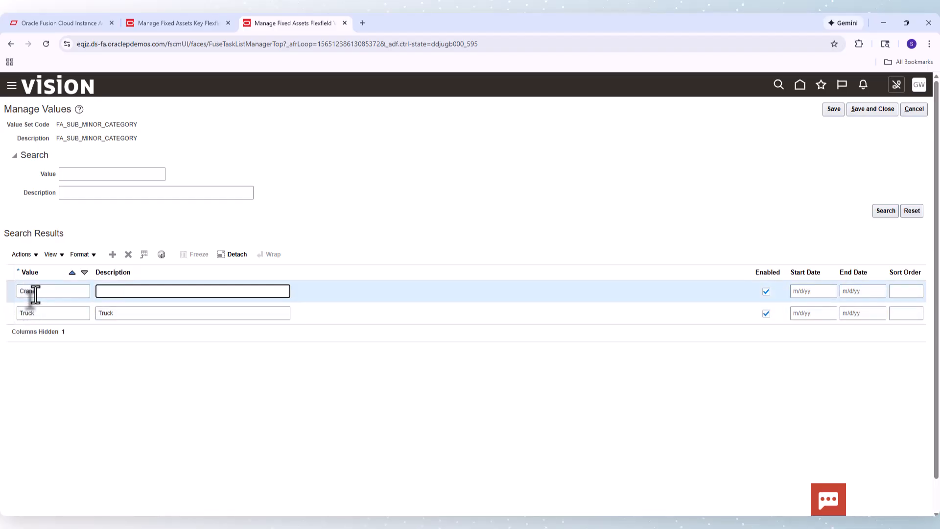
{"action": "type", "text": "Crane"}
{"action": "left_click", "coordinate": [864, 114]}
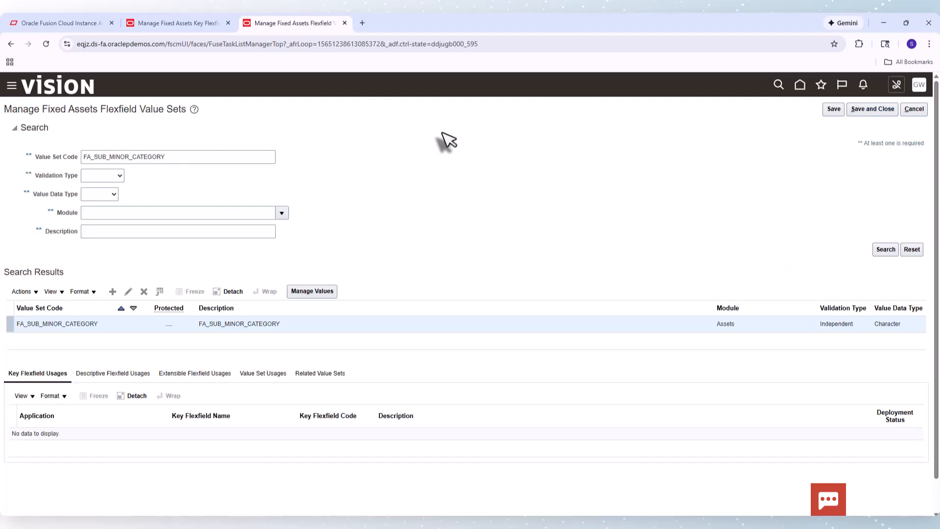
Reopen the value set's values, search to review the entries, and close the page
{"action": "left_click", "coordinate": [317, 291]}
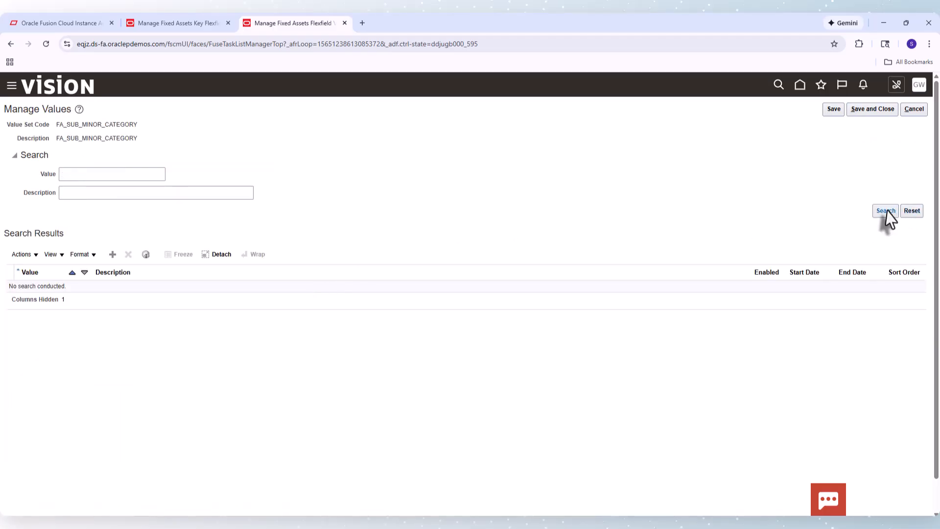
{"action": "left_click", "coordinate": [885, 210]}
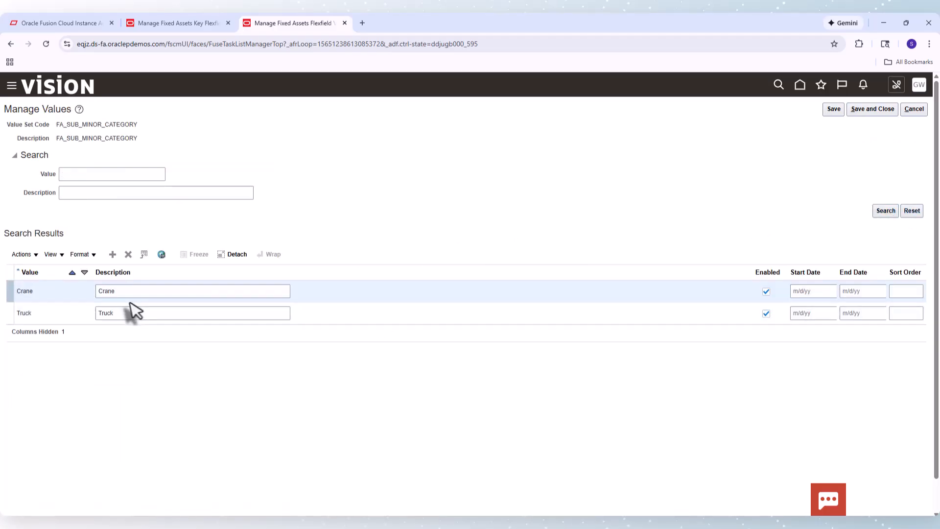
{"action": "left_click", "coordinate": [877, 110]}
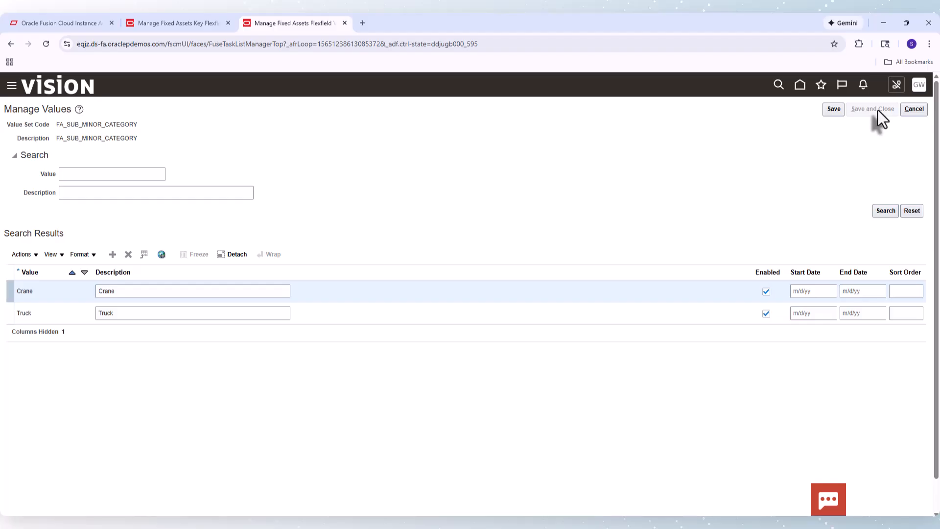
{"action": "left_click", "coordinate": [878, 110]}
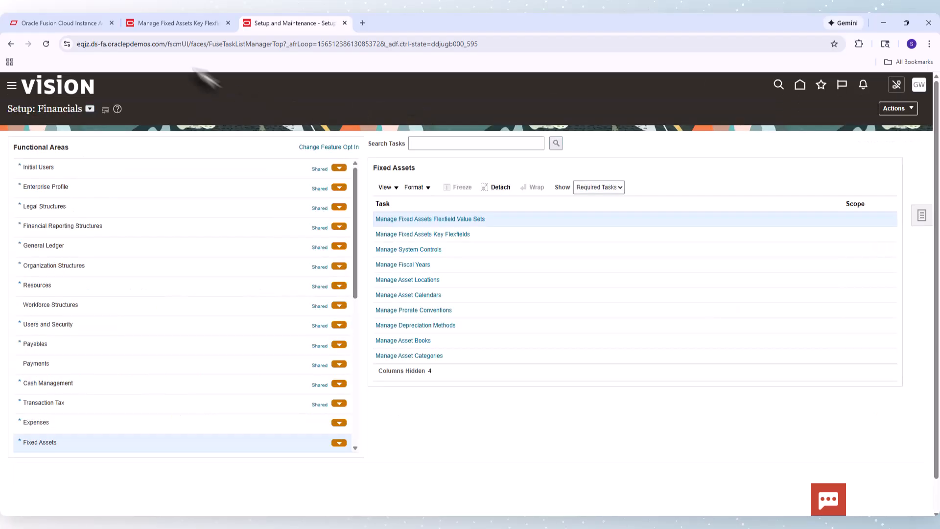
Return to the segment form and set its Default Value Set Code to FA_SUB_MINOR_CATEGORY through the search-and-select dialog
{"action": "left_click", "coordinate": [178, 23]}
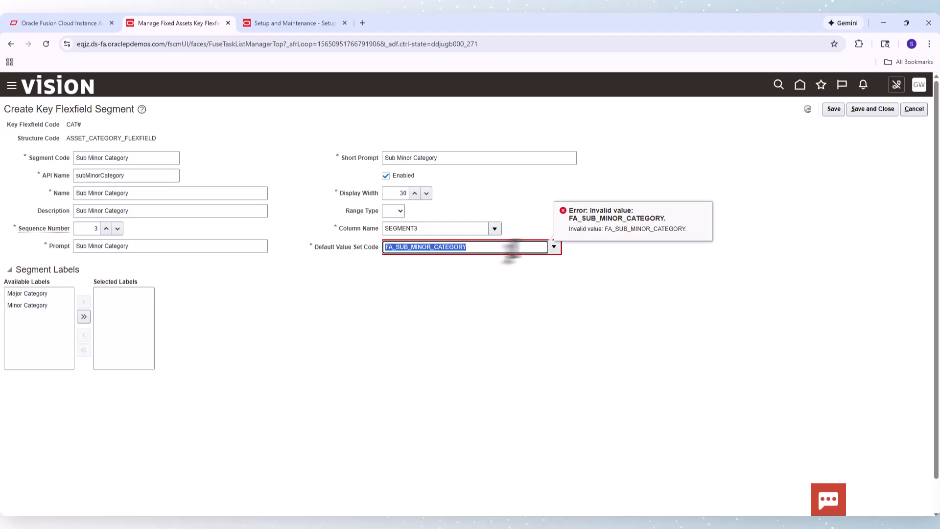
{"action": "left_click", "coordinate": [494, 247]}
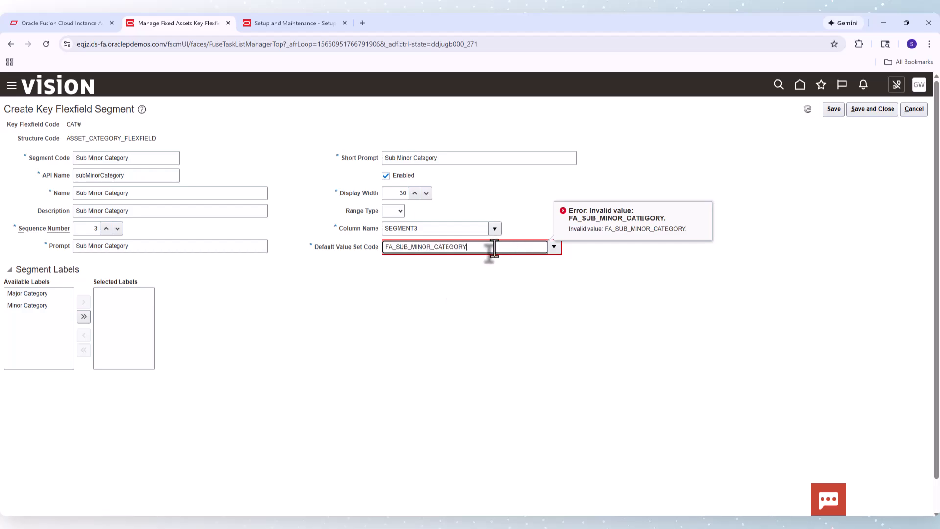
{"action": "double_click", "coordinate": [520, 252]}
{"action": "key", "text": "ctrl+c"}
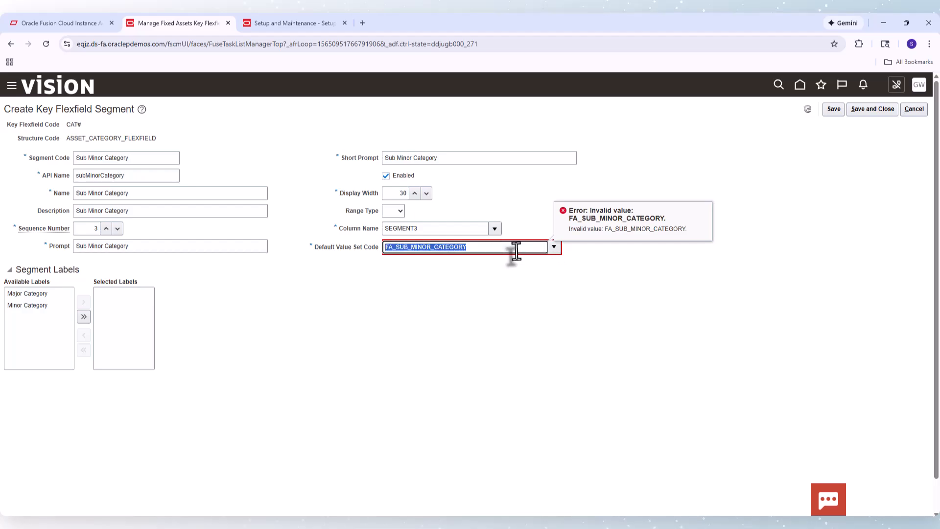
{"action": "key", "text": "BackSpace"}
{"action": "left_click", "coordinate": [554, 247]}
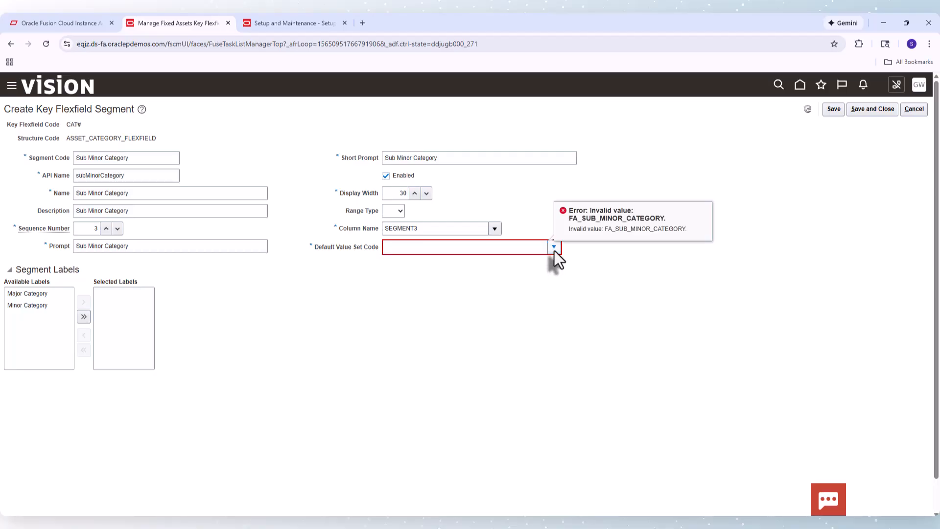
{"action": "left_click", "coordinate": [394, 410]}
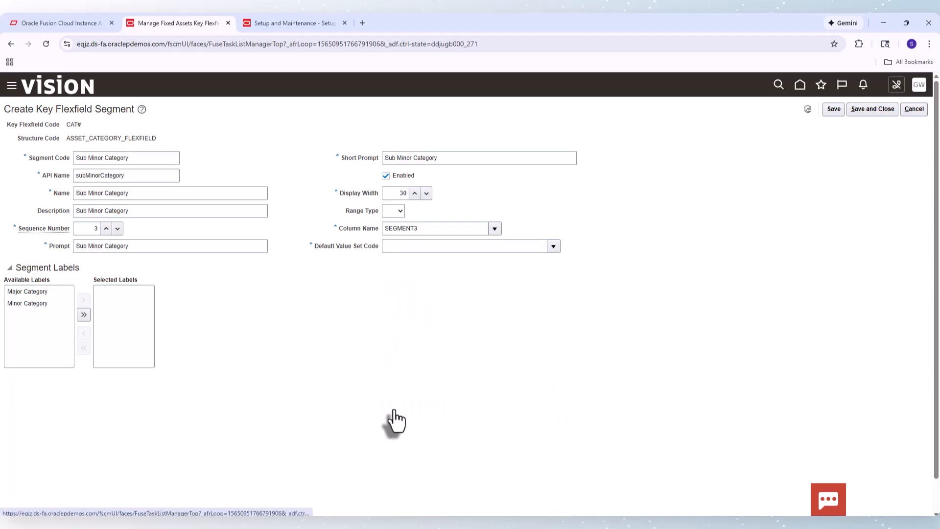
{"action": "left_click", "coordinate": [268, 248]}
{"action": "key", "text": "ctrl+v"}
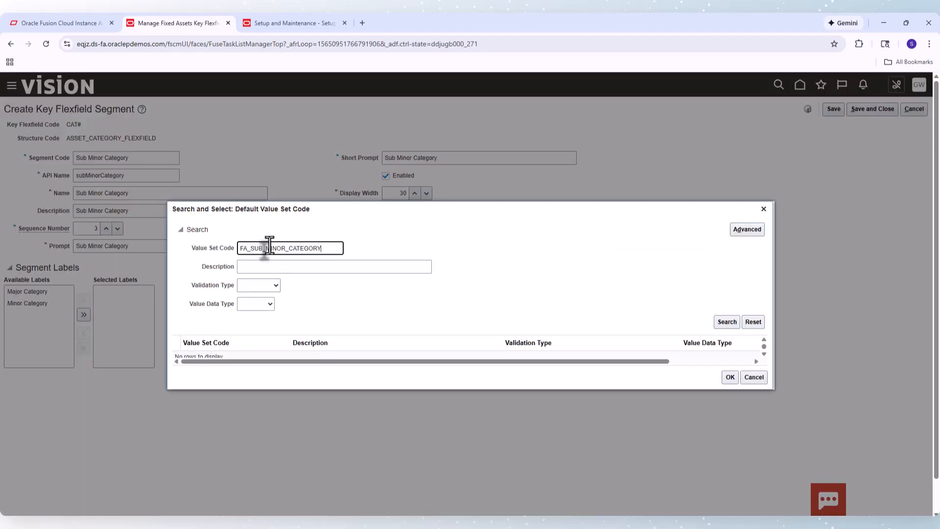
{"action": "key", "text": "Return"}
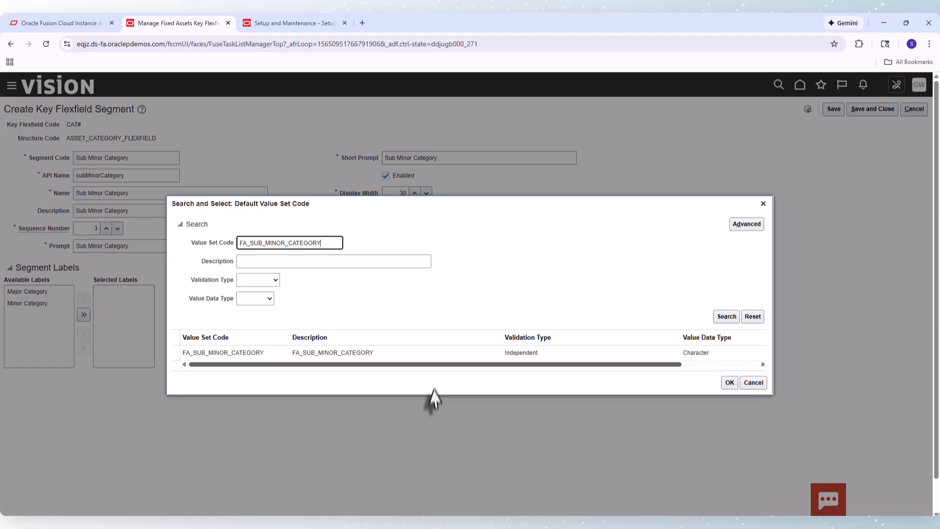
{"action": "left_click", "coordinate": [390, 352]}
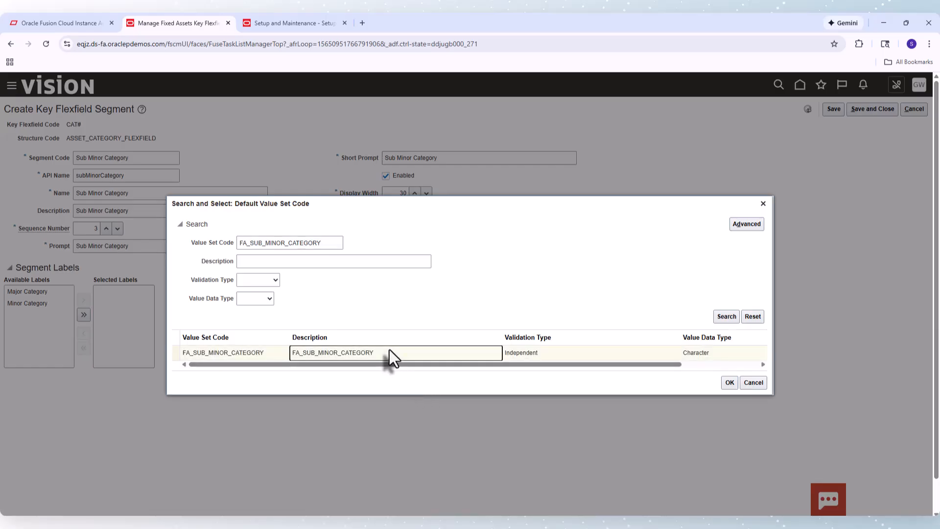
{"action": "left_click", "coordinate": [730, 384]}
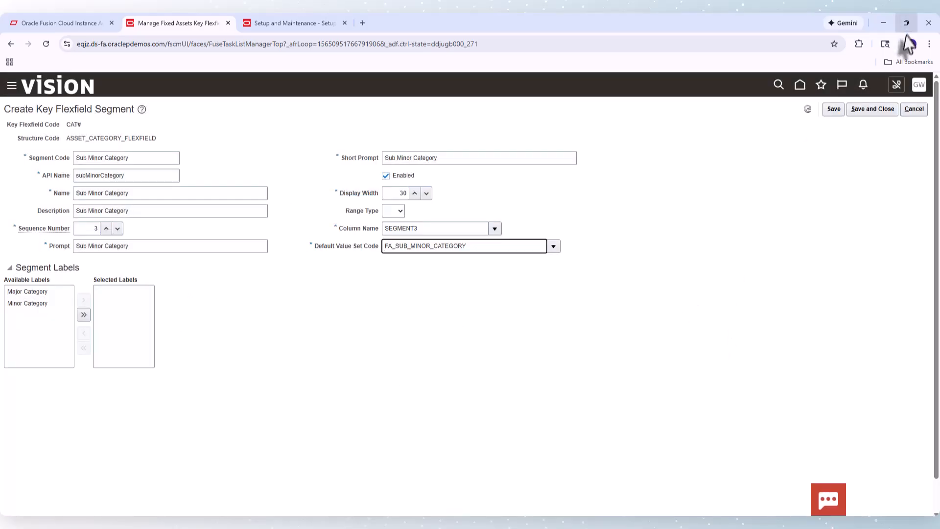
Save and close the new segment and the ASSET_CATEGORY_FLEXFIELD structure, then finish with the structures page
{"action": "left_click", "coordinate": [868, 110]}
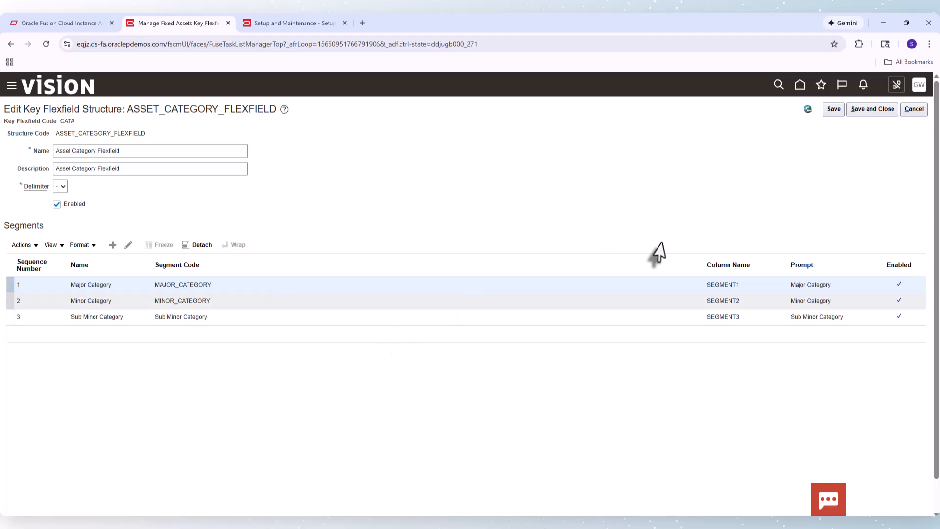
{"action": "left_click", "coordinate": [871, 109]}
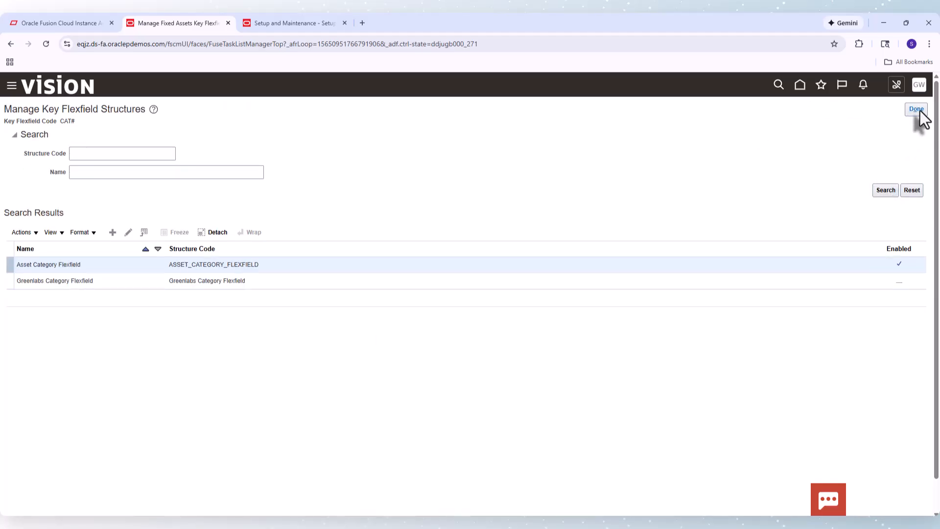
{"action": "left_click", "coordinate": [920, 110]}
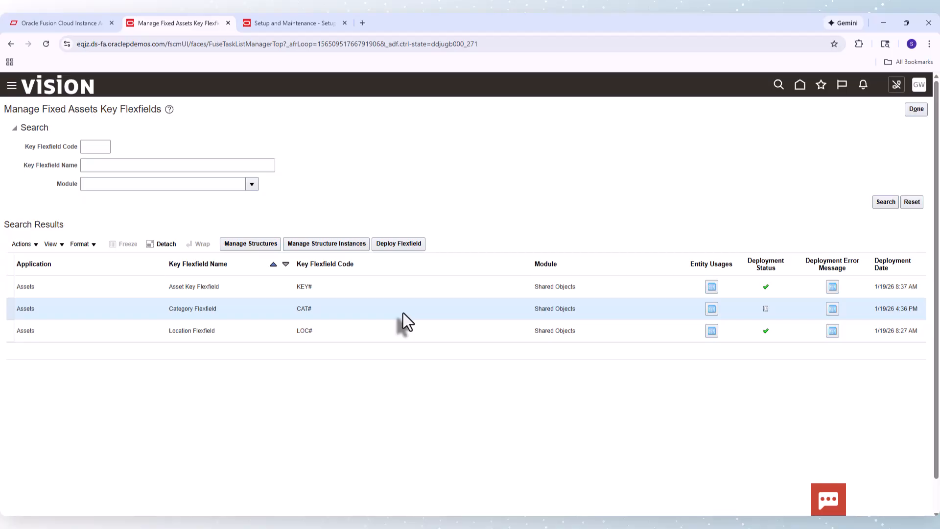
Deploy the Category Flexfield and acknowledge the deployment confirmation
{"action": "left_click", "coordinate": [395, 245]}
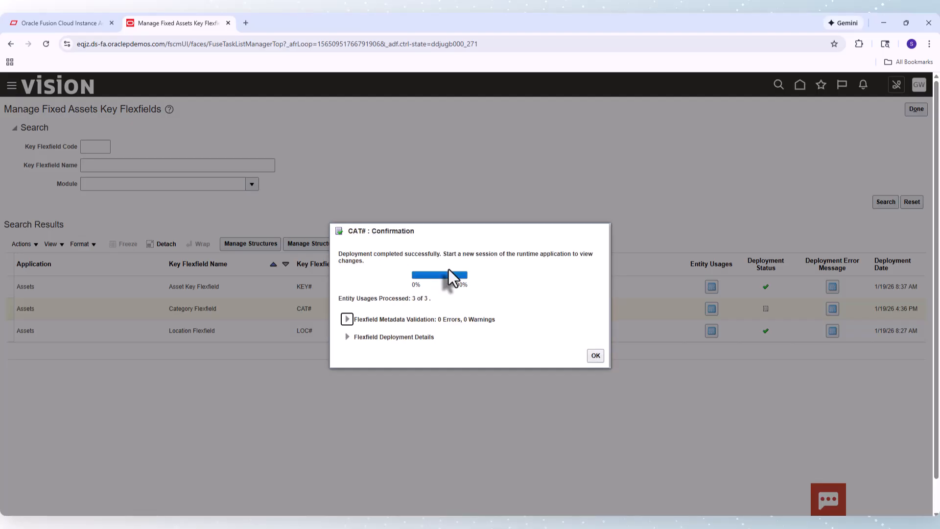
{"action": "left_click", "coordinate": [596, 356]}
{"action": "left_click", "coordinate": [595, 357]}
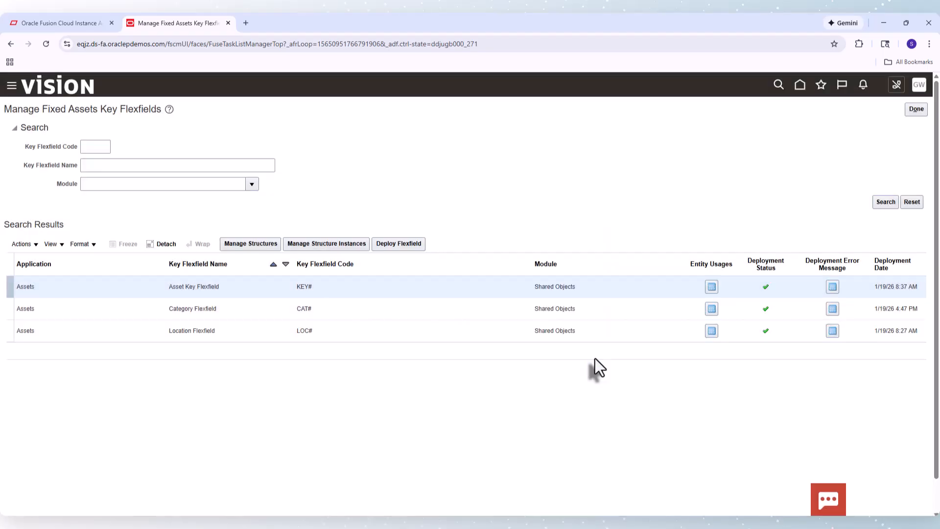
Sign out and sign back in to start a new session
{"action": "left_click", "coordinate": [921, 87]}
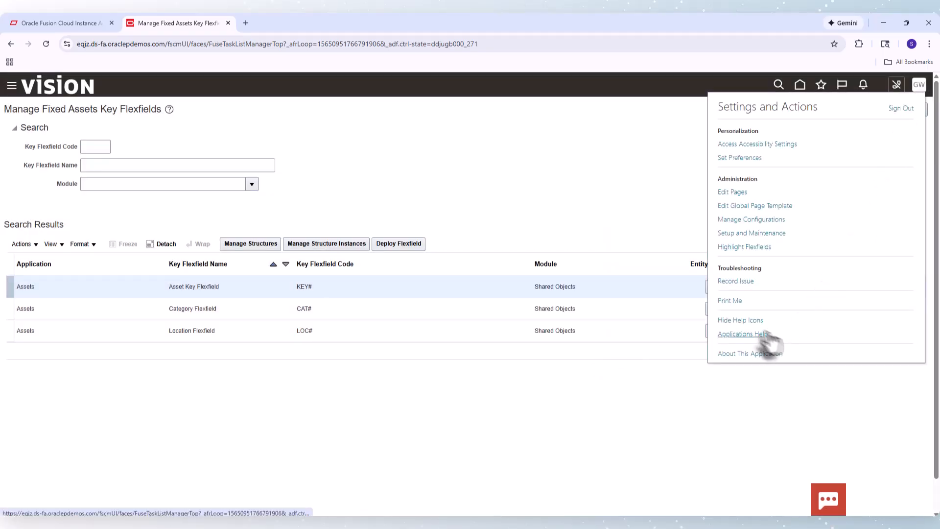
{"action": "left_click", "coordinate": [907, 109]}
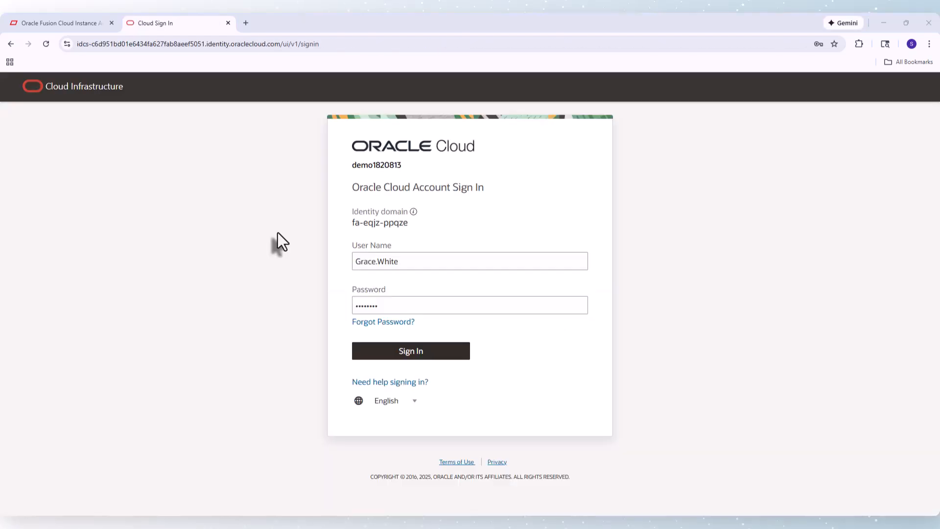
{"action": "left_click", "coordinate": [410, 353]}
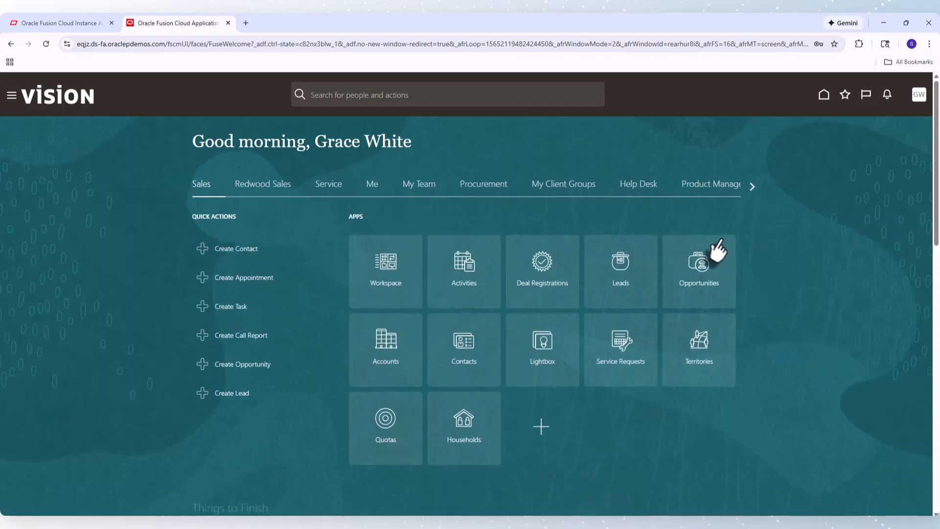
Open the Assets work area from the Fixed Assets group and start adding a new asset
{"action": "left_click", "coordinate": [752, 187]}
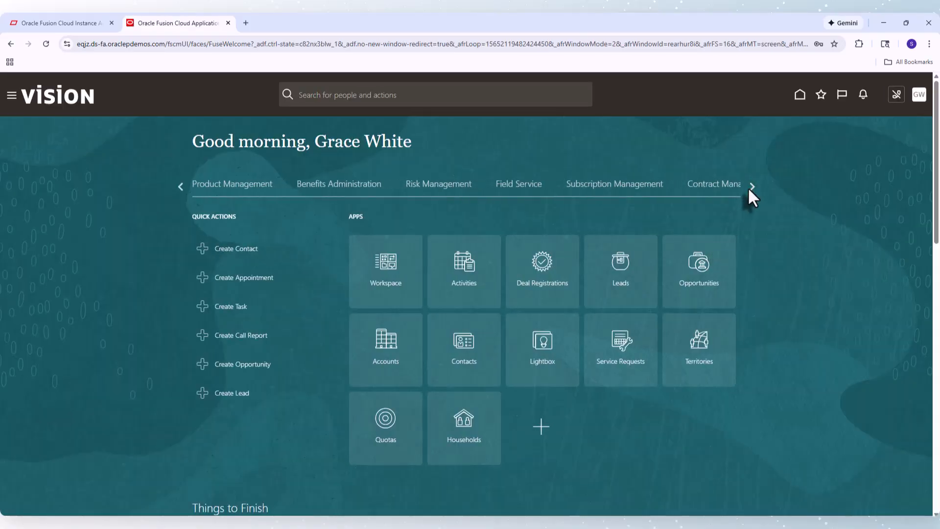
{"action": "left_click", "coordinate": [752, 187]}
{"action": "left_click", "coordinate": [750, 187]}
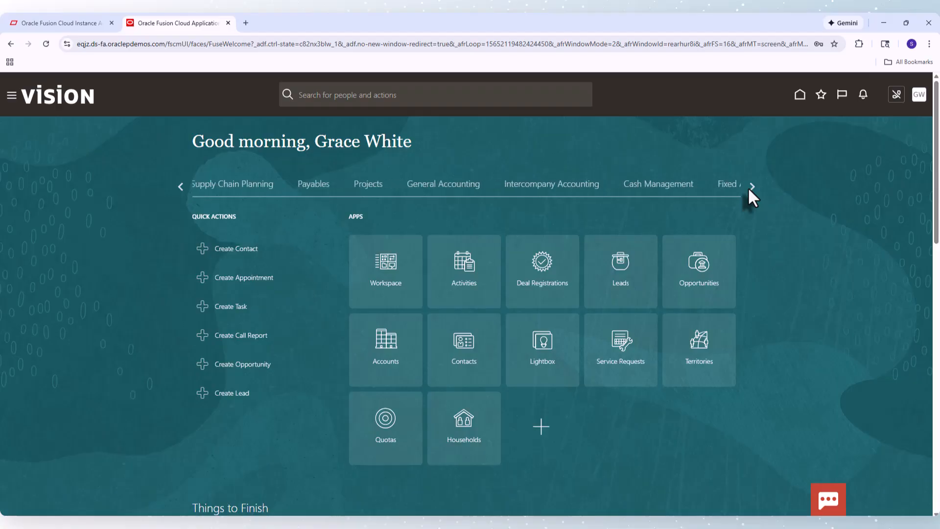
{"action": "left_click", "coordinate": [732, 192]}
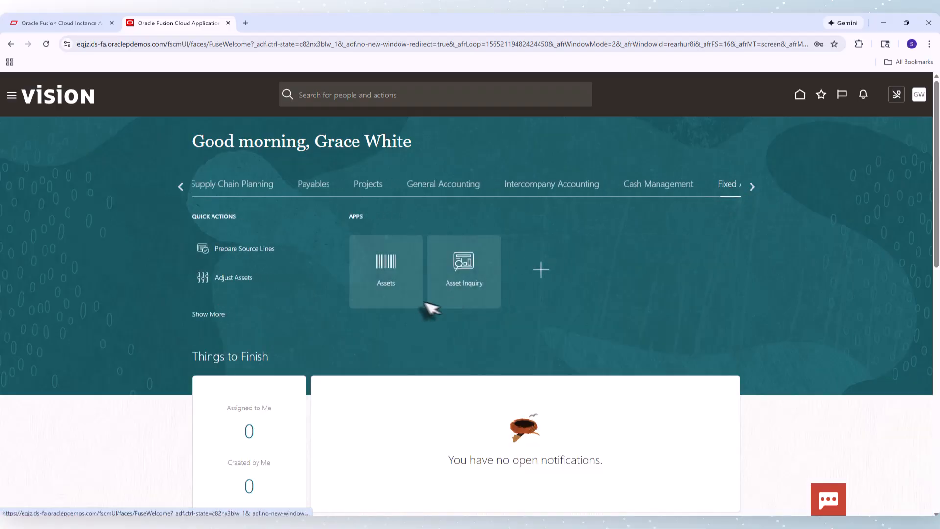
{"action": "left_click", "coordinate": [395, 276]}
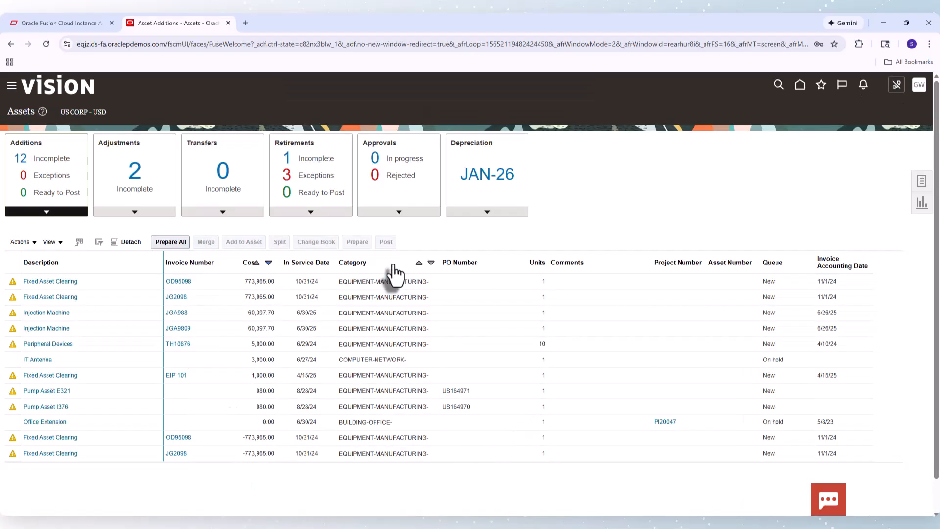
{"action": "left_click", "coordinate": [922, 185]}
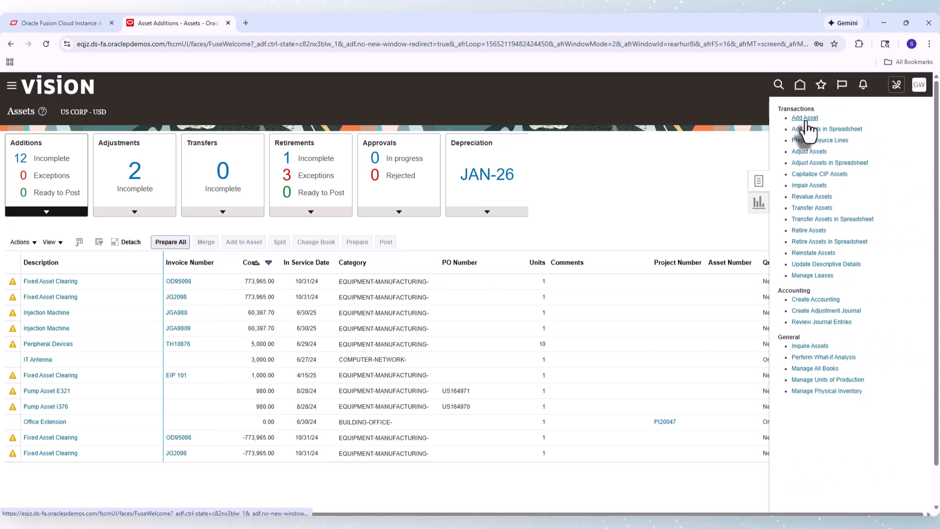
{"action": "left_click", "coordinate": [805, 121]}
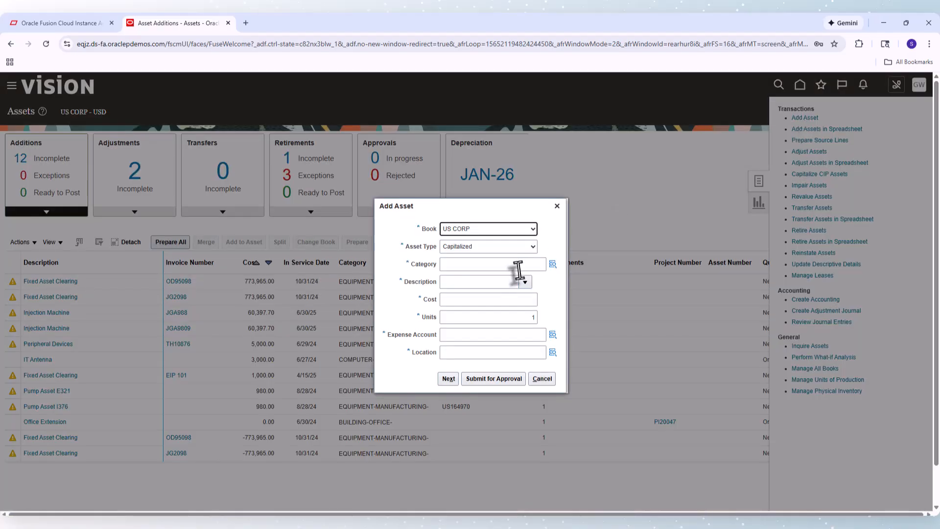
Open the asset's category selector, check the Sub Minor Category list, and set Major Category to VEHICLE
{"action": "left_click", "coordinate": [553, 265]}
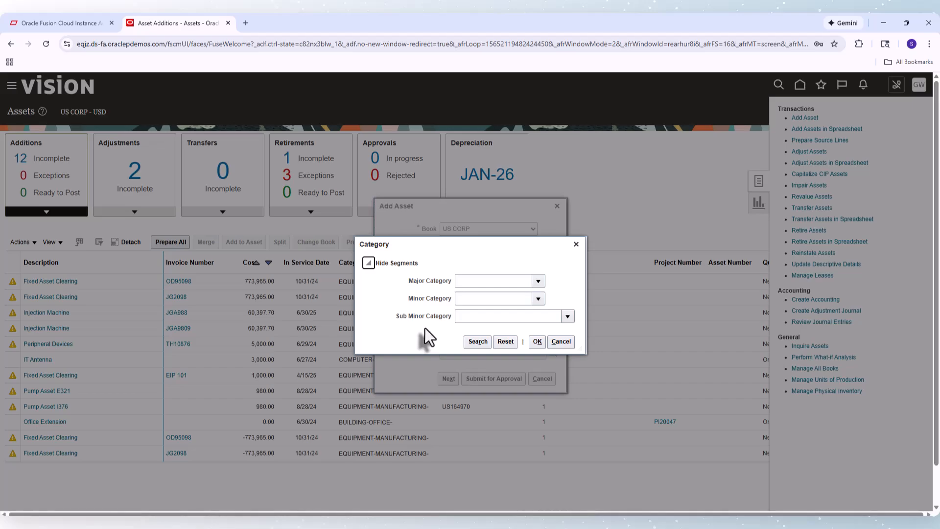
{"action": "left_click", "coordinate": [568, 316]}
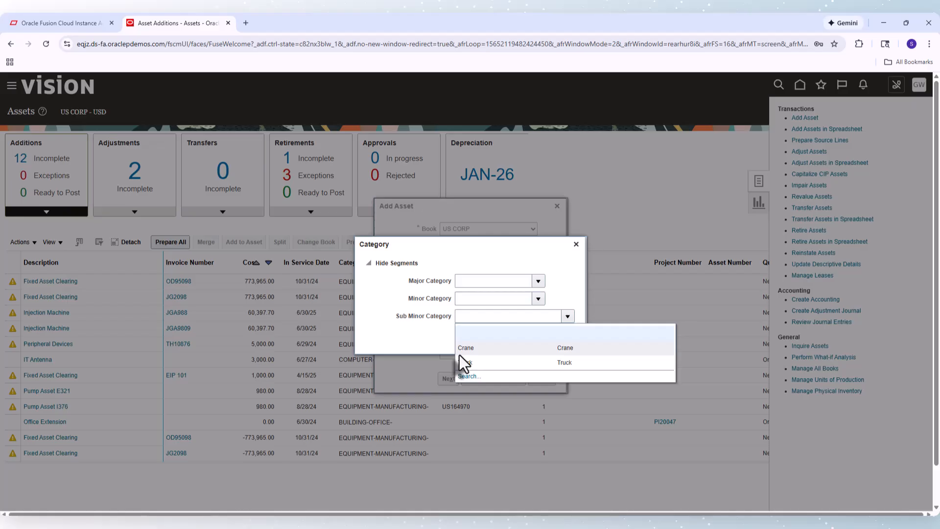
{"action": "left_click", "coordinate": [422, 339]}
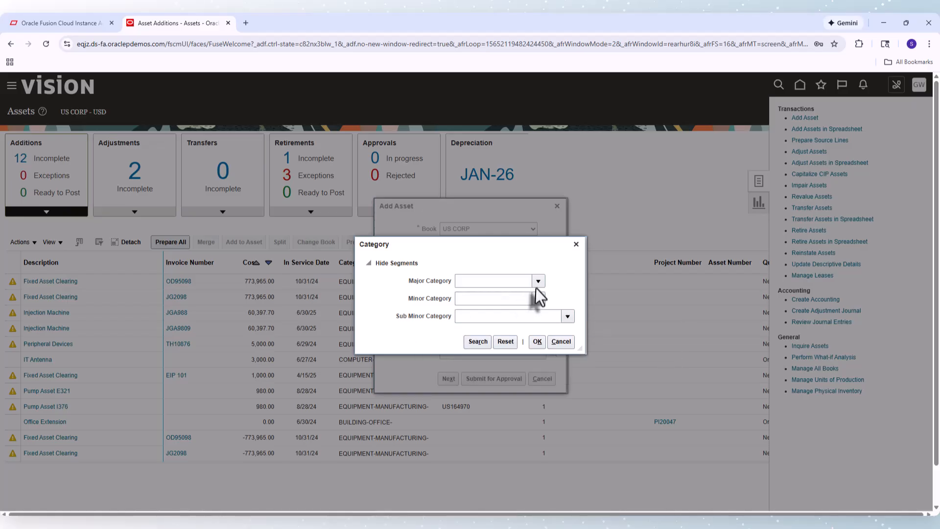
{"action": "left_click", "coordinate": [510, 281]}
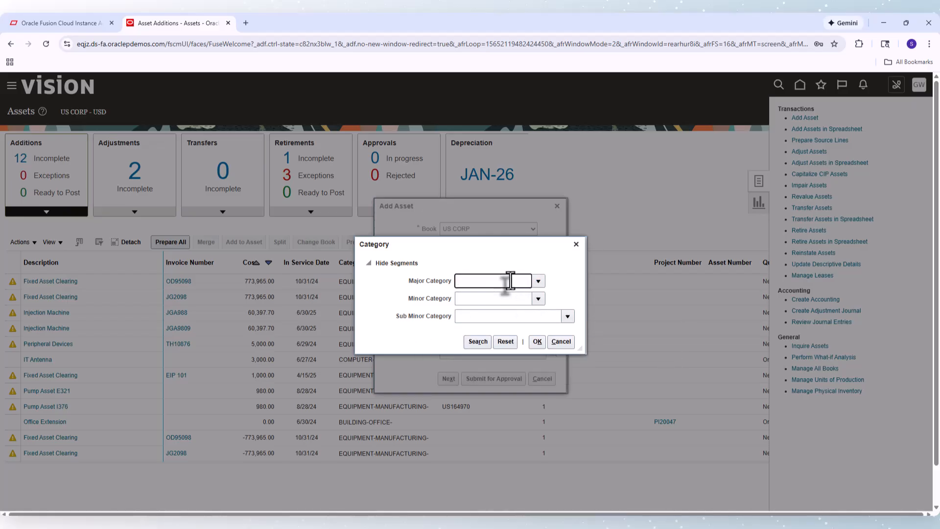
{"action": "type", "text": "vE"}
{"action": "left_click", "coordinate": [485, 295]}
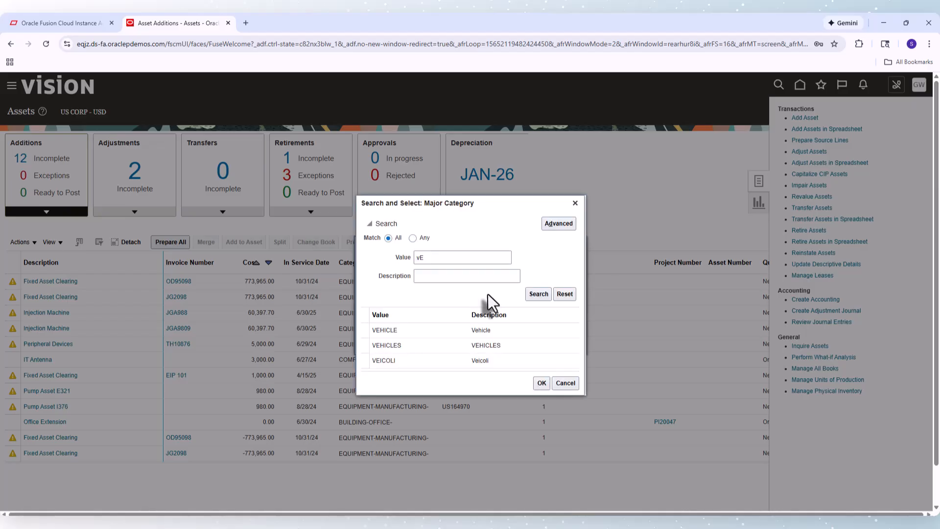
{"action": "left_click", "coordinate": [414, 331]}
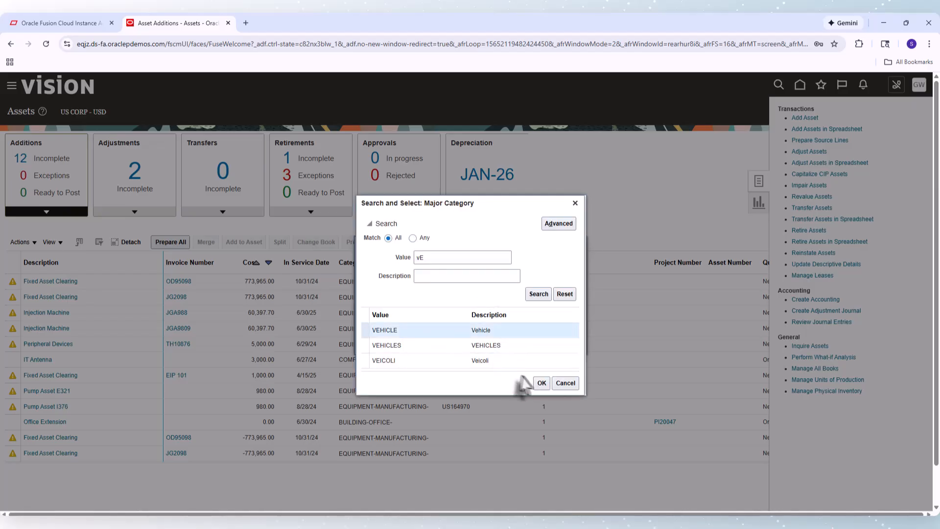
{"action": "left_click", "coordinate": [542, 383]}
Set Minor Category to HEAVY and Sub Minor Category to Truck, then confirm the category
{"action": "left_click", "coordinate": [467, 298]}
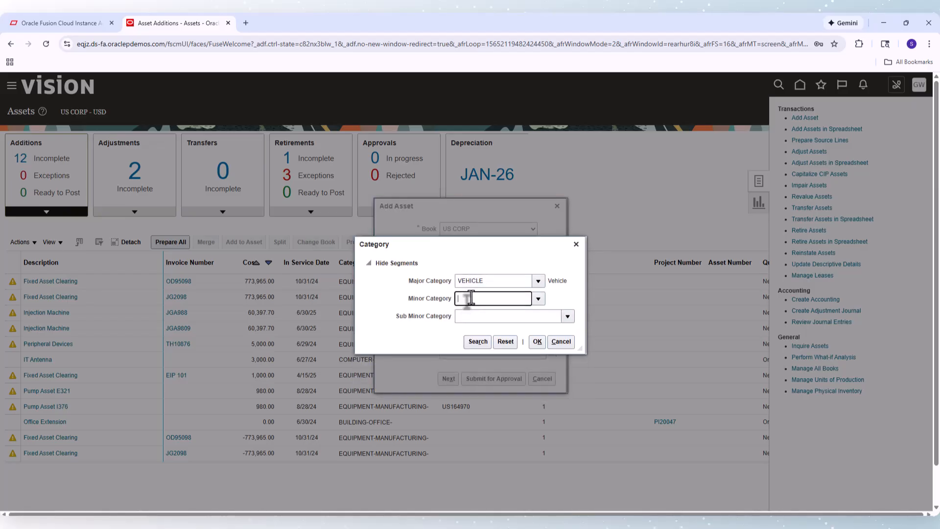
{"action": "type", "text": "hE"}
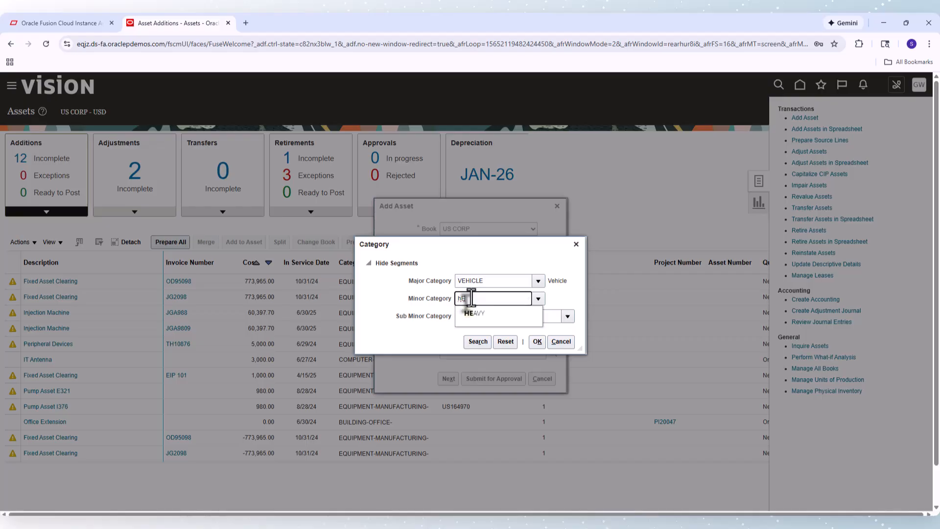
{"action": "left_click", "coordinate": [471, 314]}
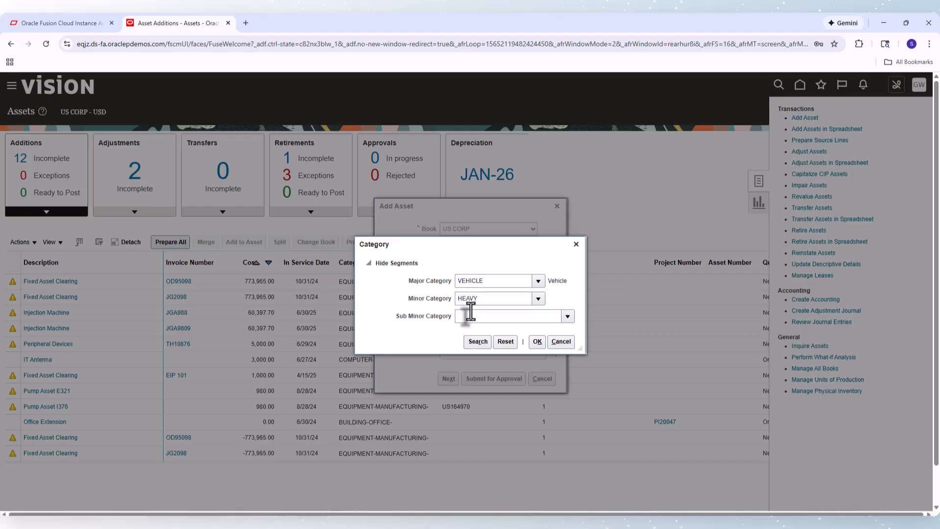
{"action": "left_click", "coordinate": [460, 319]}
{"action": "type", "text": "t"}
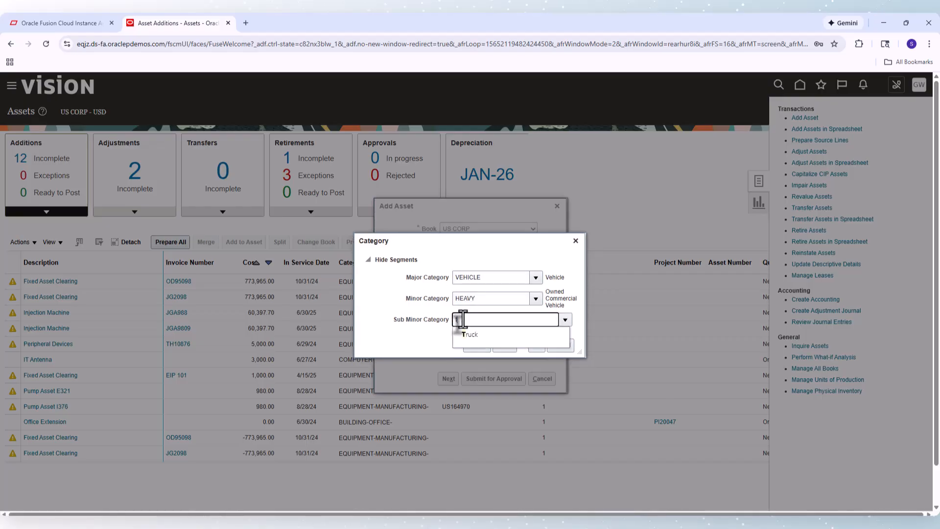
{"action": "type", "text": "R"}
{"action": "left_click", "coordinate": [473, 335]}
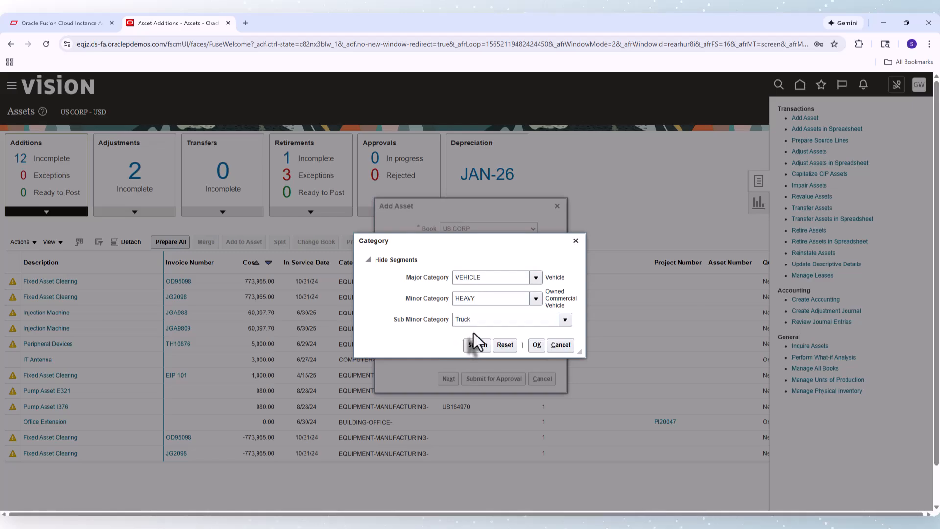
{"action": "left_click", "coordinate": [536, 345]}
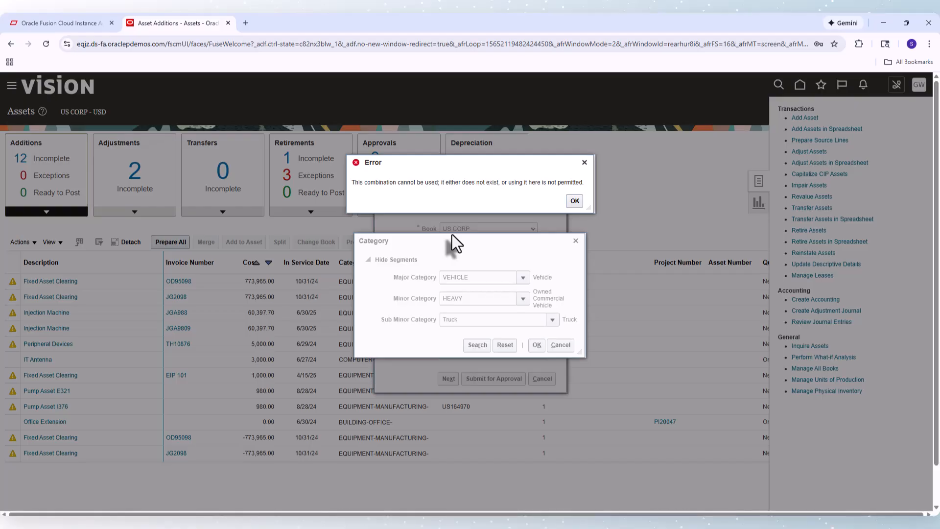
Duplicate the current Assets page into a new browser tab by reusing its address
{"action": "left_click", "coordinate": [280, 44]}
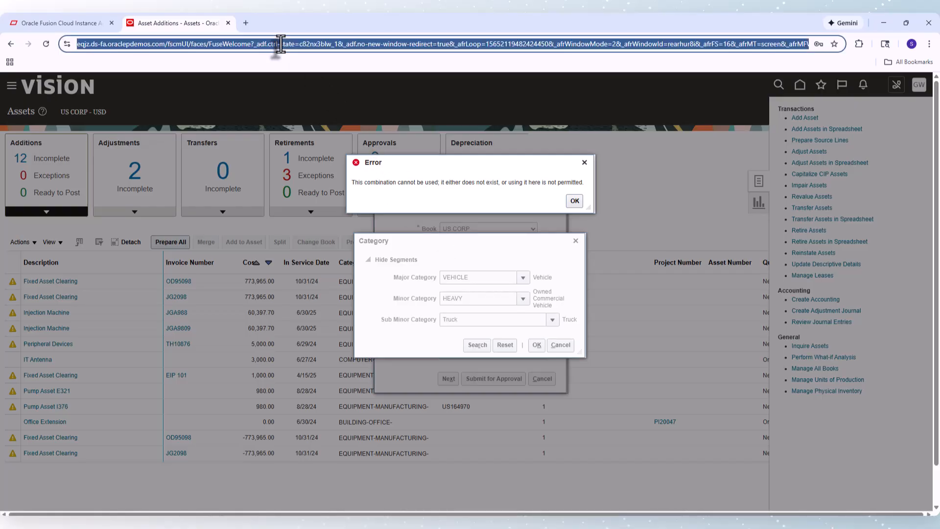
{"action": "key", "text": "ctrl+c"}
{"action": "left_click", "coordinate": [246, 23]}
{"action": "key", "text": "ctrl+v"}
{"action": "key", "text": "Return"}
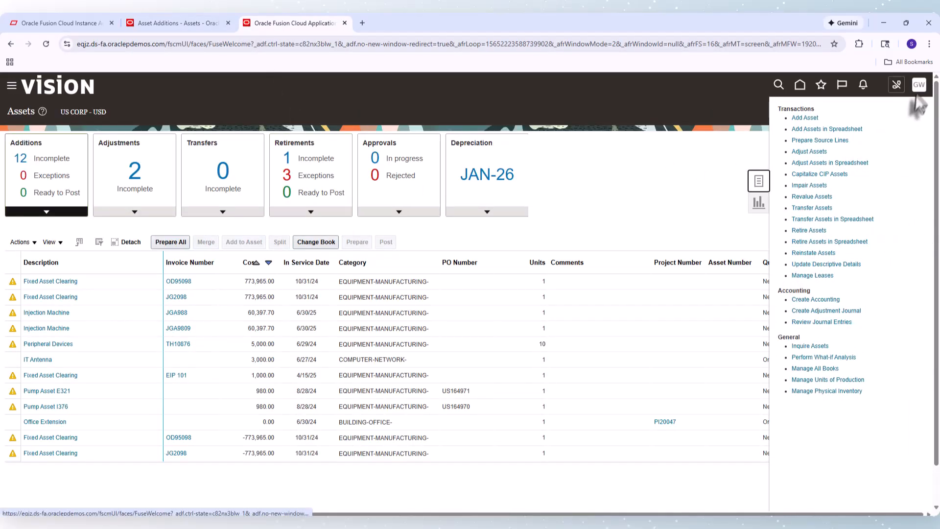
Open Setup and Maintenance and launch the Manage Asset Categories task in the Fixed Assets functional area
{"action": "left_click", "coordinate": [920, 86]}
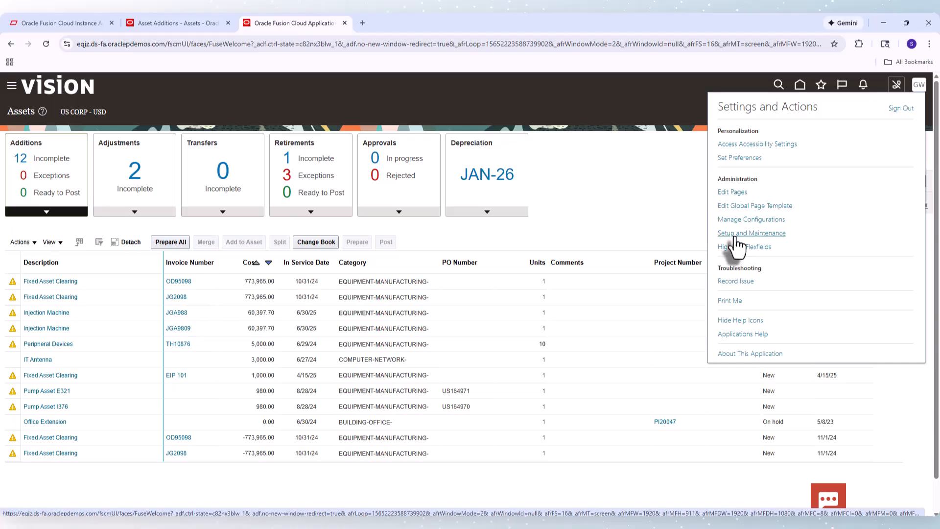
{"action": "left_click", "coordinate": [736, 234]}
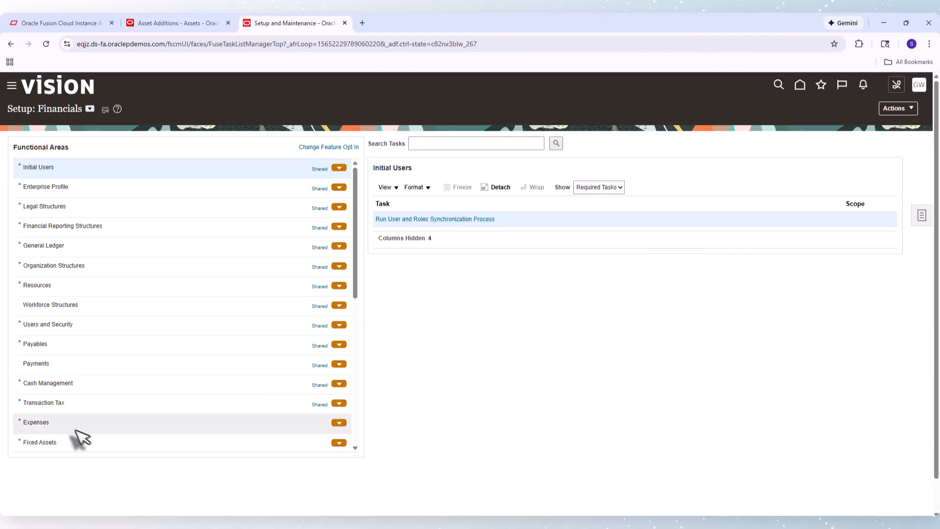
{"action": "left_click", "coordinate": [46, 443]}
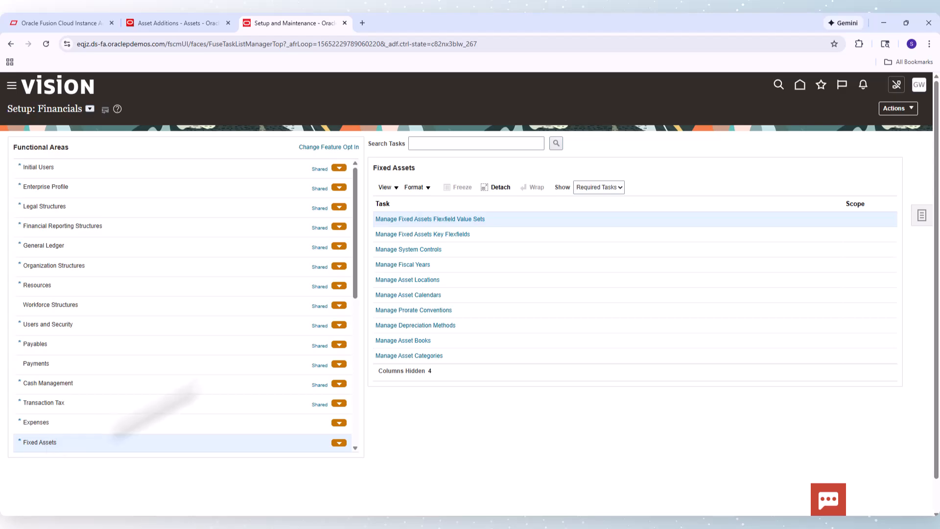
{"action": "left_click", "coordinate": [416, 358]}
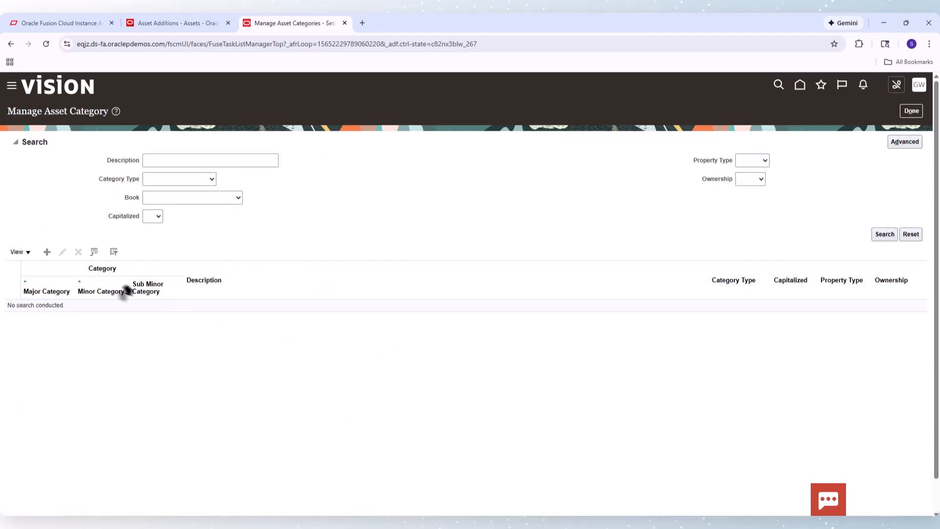
Create a new asset category with Major Category VEHICLE, Minor Category HEAVY and Sub Minor Category Truck
{"action": "left_click", "coordinate": [48, 252]}
{"action": "left_click", "coordinate": [181, 144]}
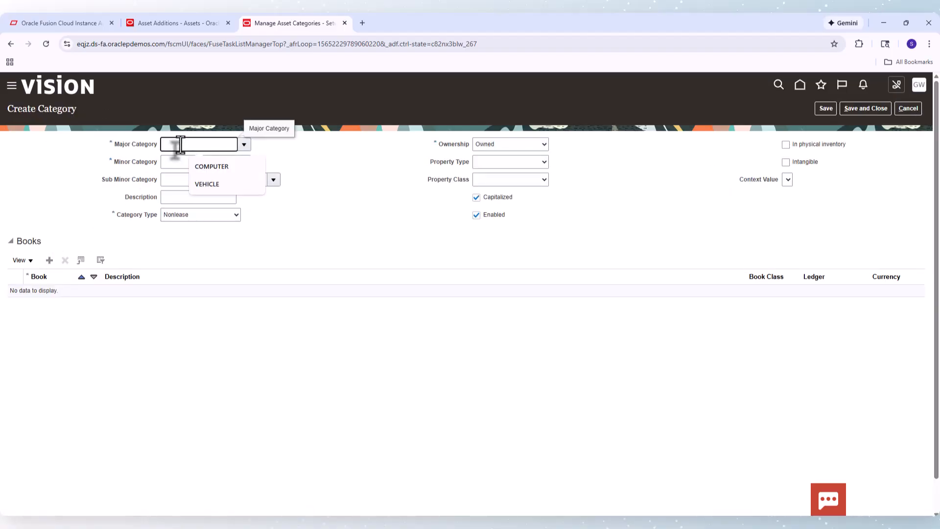
{"action": "left_click", "coordinate": [204, 183]}
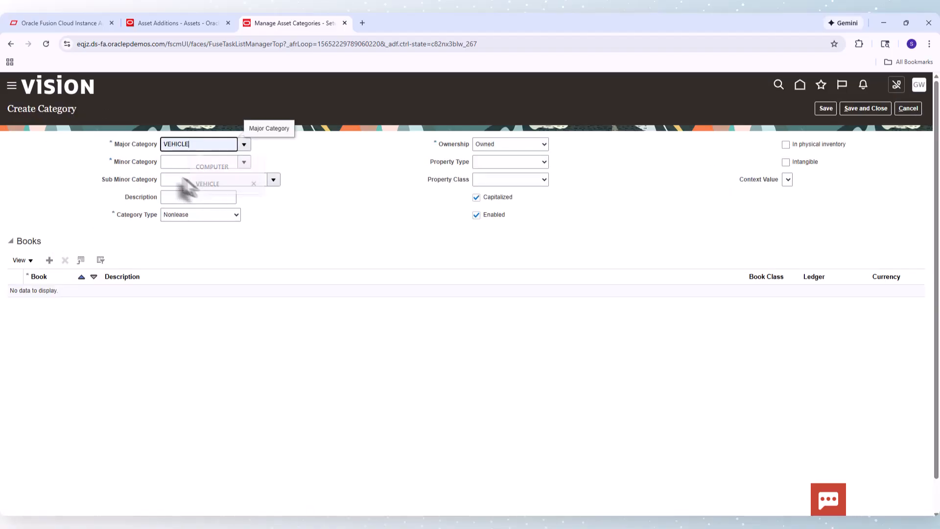
{"action": "left_click", "coordinate": [176, 161]}
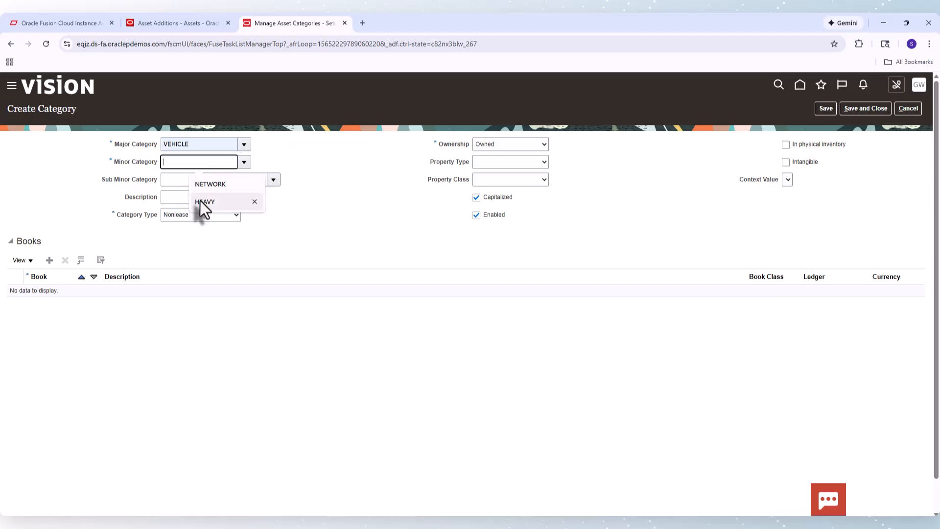
{"action": "left_click", "coordinate": [200, 201]}
{"action": "left_click", "coordinate": [177, 183]}
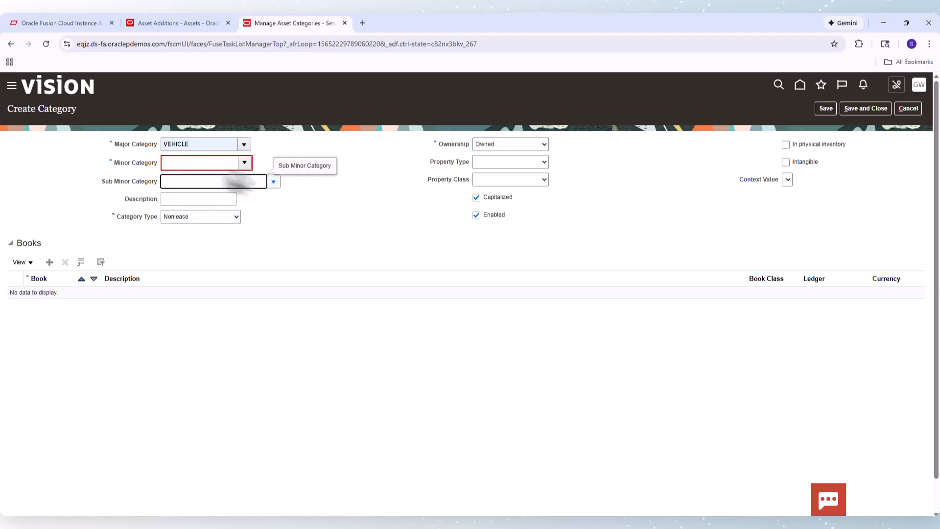
{"action": "left_click", "coordinate": [207, 164]}
{"action": "left_click", "coordinate": [213, 201]}
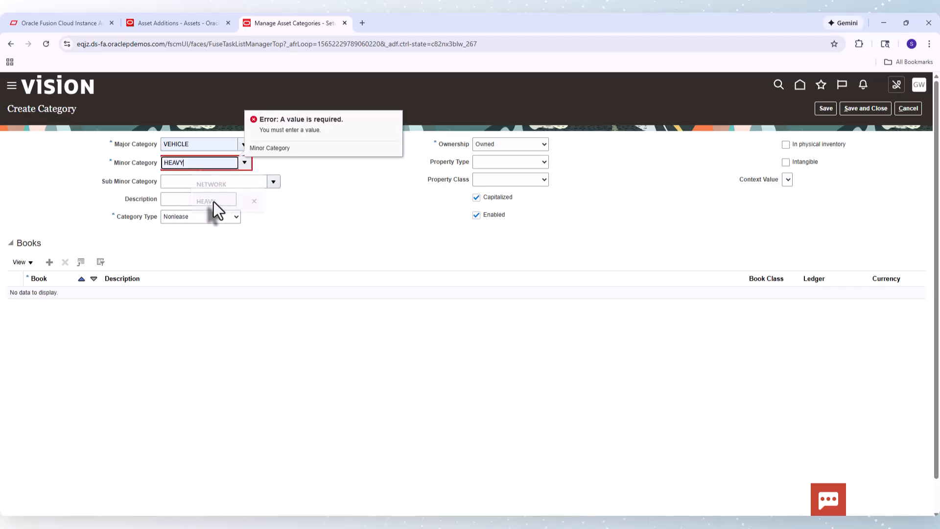
{"action": "left_click", "coordinate": [266, 177]}
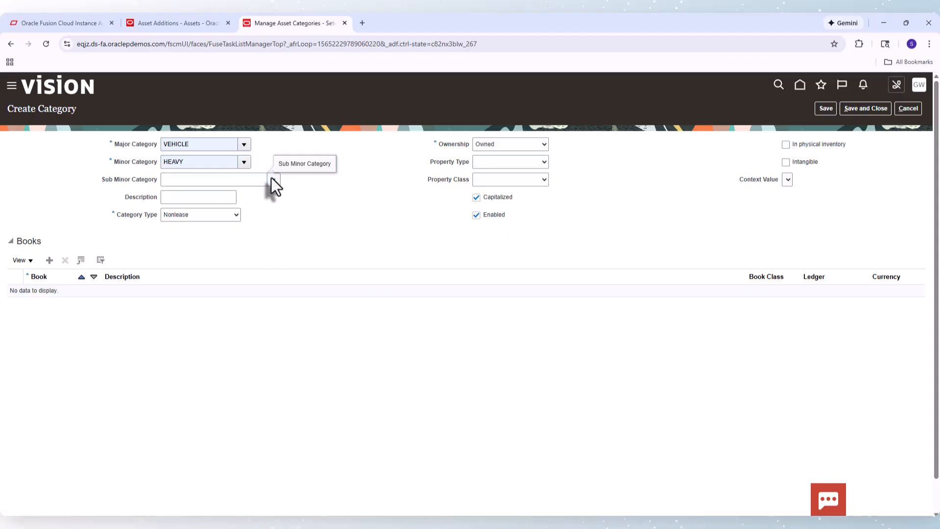
{"action": "left_click", "coordinate": [272, 179]}
{"action": "left_click", "coordinate": [188, 226]}
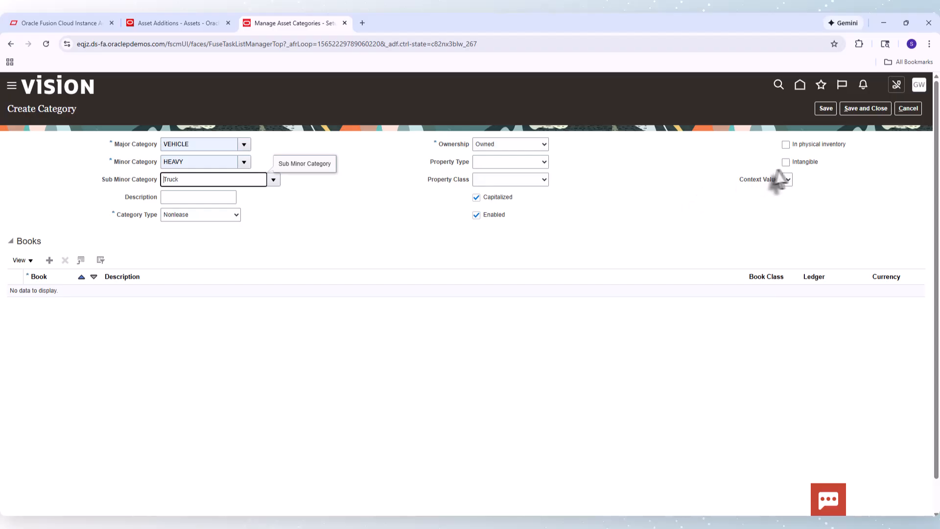
Mark the category as in physical inventory and add the US CORP book to it
{"action": "left_click", "coordinate": [786, 145]}
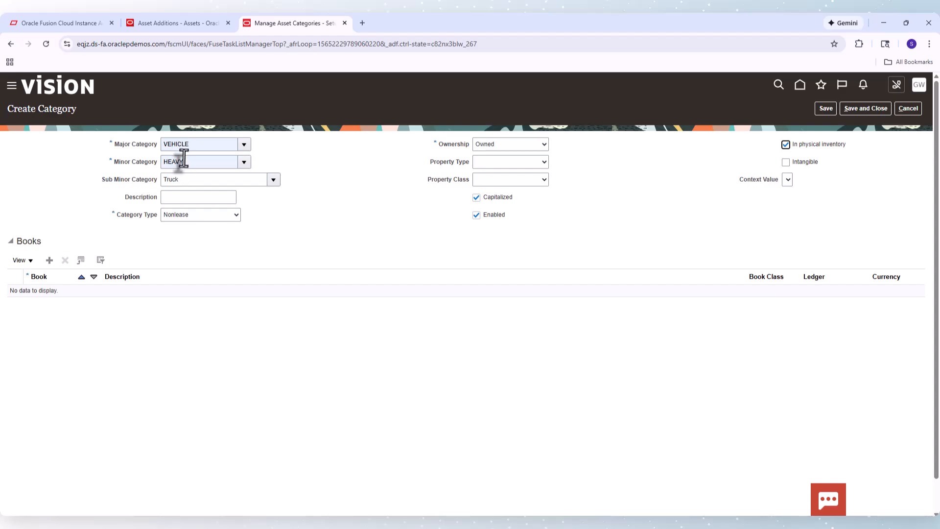
{"action": "left_click", "coordinate": [181, 180]}
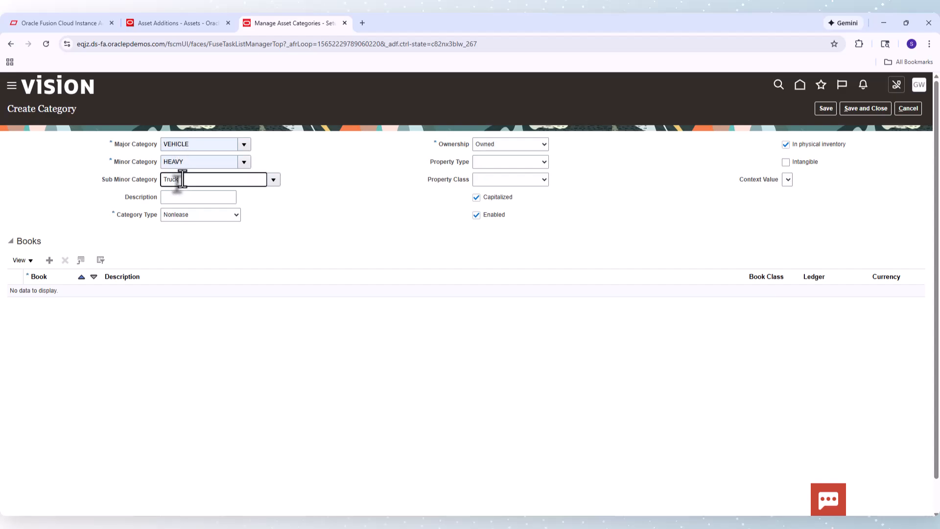
{"action": "left_click", "coordinate": [45, 263]}
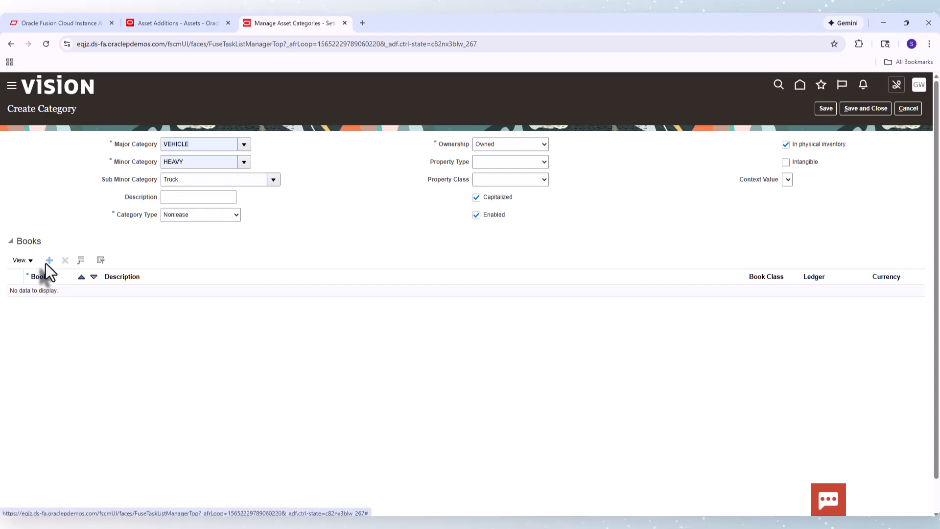
{"action": "left_click", "coordinate": [46, 262]}
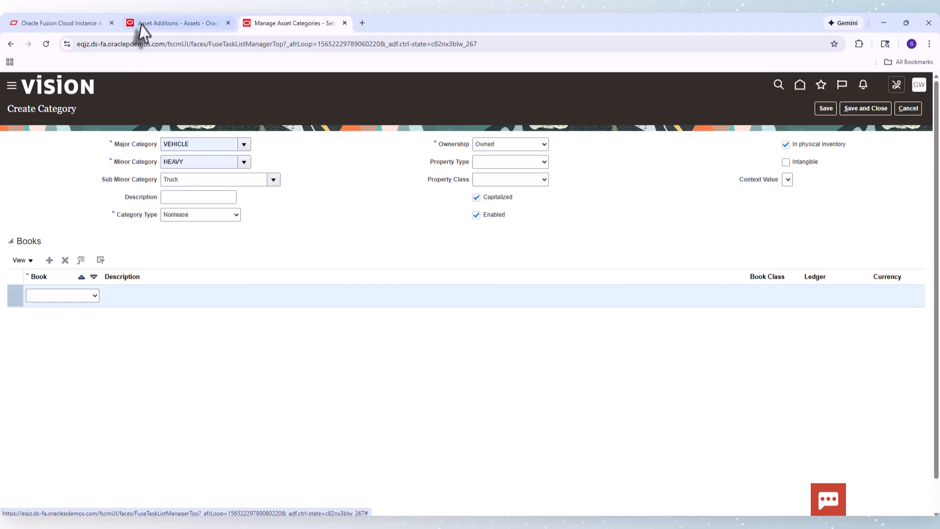
{"action": "left_click", "coordinate": [62, 297]}
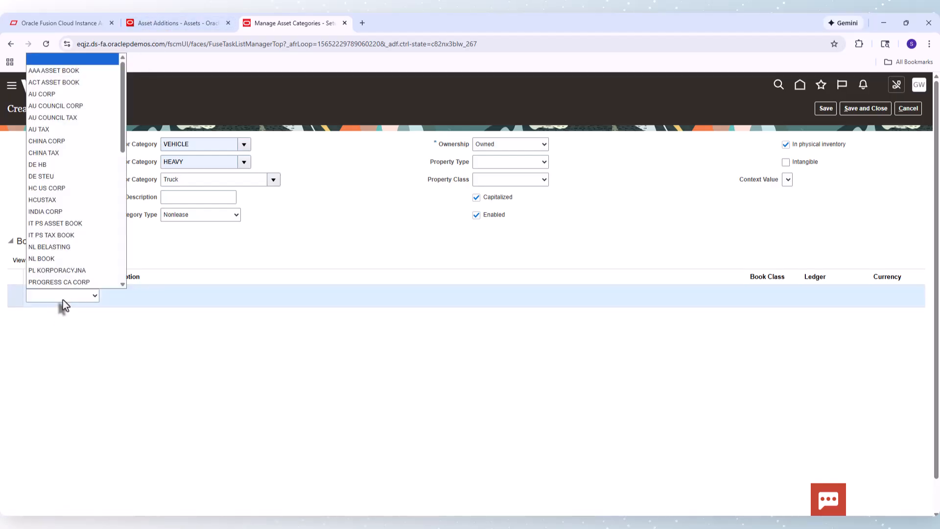
{"action": "scroll", "coordinate": [124, 257], "scroll_direction": "down", "scroll_amount": 8}
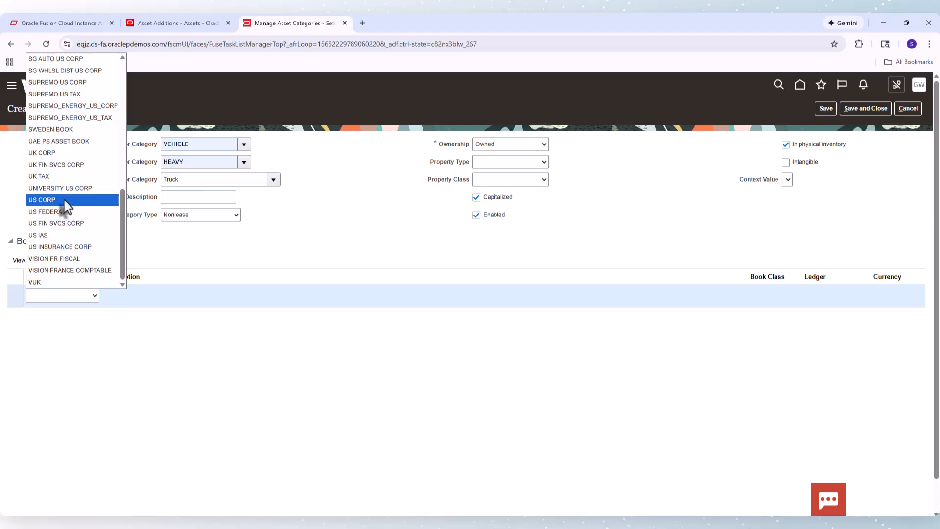
{"action": "left_click", "coordinate": [64, 201]}
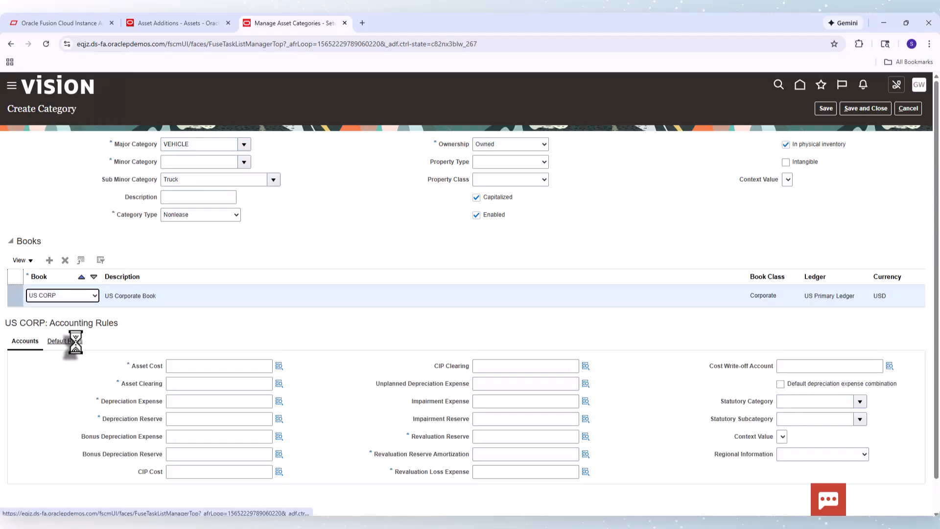
Add a default rule row for the US CORP book on the Default Rules tab
{"action": "scroll", "coordinate": [933, 275], "scroll_direction": "down", "scroll_amount": 2}
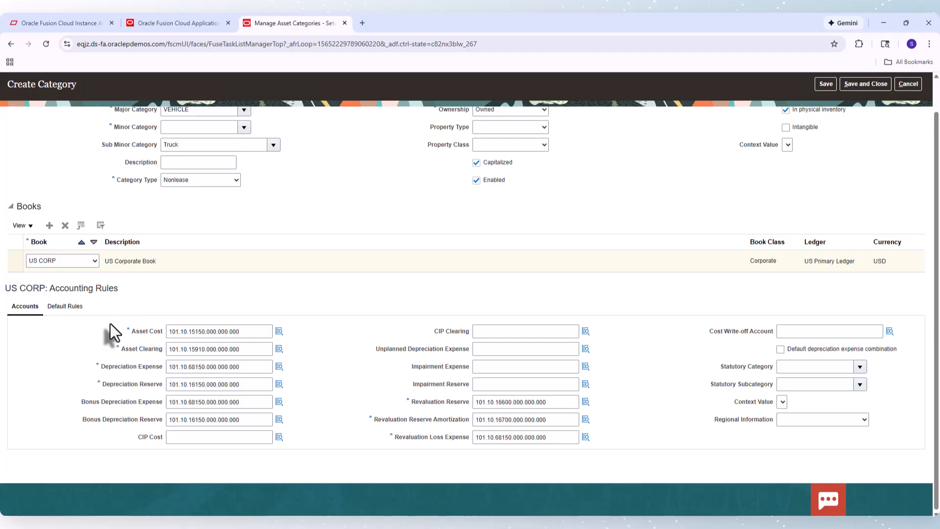
{"action": "left_click", "coordinate": [76, 307]}
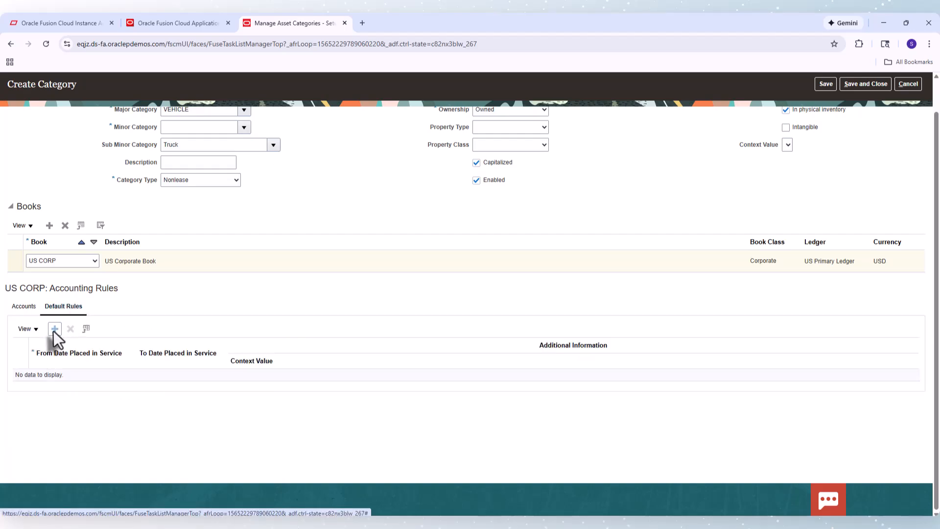
{"action": "left_click", "coordinate": [54, 329]}
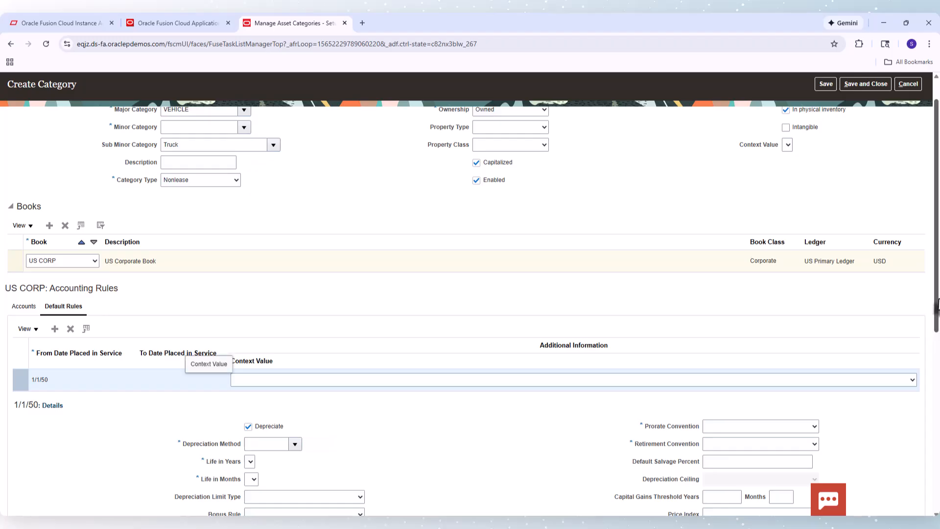
{"action": "scroll", "coordinate": [211, 360], "scroll_direction": "down", "scroll_amount": 3}
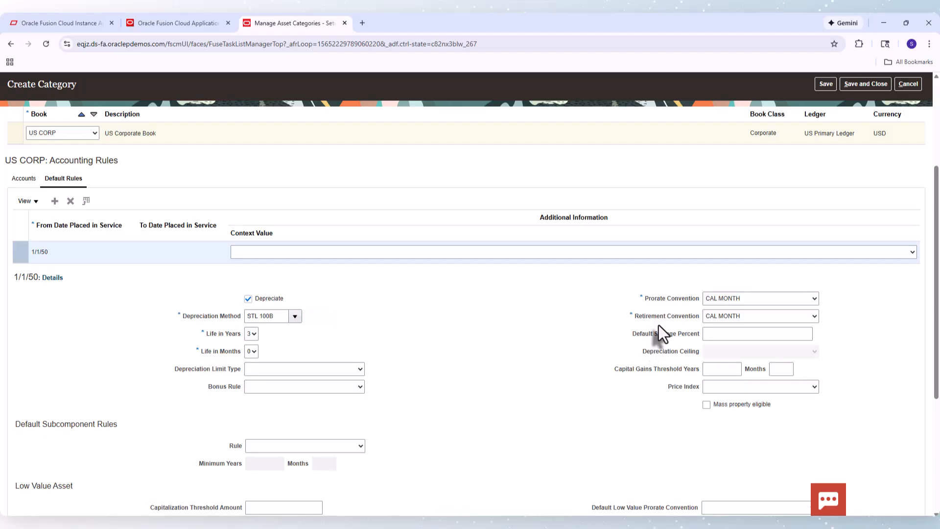
Reselect HEAVY as the Minor Category and save and close the new category
{"action": "left_click_drag", "start_coordinate": [933, 304], "coordinate": [937, 193]}
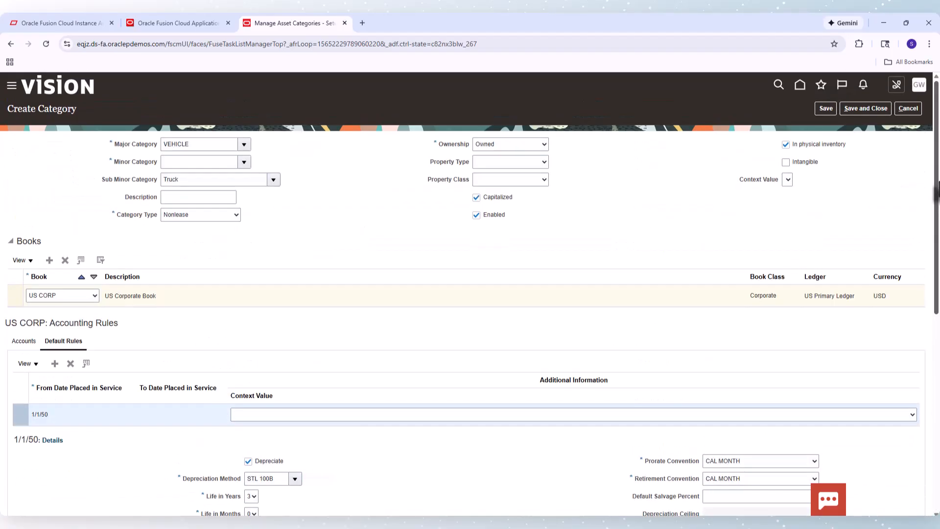
{"action": "left_click", "coordinate": [867, 117]}
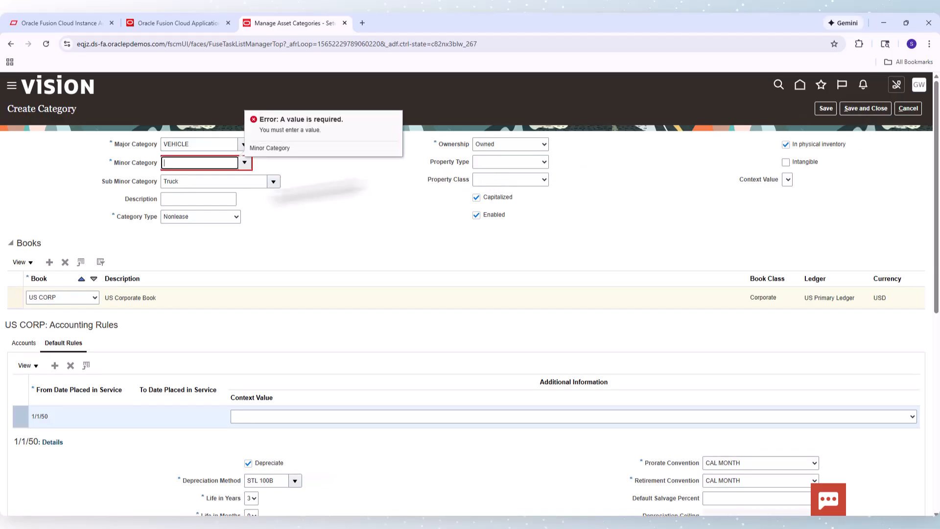
{"action": "left_click", "coordinate": [207, 163]}
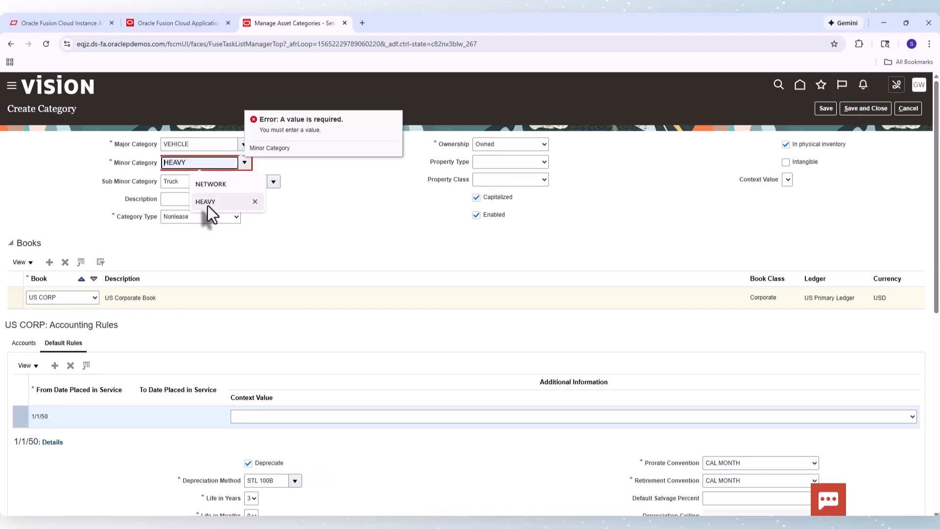
{"action": "left_click", "coordinate": [208, 203]}
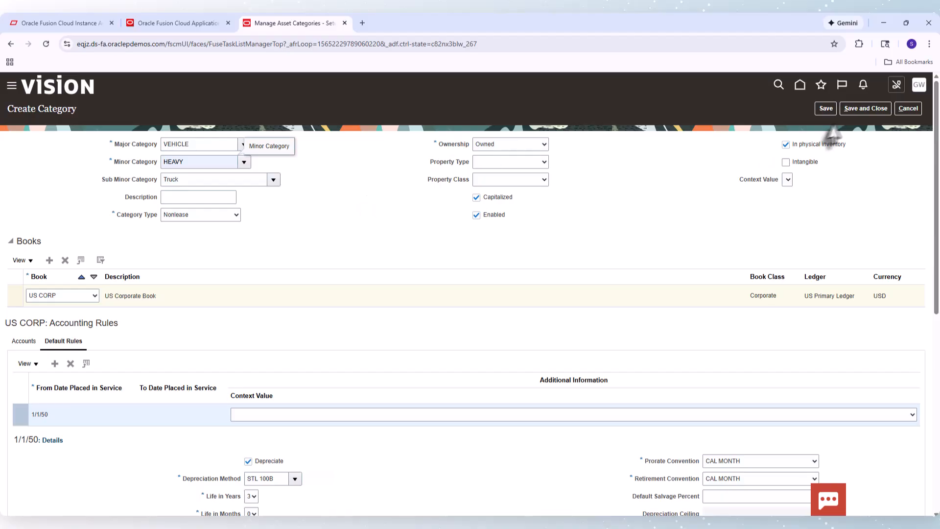
{"action": "left_click", "coordinate": [857, 111]}
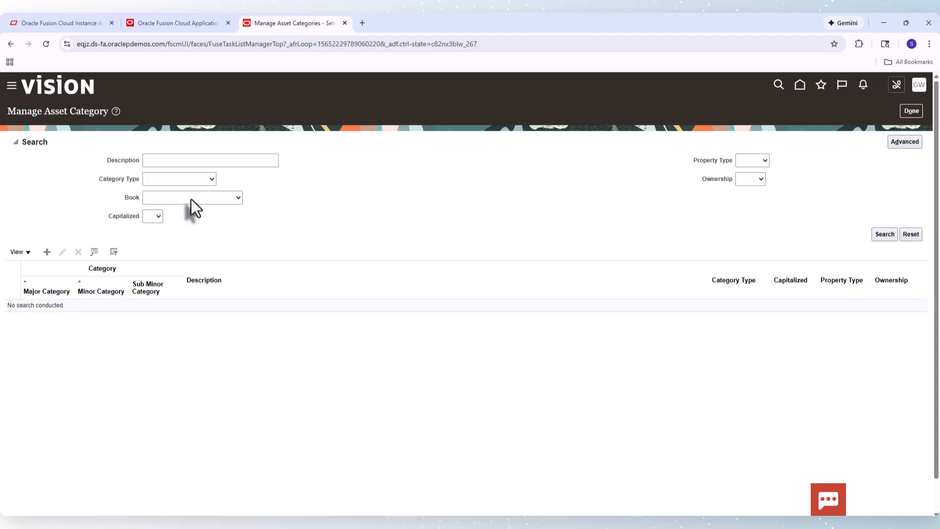
Search asset categories for the US CORP book and scroll through the listed categories
{"action": "left_click", "coordinate": [191, 199]}
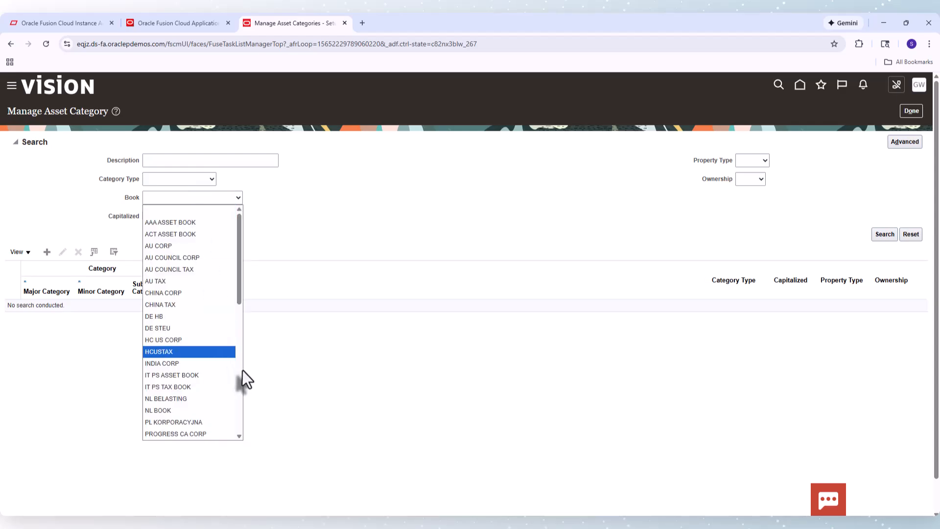
{"action": "scroll", "coordinate": [238, 371], "scroll_direction": "down", "scroll_amount": 10}
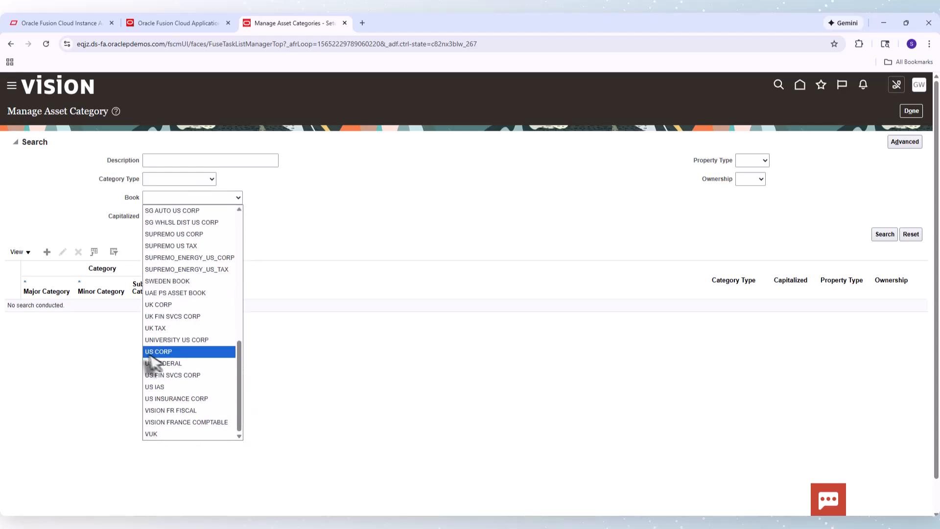
{"action": "left_click", "coordinate": [159, 351]}
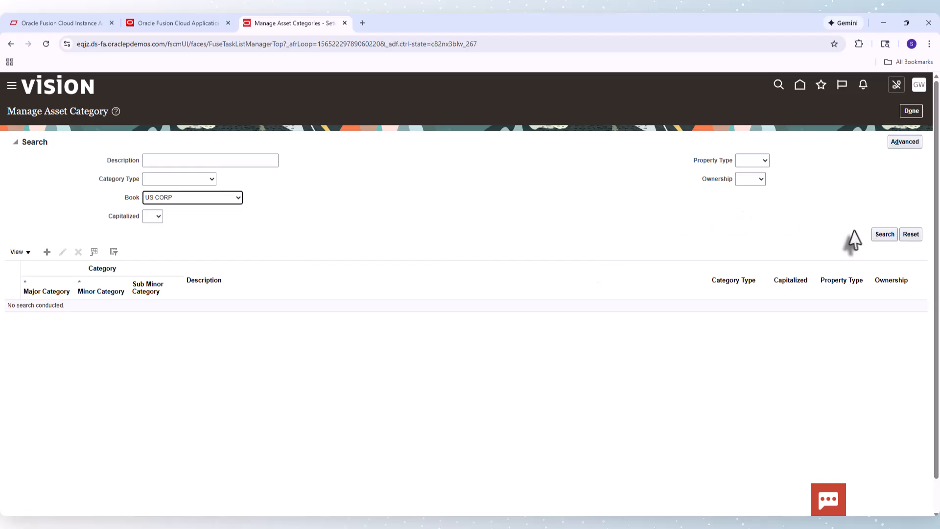
{"action": "left_click", "coordinate": [879, 235]}
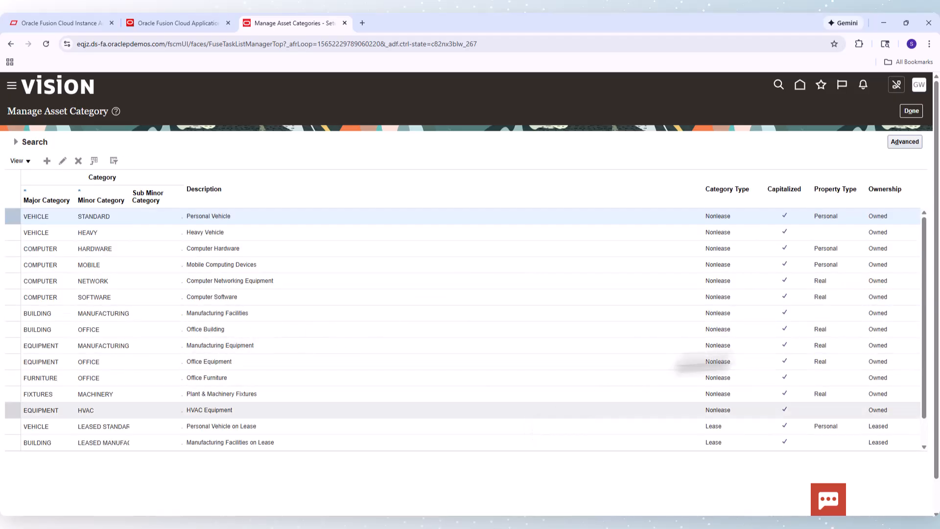
{"action": "left_click", "coordinate": [925, 445]}
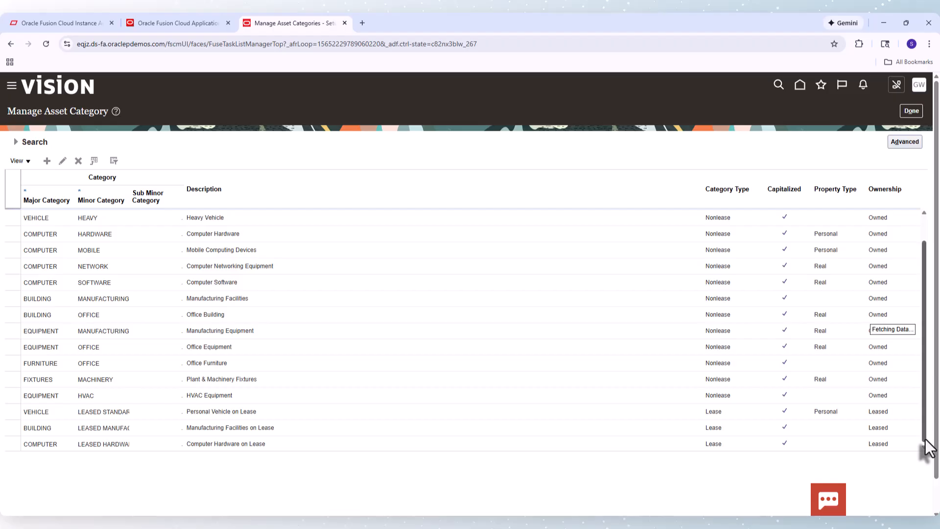
{"action": "left_click", "coordinate": [926, 445]}
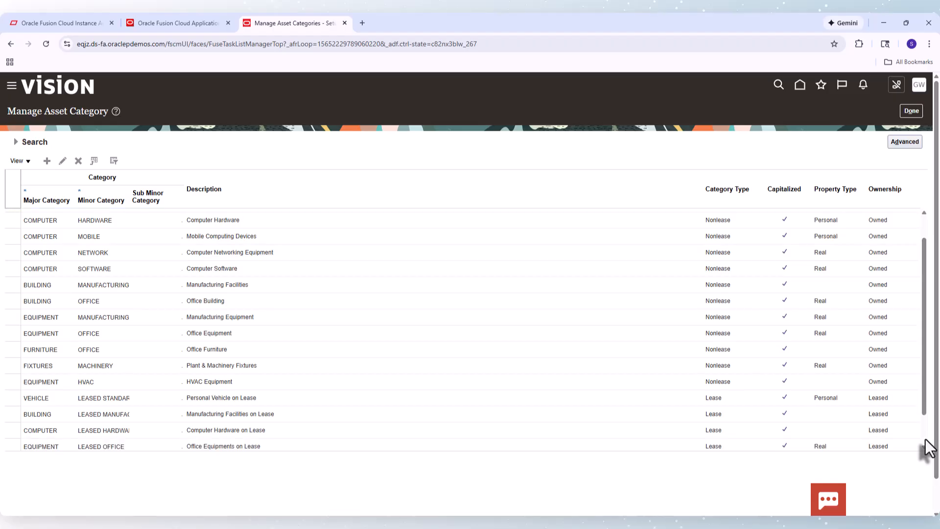
Scroll to the end of the asset categories list
{"action": "left_click", "coordinate": [925, 444]}
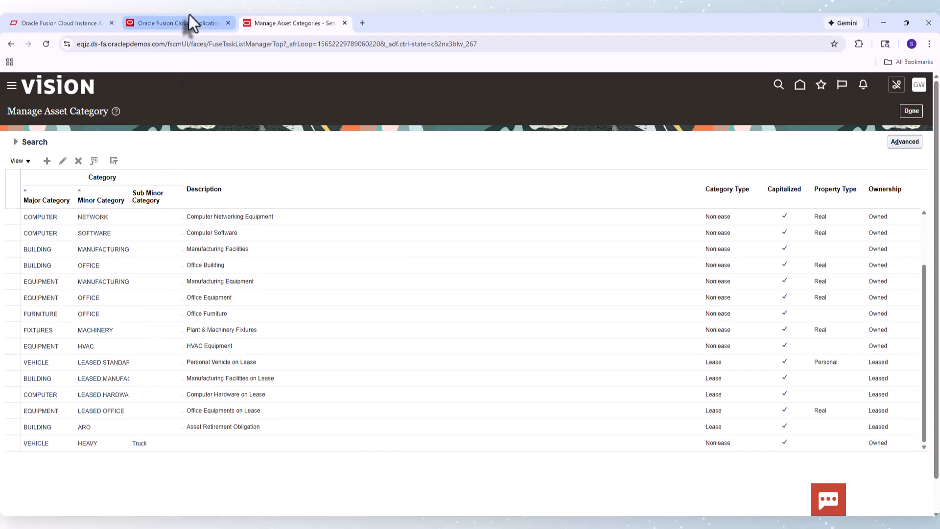
{"action": "left_click", "coordinate": [178, 28]}
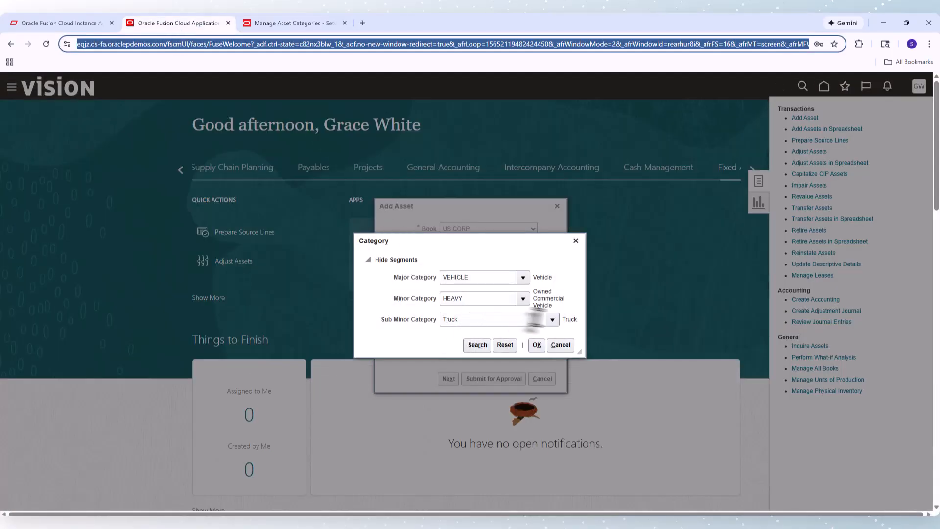
{"action": "left_click", "coordinate": [480, 350]}
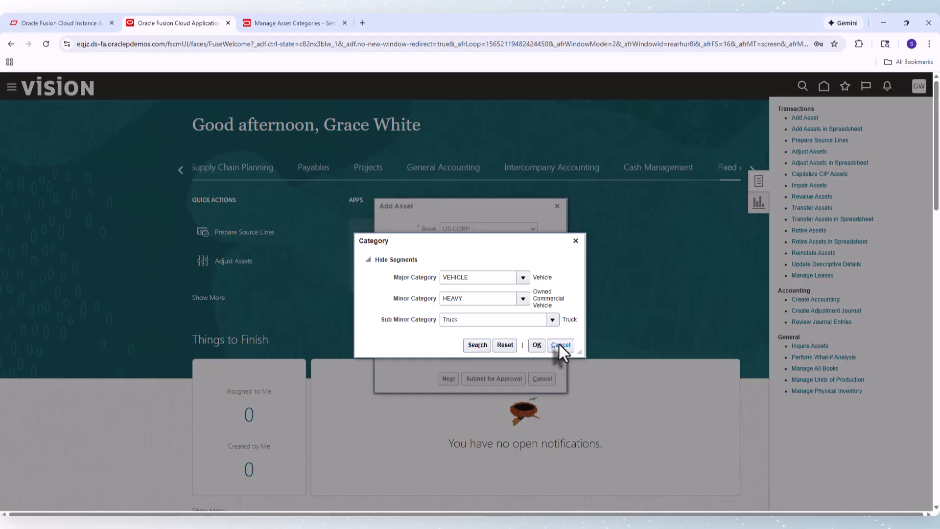
{"action": "left_click", "coordinate": [572, 240]}
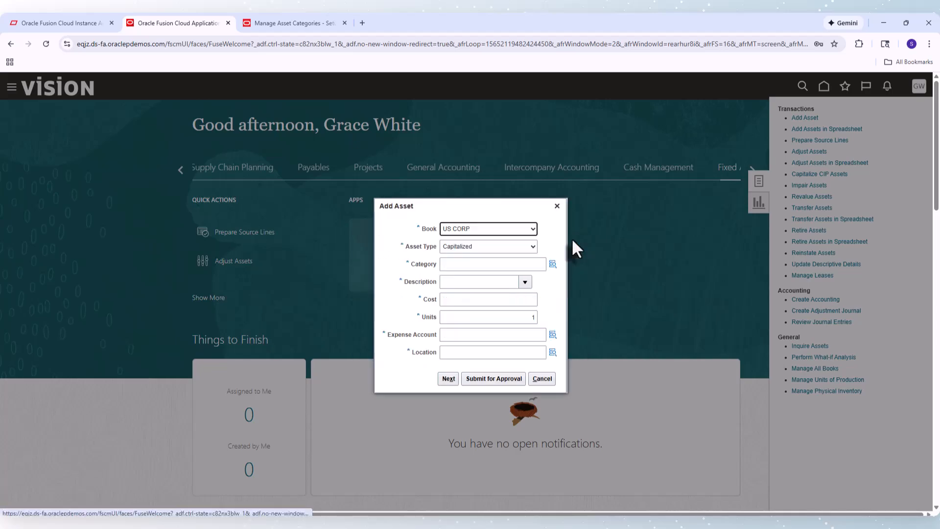
{"action": "left_click", "coordinate": [552, 265]}
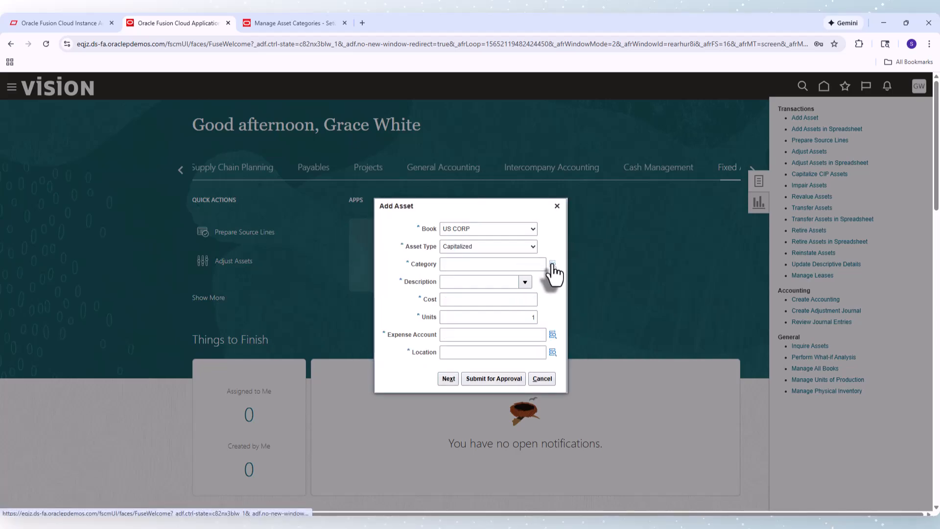
{"action": "left_click", "coordinate": [558, 205]}
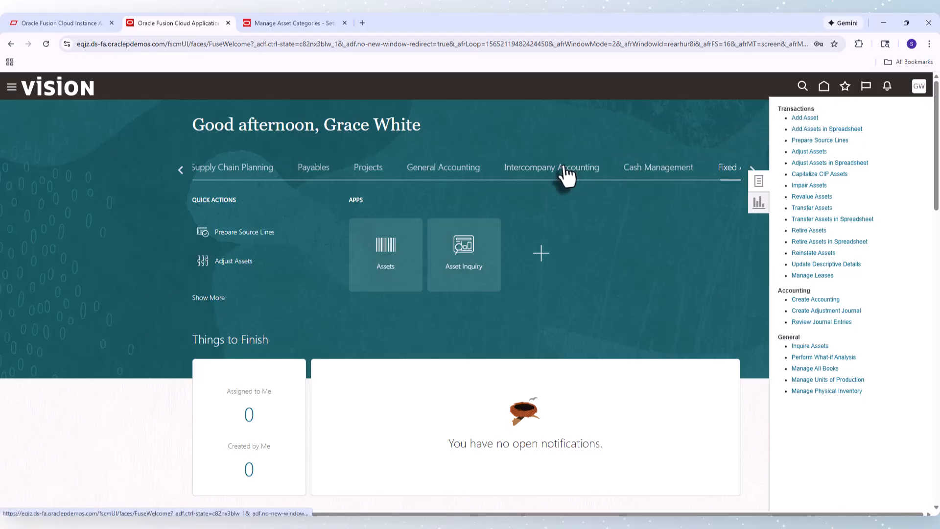
Start adding an asset and choose the VEHICLE-HEAVY-Truck category from the category search
{"action": "left_click", "coordinate": [805, 118]}
{"action": "left_click", "coordinate": [553, 266]}
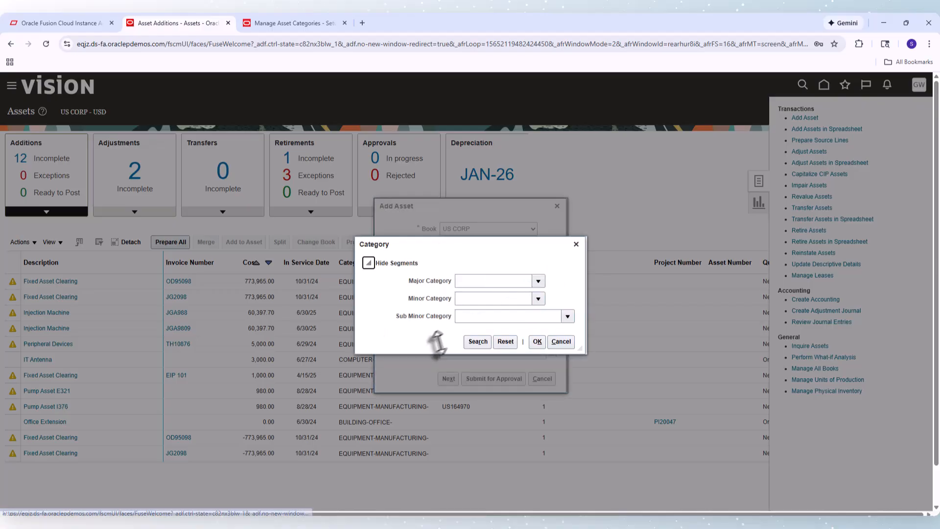
{"action": "left_click", "coordinate": [473, 343]}
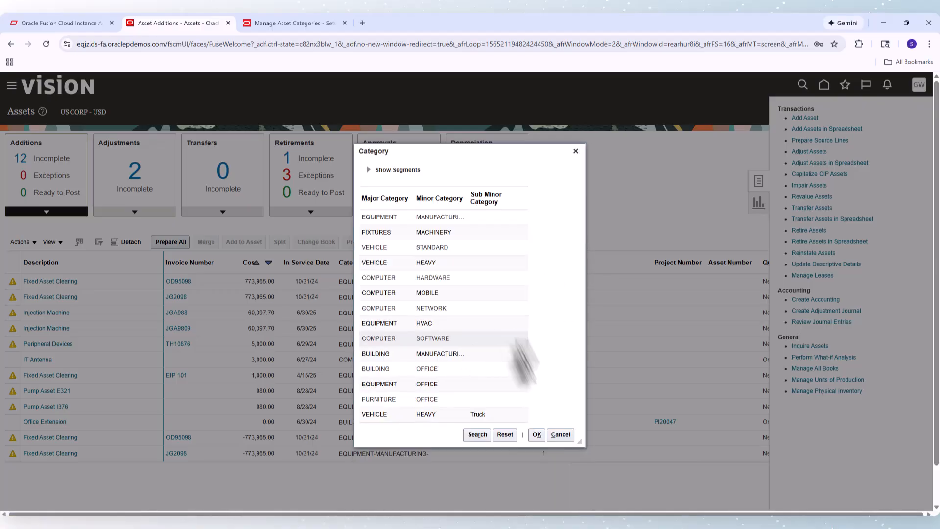
{"action": "left_click", "coordinate": [414, 417]}
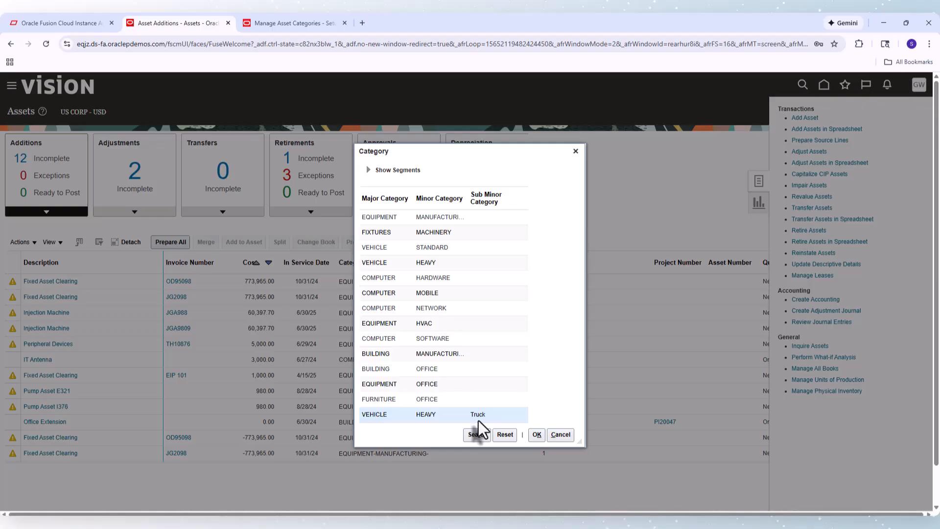
{"action": "left_click", "coordinate": [537, 434]}
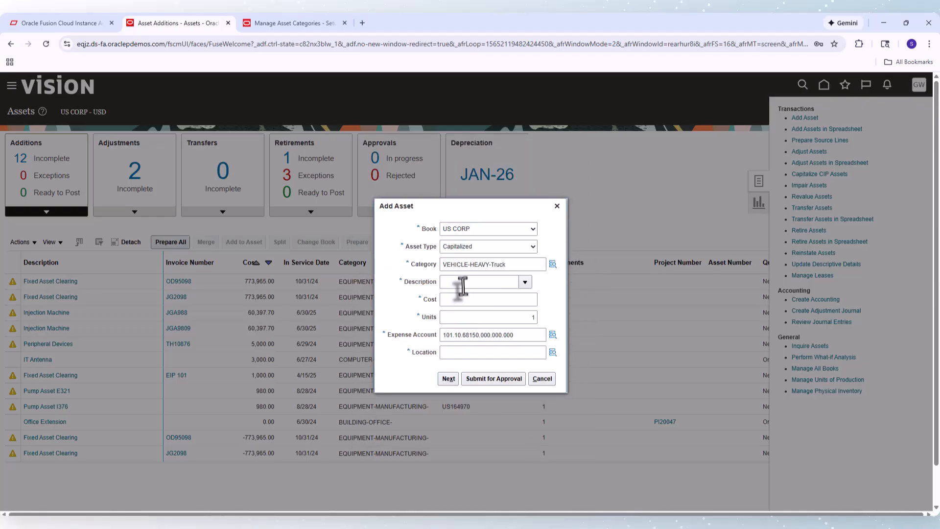
Set the asset description to Truck and the cost to 100,000
{"action": "left_click", "coordinate": [462, 283]}
{"action": "key", "text": "Down"}
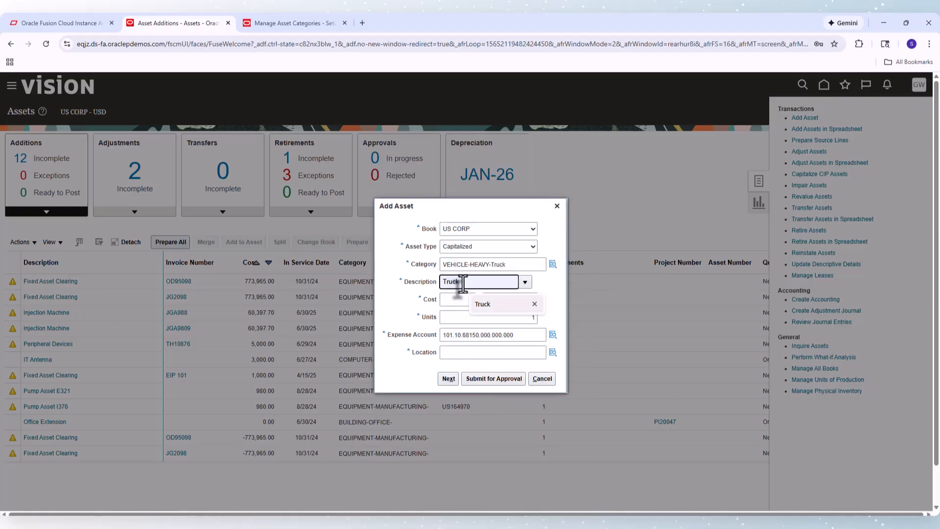
{"action": "key", "text": "Return"}
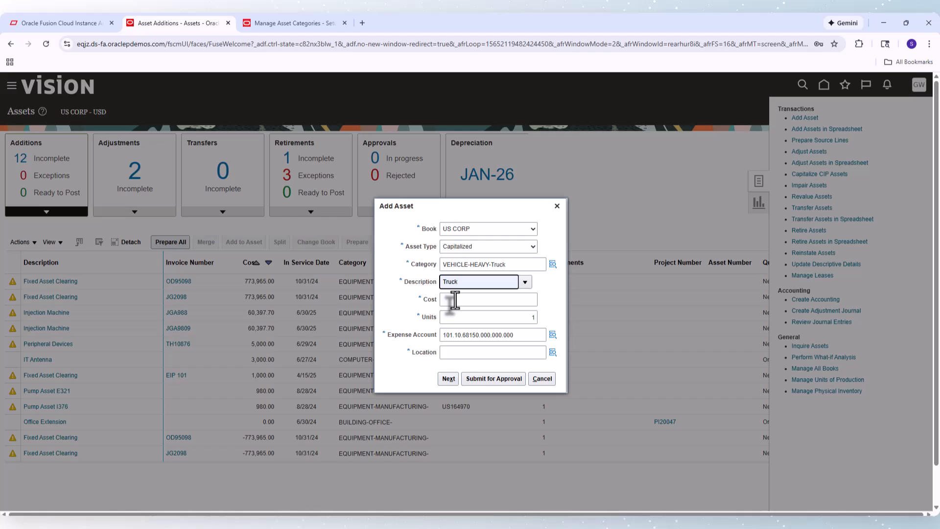
{"action": "left_click", "coordinate": [455, 300]}
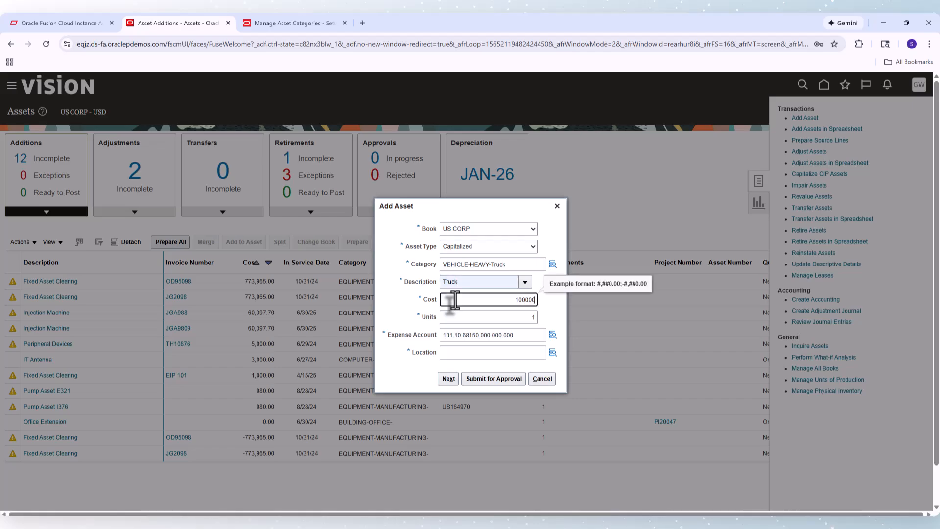
{"action": "key", "text": "Tab"}
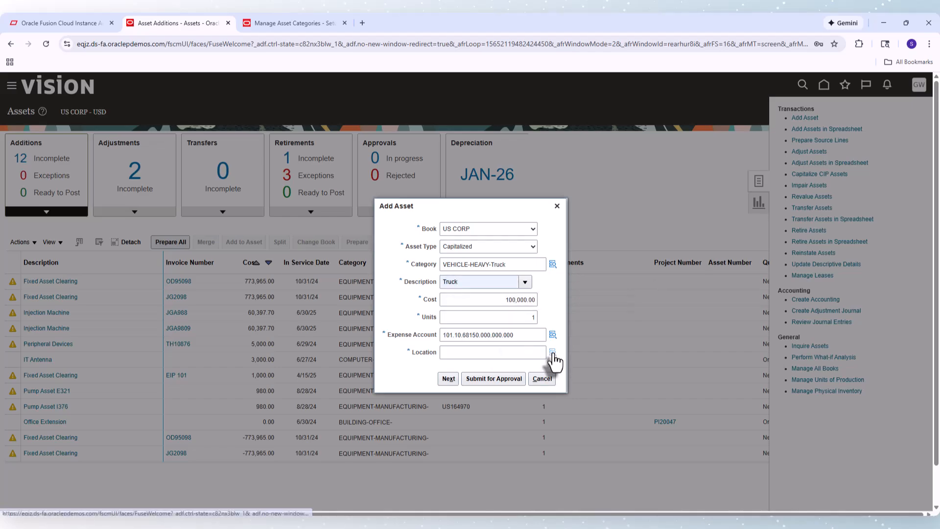
Search locations and assign the USA-CALIFORNIA-ATLANTA-OFFICE location to the asset
{"action": "left_click", "coordinate": [553, 353]}
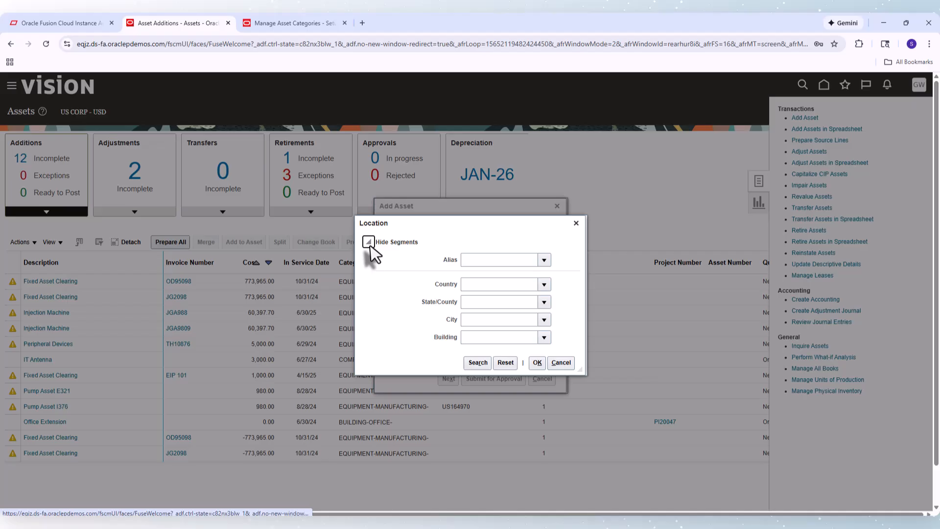
{"action": "left_click", "coordinate": [468, 366]}
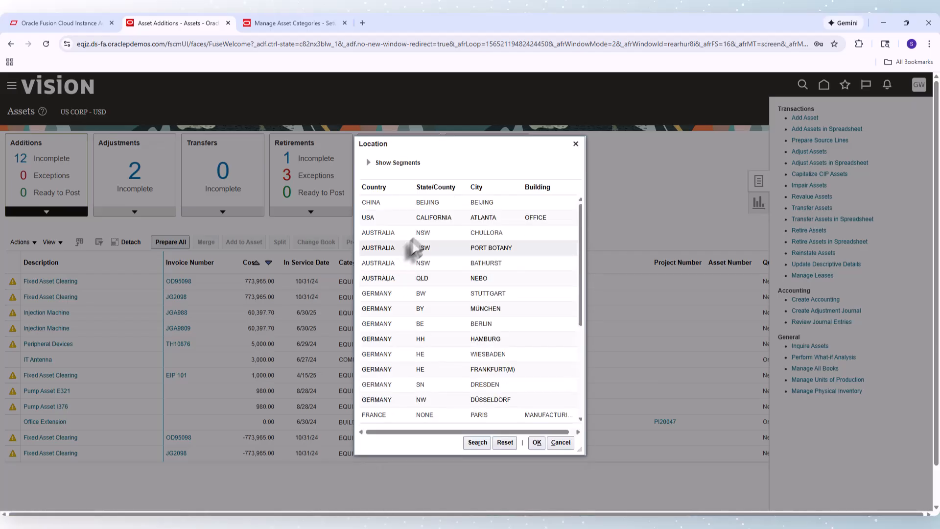
{"action": "left_click", "coordinate": [426, 217]}
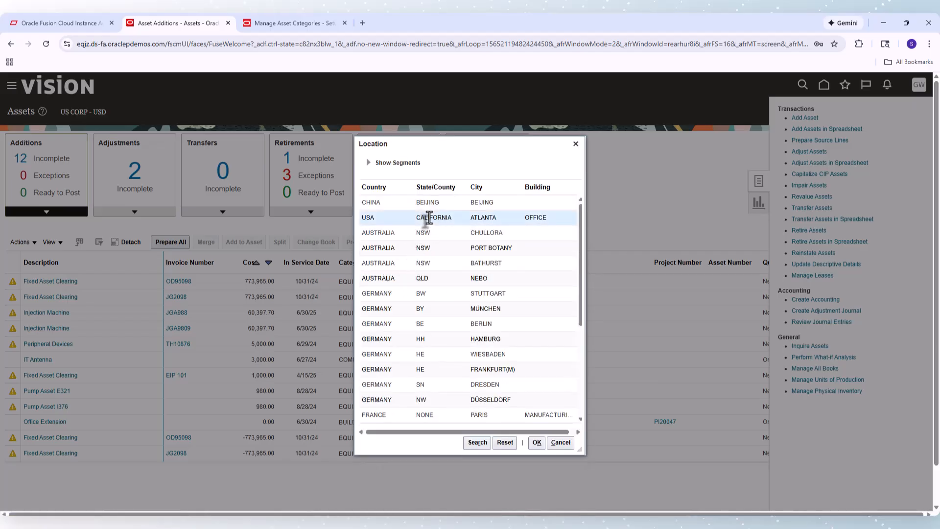
{"action": "left_click", "coordinate": [537, 443]}
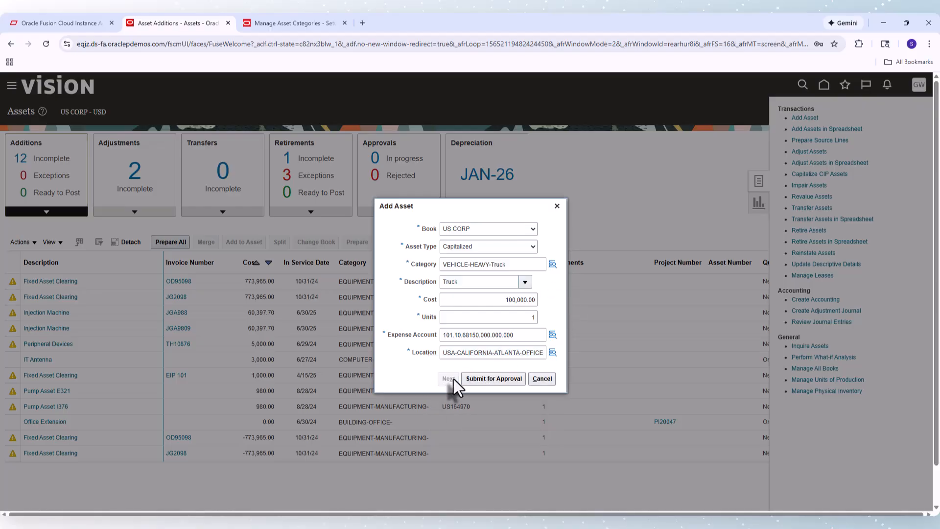
Continue to the full asset details and set the asset number to 200
{"action": "left_click", "coordinate": [449, 379]}
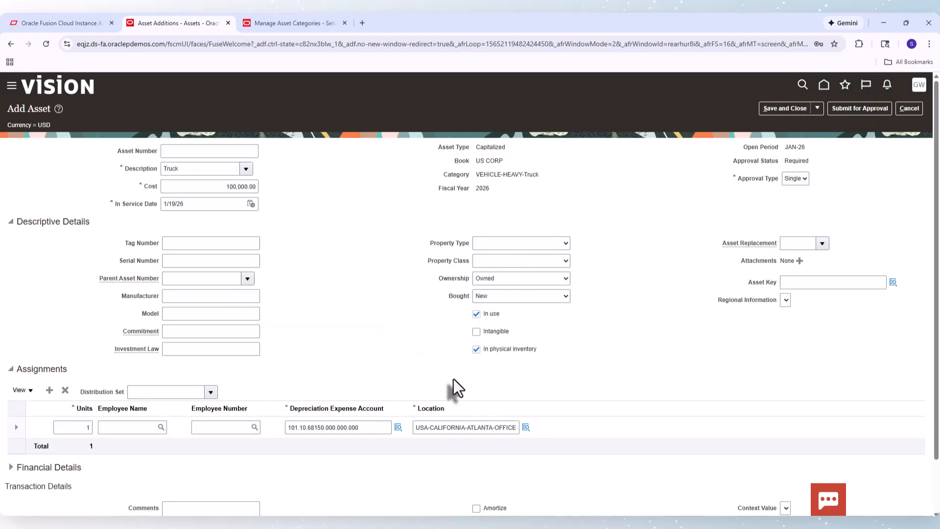
{"action": "left_click", "coordinate": [225, 152]}
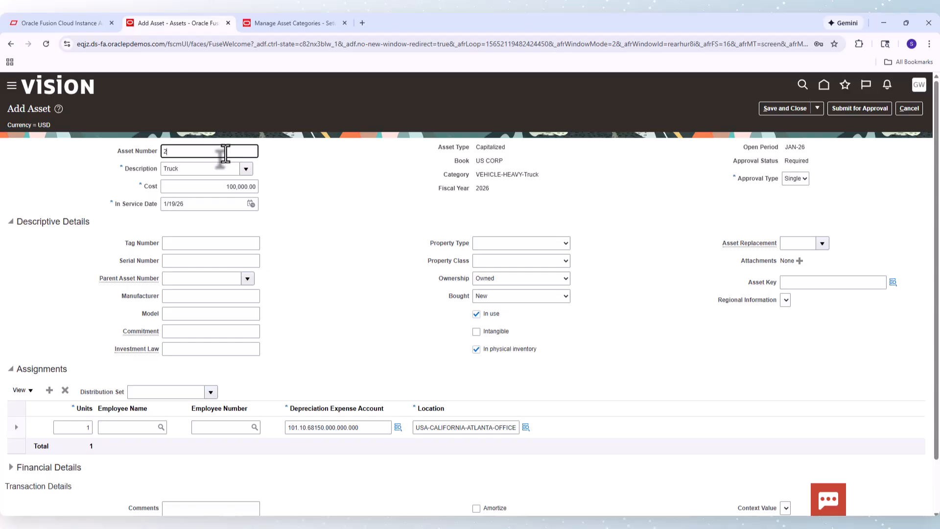
{"action": "key", "text": "Tab"}
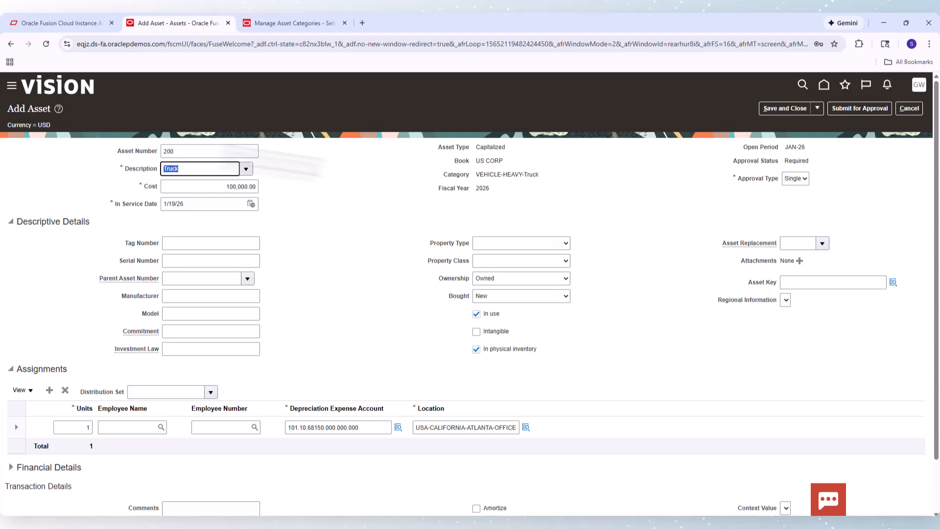
Set the asset key to 2014 from the key search and submit the asset for approval
{"action": "left_click", "coordinate": [892, 283]}
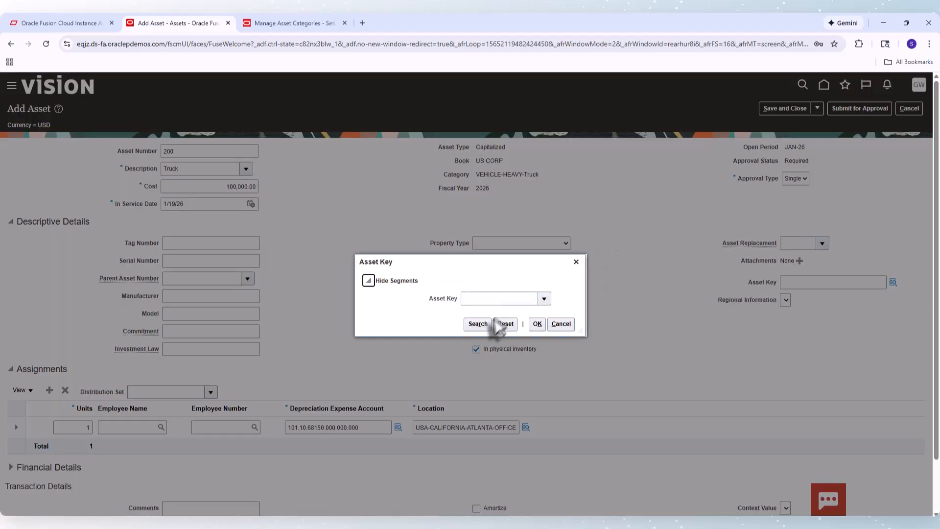
{"action": "left_click", "coordinate": [485, 324]}
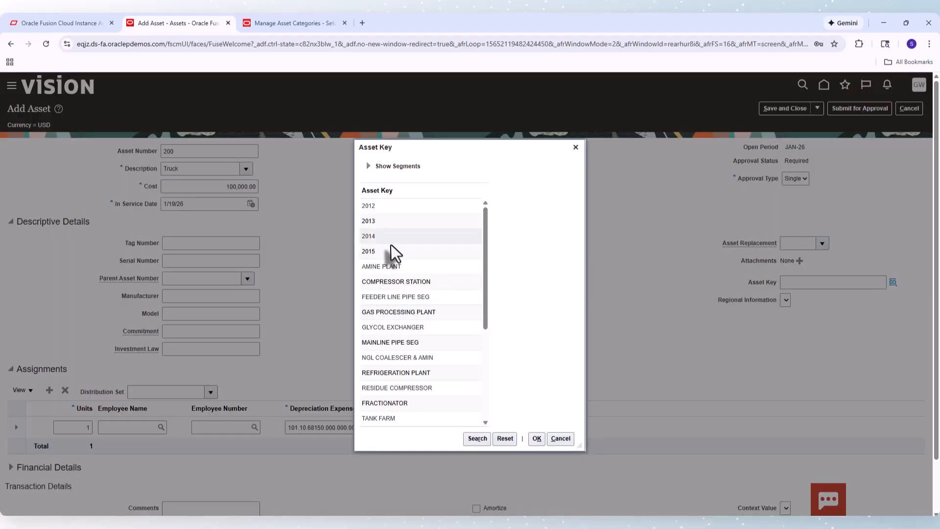
{"action": "left_click", "coordinate": [537, 438]}
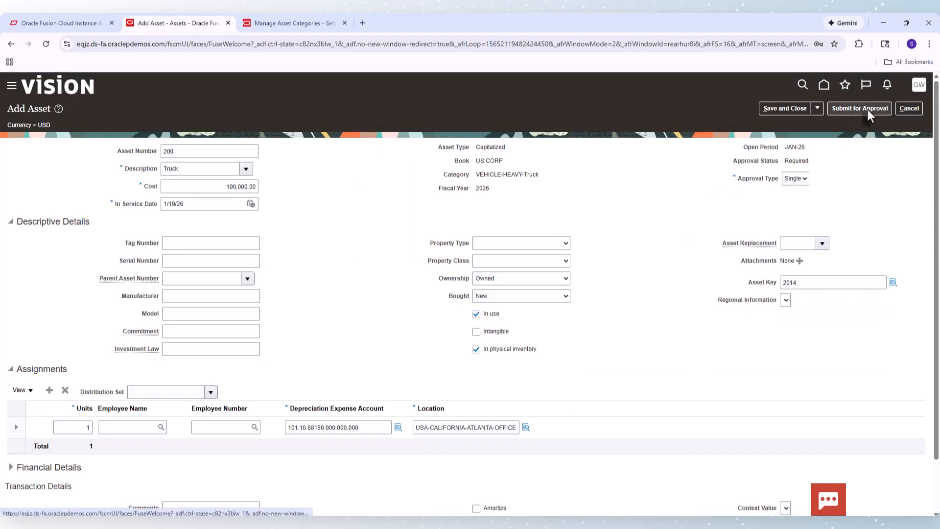
{"action": "left_click", "coordinate": [867, 109]}
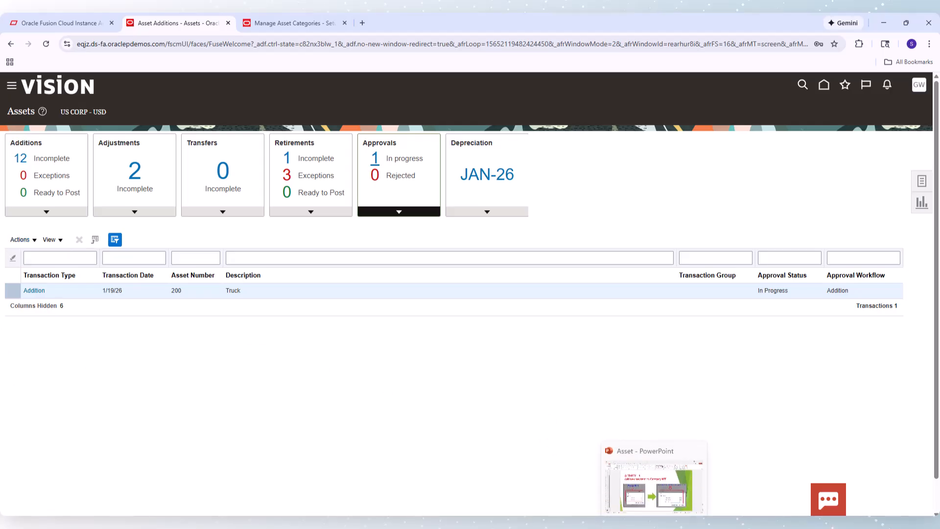
Switch to the PowerPoint presentation and move through the slides to the Activity 2 slide
{"action": "left_click", "coordinate": [655, 524]}
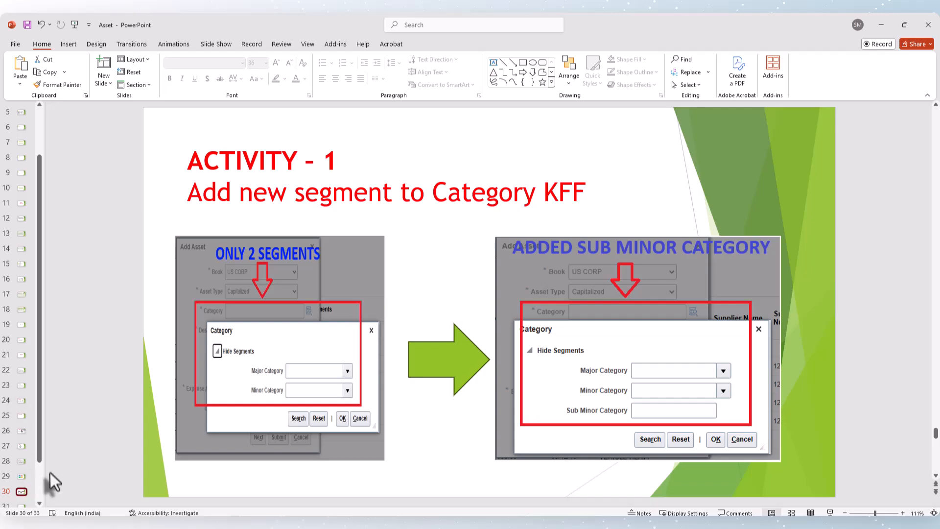
{"action": "scroll", "coordinate": [40, 480], "scroll_direction": "down", "scroll_amount": 3}
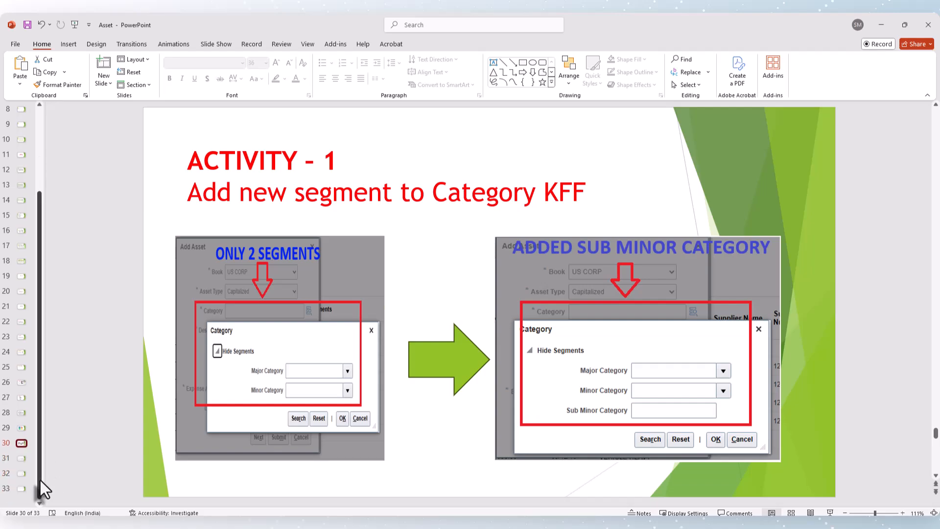
{"action": "left_click", "coordinate": [20, 460]}
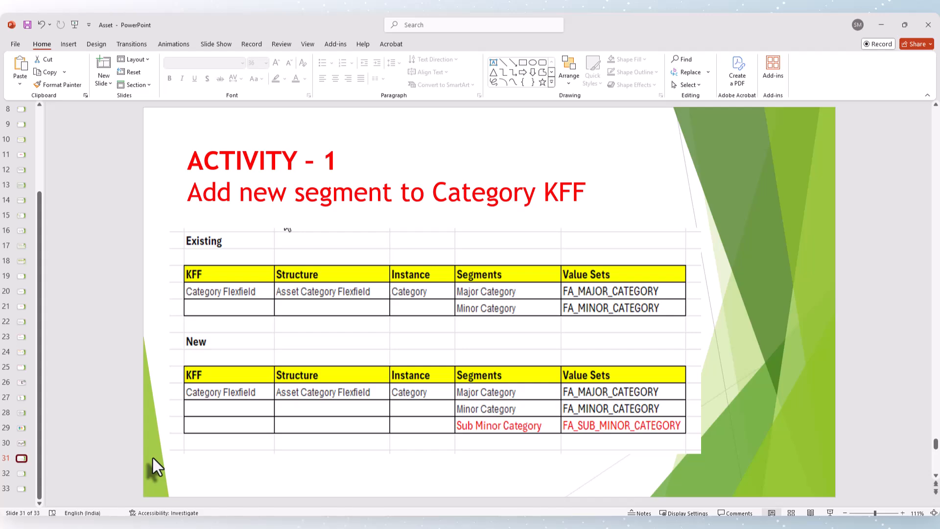
{"action": "left_click", "coordinate": [22, 473]}
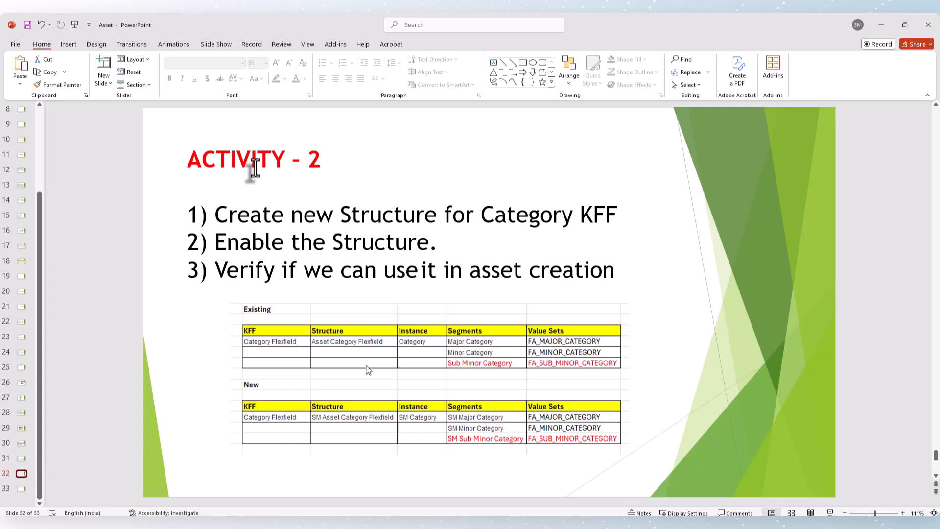
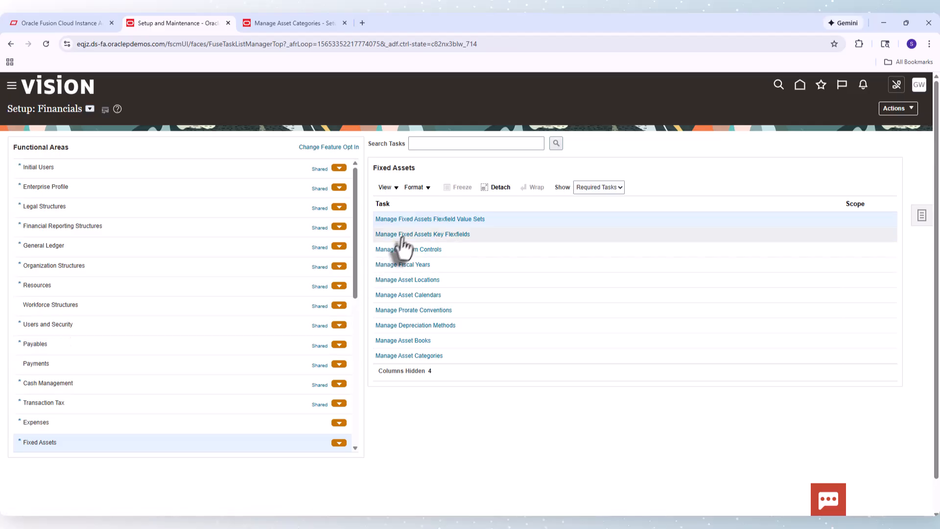
Open the structures of the Category Flexfield from the Fixed Assets key flexfields task
{"action": "left_click", "coordinate": [406, 236]}
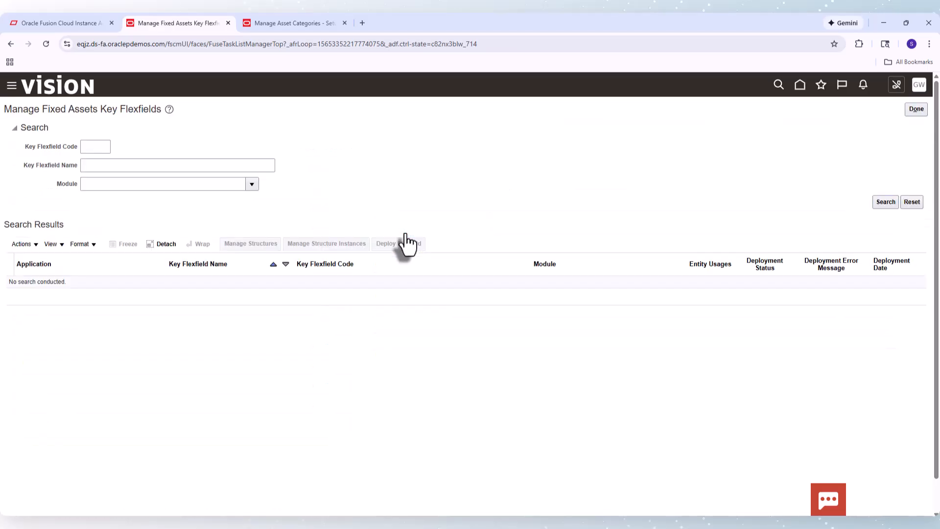
{"action": "left_click", "coordinate": [885, 205]}
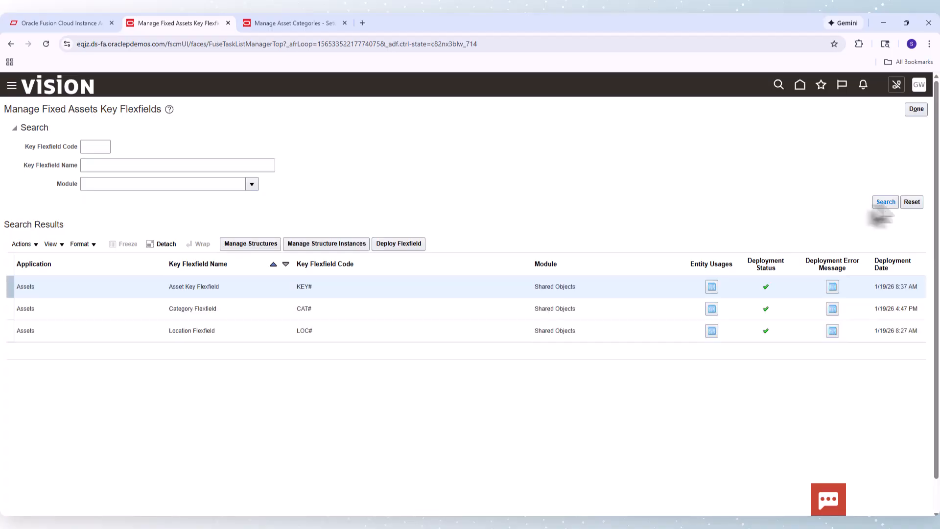
{"action": "left_click", "coordinate": [208, 309]}
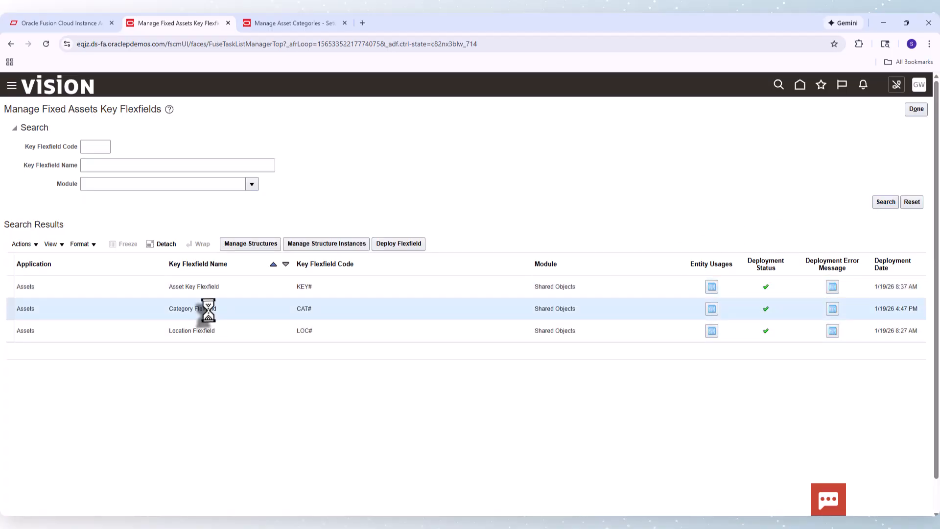
{"action": "left_click", "coordinate": [262, 243]}
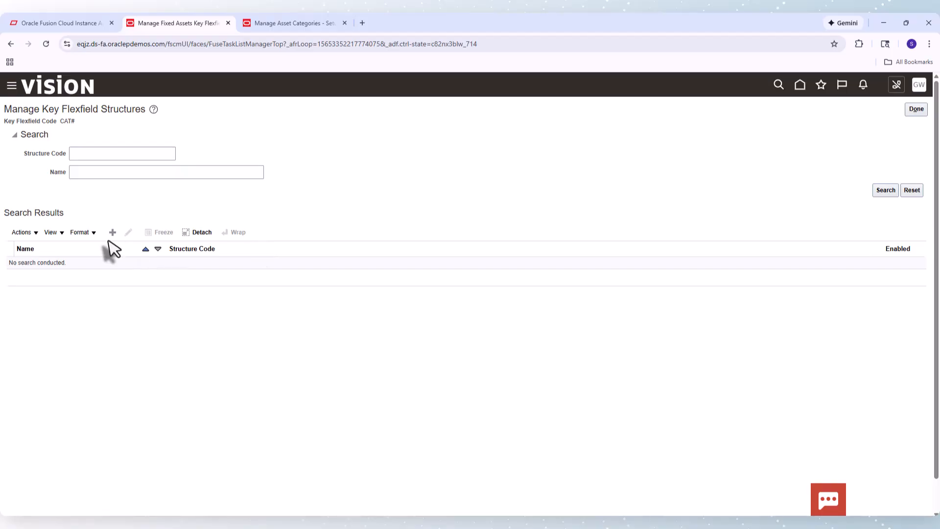
{"action": "left_click", "coordinate": [112, 234]}
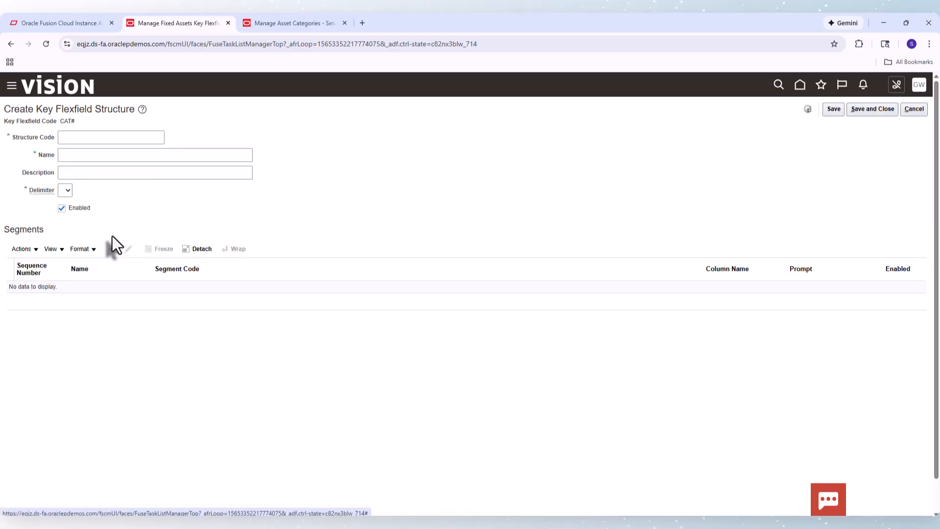
{"action": "left_click", "coordinate": [83, 139]}
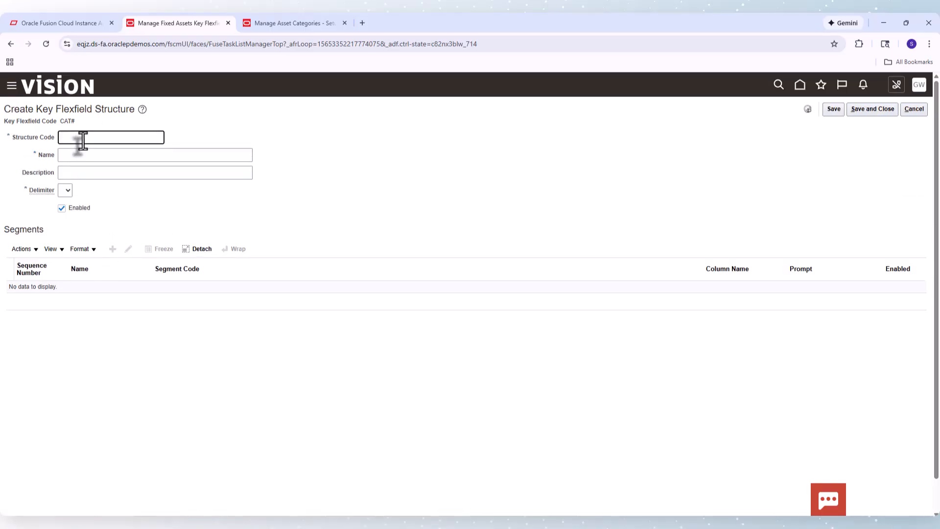
{"action": "key", "text": "Caps_Lock"}
{"action": "type", "text": "SM"}
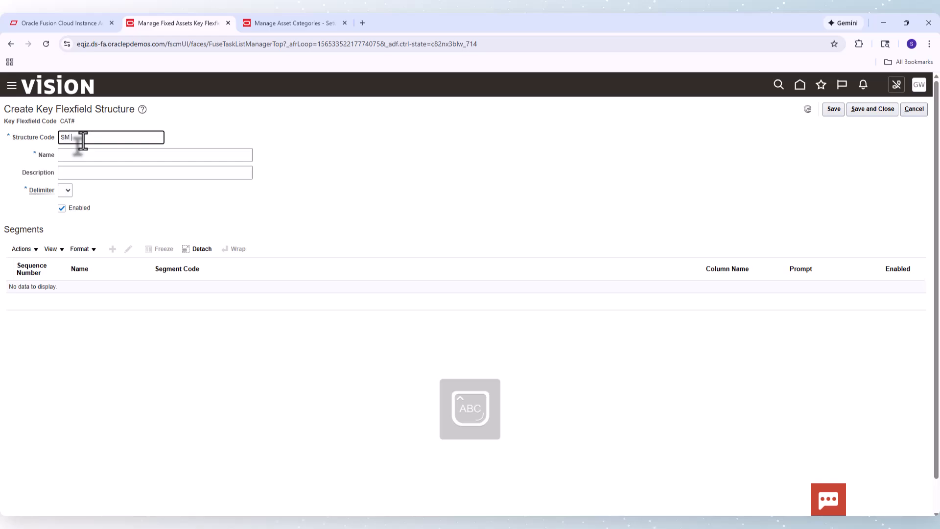
{"action": "key", "text": "Caps_Lock"}
{"action": "type", "text": "Ca"}
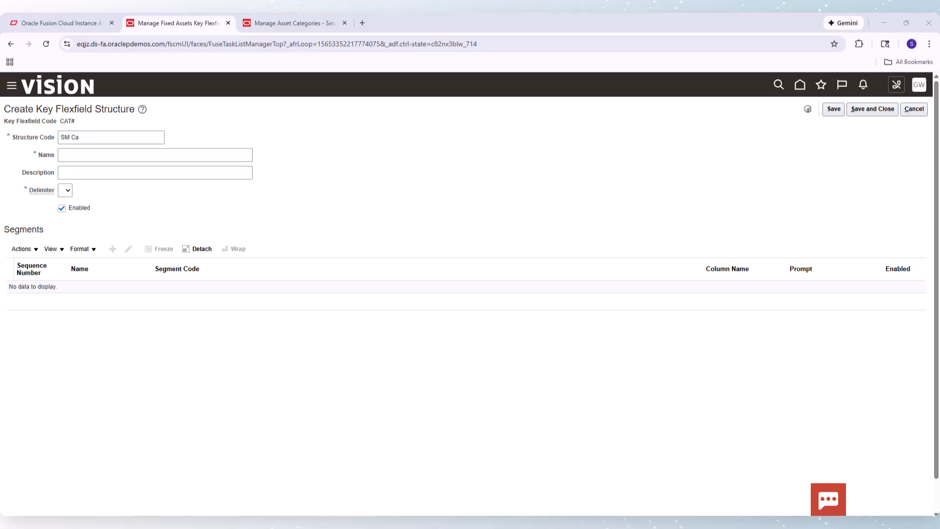
{"action": "key", "text": "alt+Tab"}
{"action": "key", "text": "alt+Tab"}
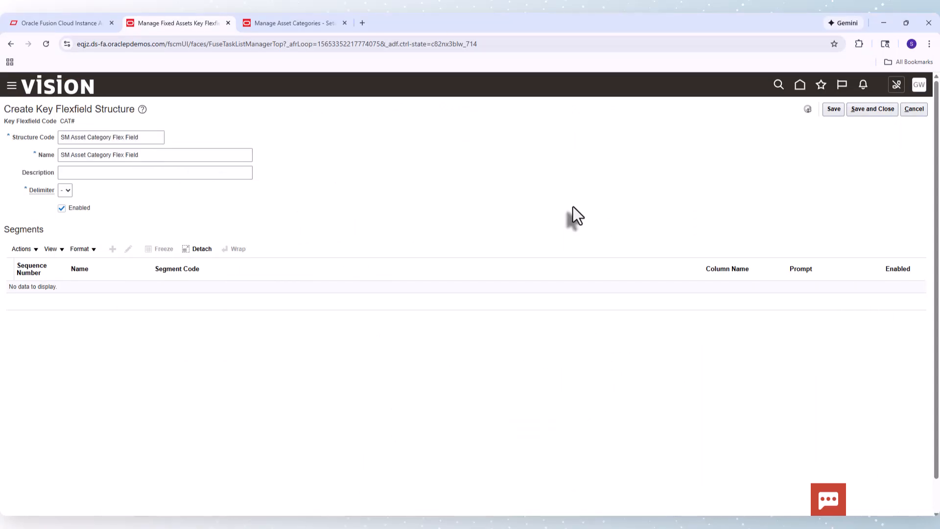
{"action": "left_click", "coordinate": [834, 111]}
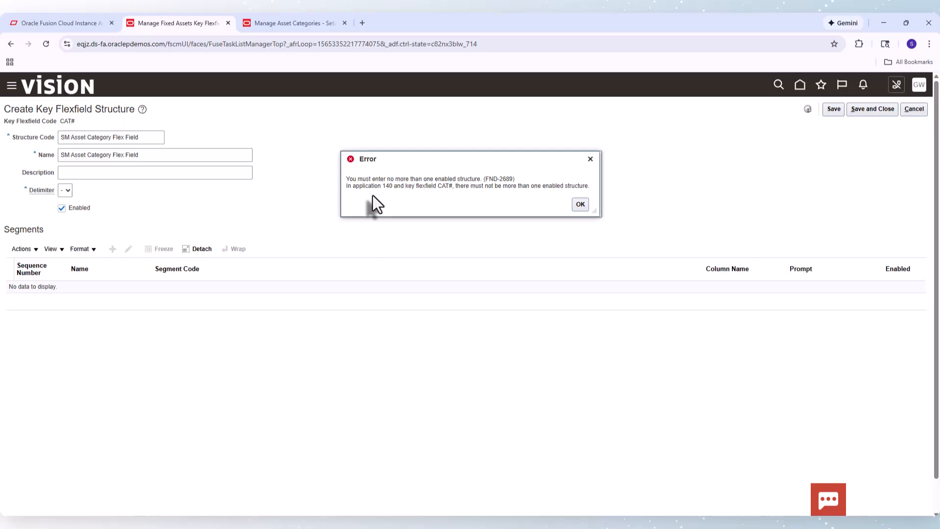
{"action": "left_click", "coordinate": [579, 204]}
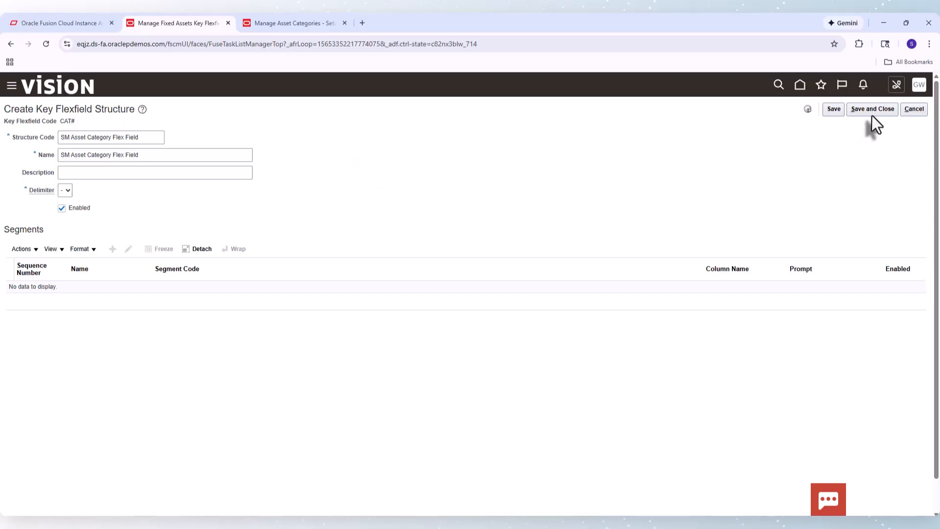
{"action": "left_click", "coordinate": [915, 108]}
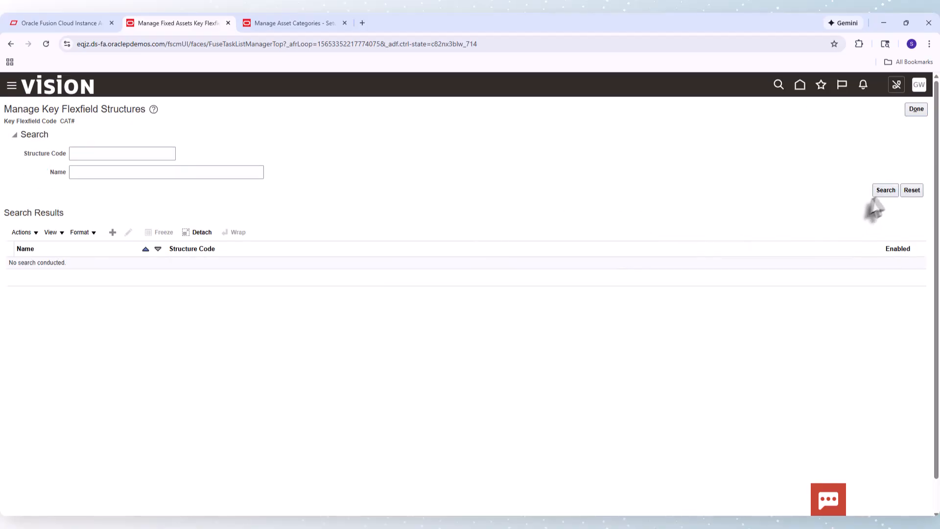
Disable the existing Asset Category Flexfield structure and save it
{"action": "left_click", "coordinate": [886, 192]}
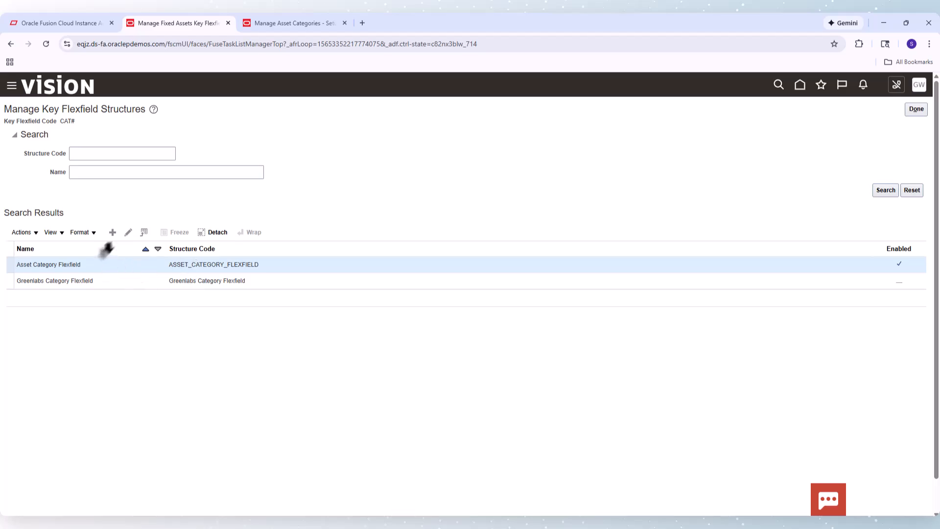
{"action": "left_click", "coordinate": [128, 233]}
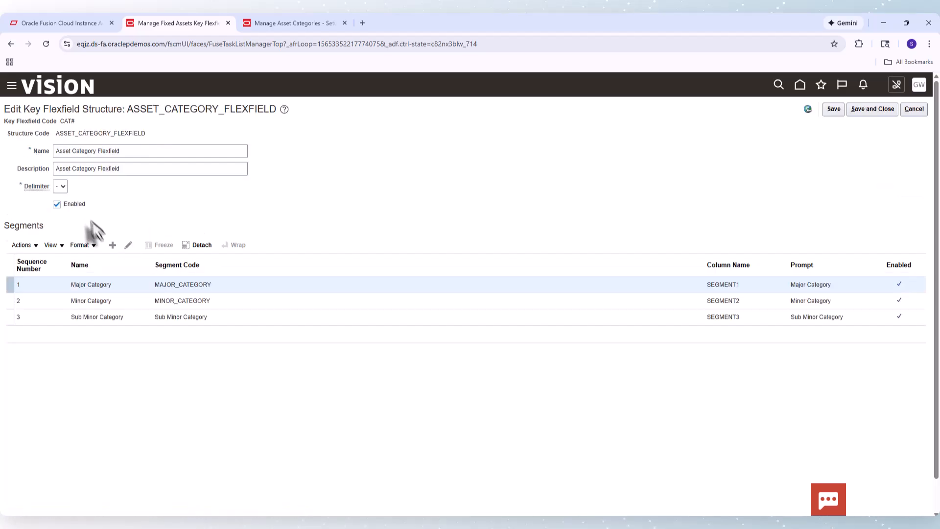
{"action": "left_click", "coordinate": [57, 204]}
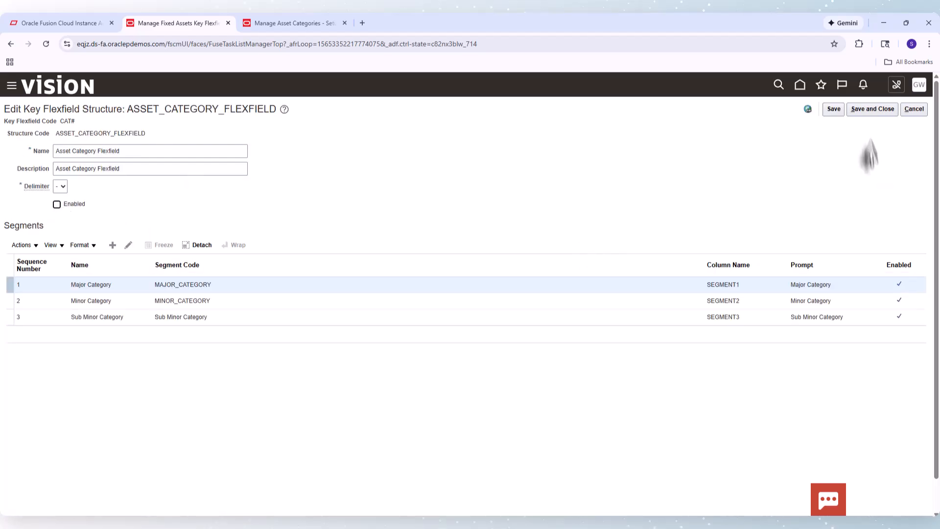
{"action": "left_click", "coordinate": [871, 113]}
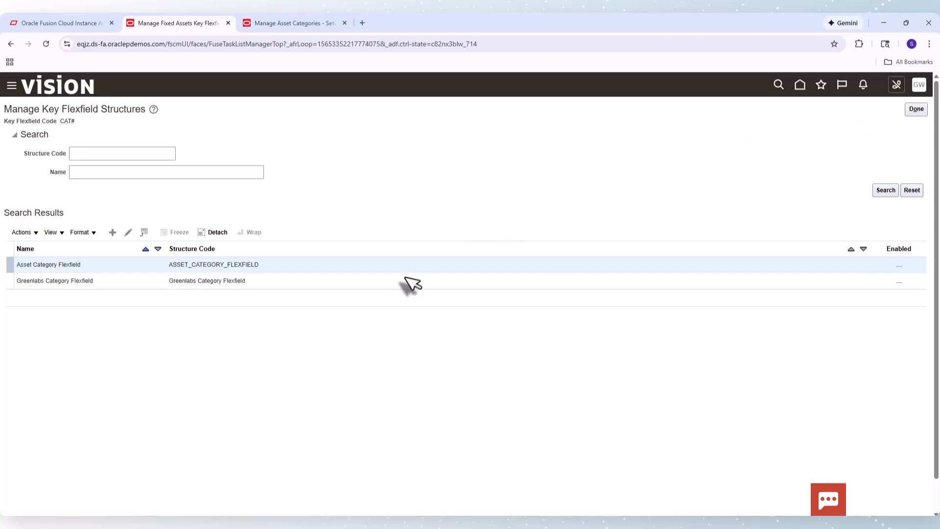
Create the SM Asset Category Flexfield structure with a hyphen delimiter and add the SM Major Category segment using FA_MAJOR_CATEGORY on SEGMENT1
{"action": "left_click", "coordinate": [112, 236]}
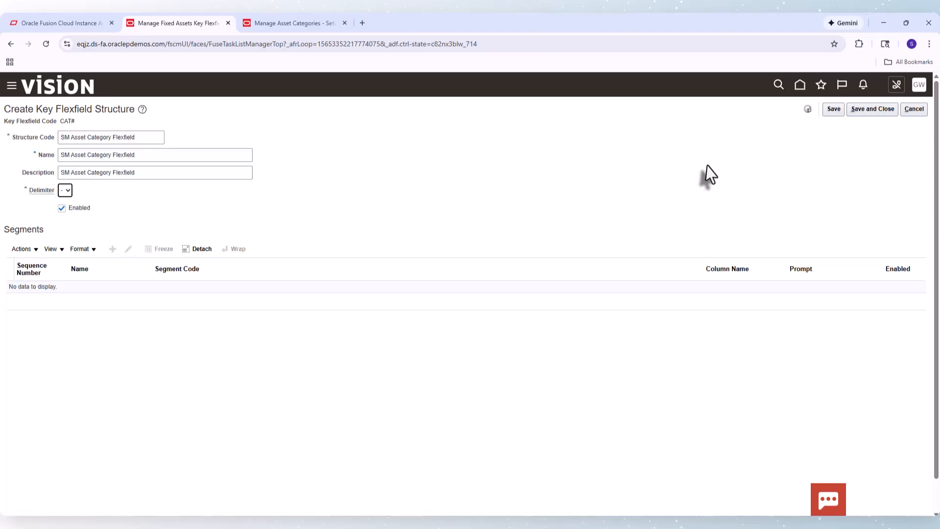
{"action": "left_click", "coordinate": [834, 111]}
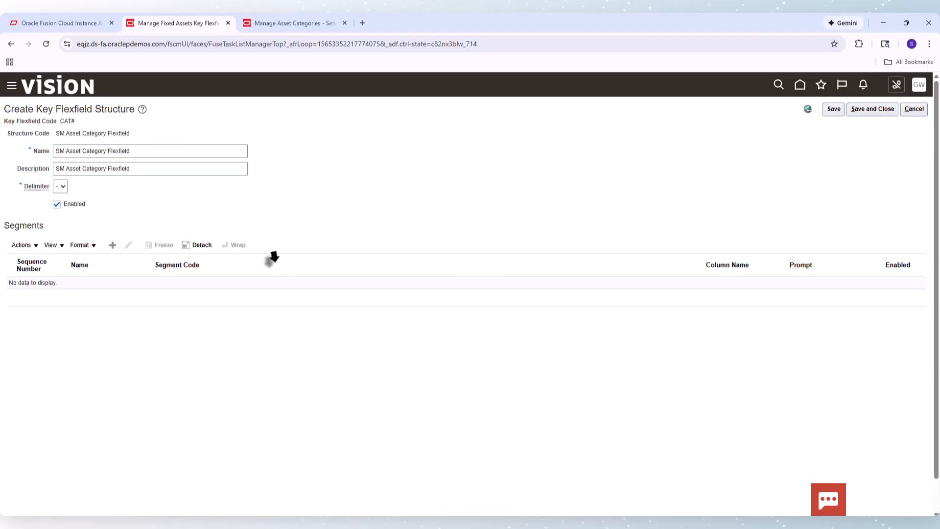
{"action": "left_click", "coordinate": [114, 246]}
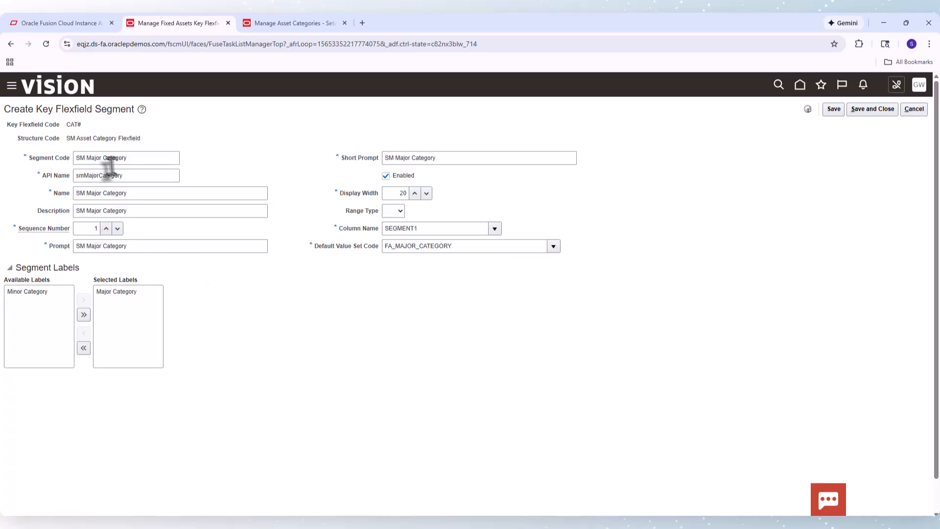
{"action": "left_click", "coordinate": [468, 251]}
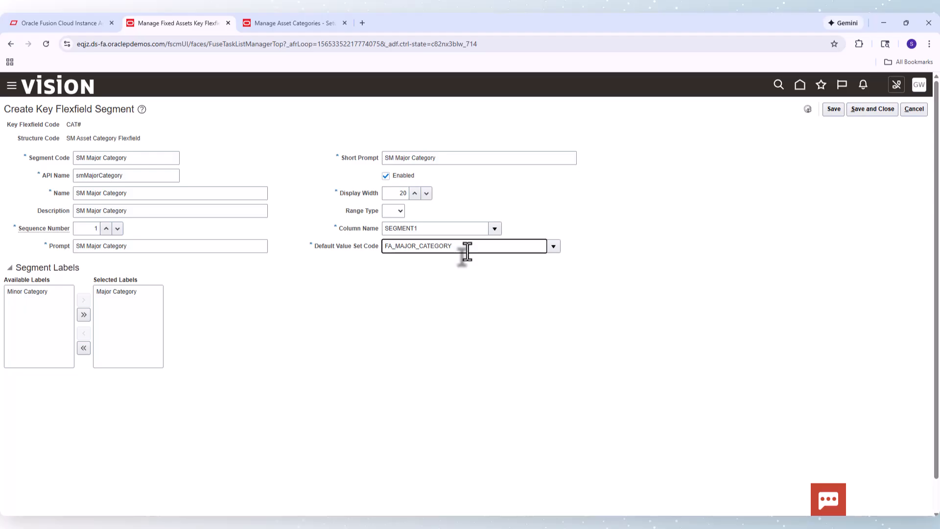
{"action": "left_click", "coordinate": [862, 112]}
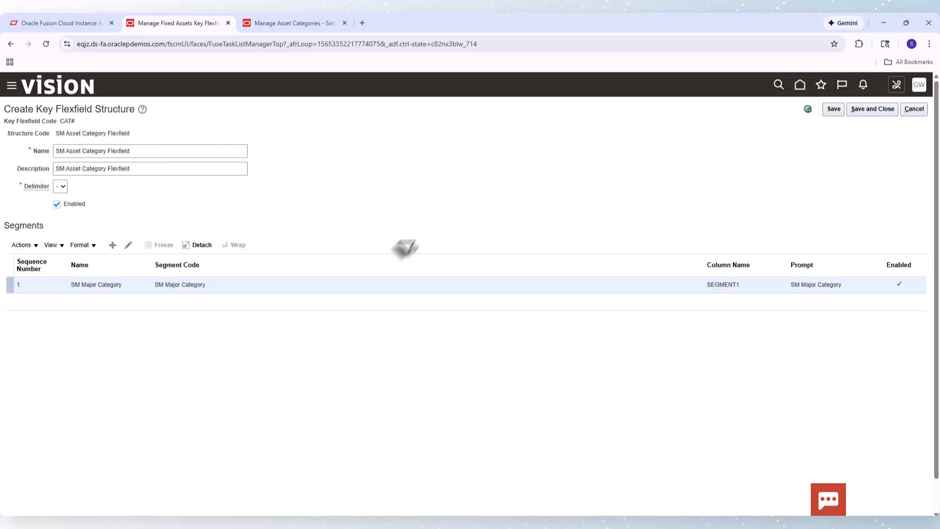
Add the SM Minor Category segment using FA_MINOR_CATEGORY on SEGMENT2 and save and close the structure
{"action": "left_click", "coordinate": [113, 246]}
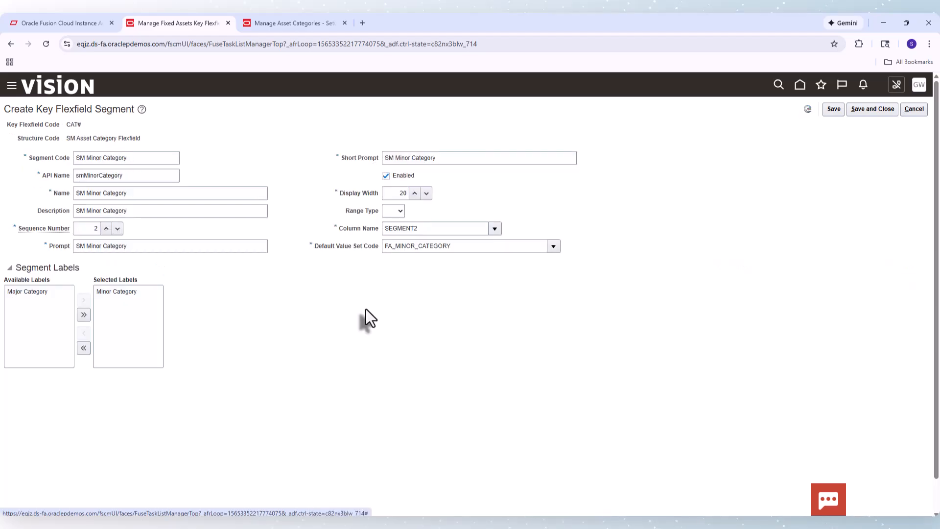
{"action": "left_click", "coordinate": [867, 108]}
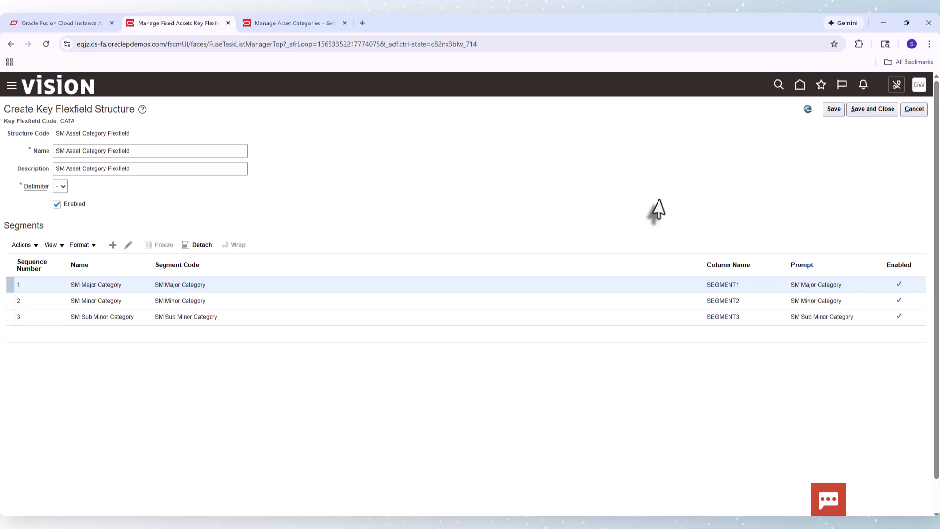
{"action": "left_click", "coordinate": [886, 109]}
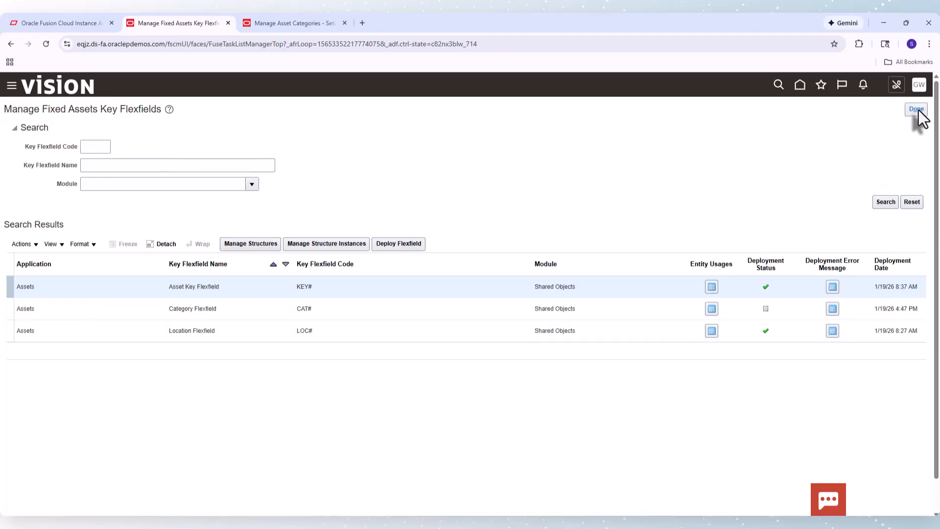
Deploy the Category Flexfield
{"action": "left_click", "coordinate": [234, 314]}
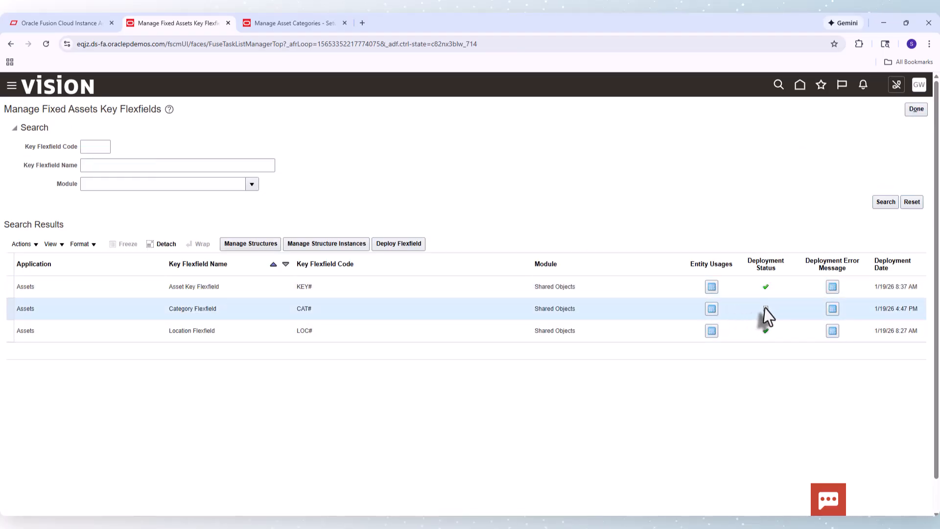
{"action": "left_click", "coordinate": [398, 250]}
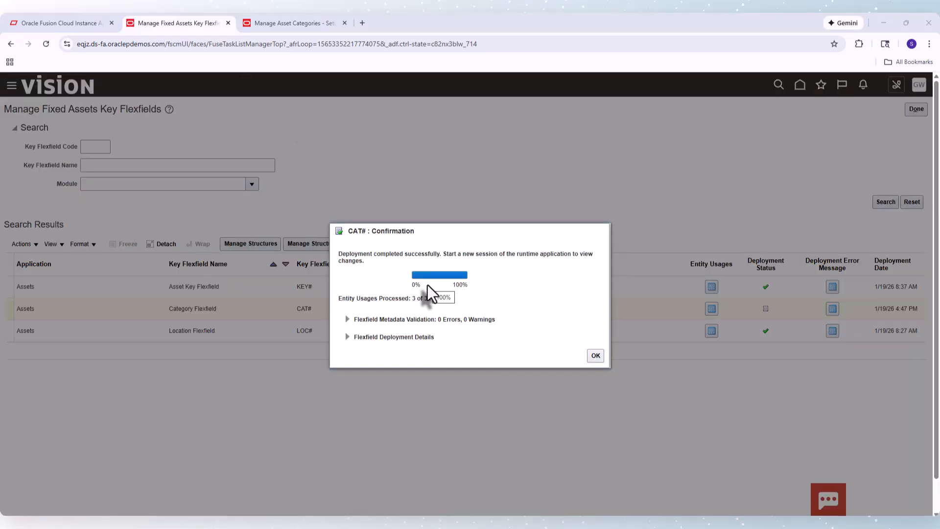
{"action": "left_click", "coordinate": [595, 356]}
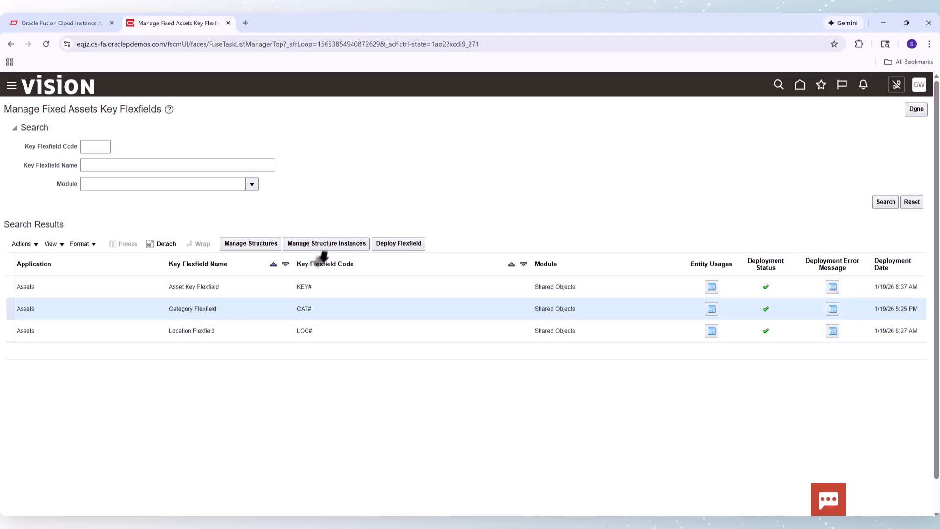
Create structure instance SMCategory named SM Category Flex Field based on the SM Asset Category Flexfield structure
{"action": "left_click", "coordinate": [332, 248]}
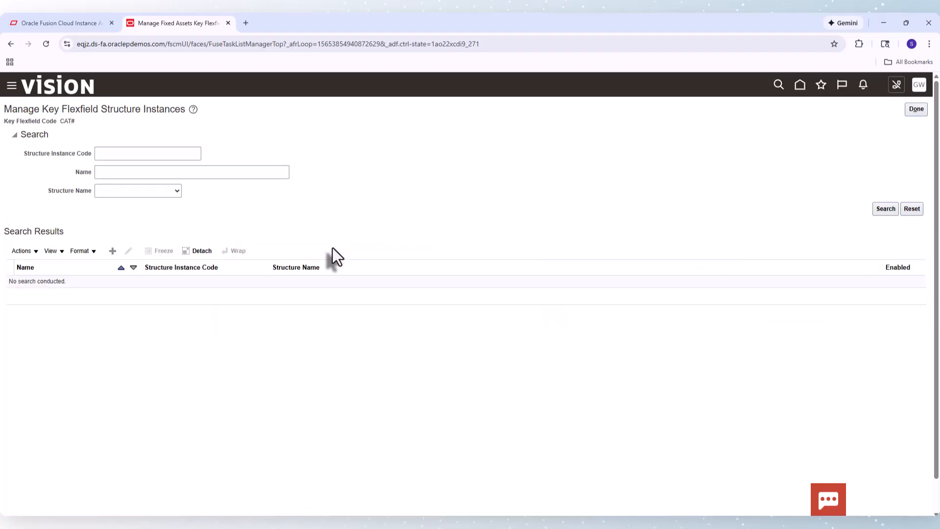
{"action": "left_click", "coordinate": [882, 211]}
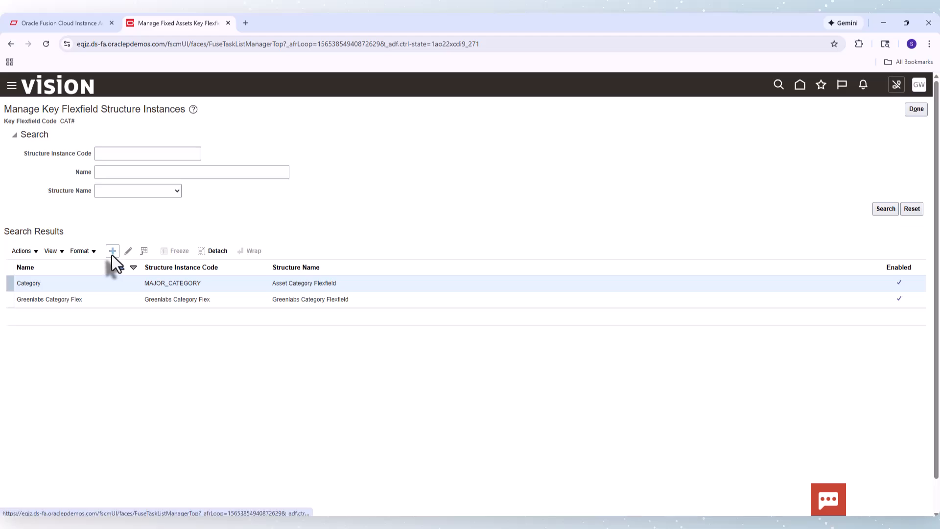
{"action": "left_click", "coordinate": [112, 252]}
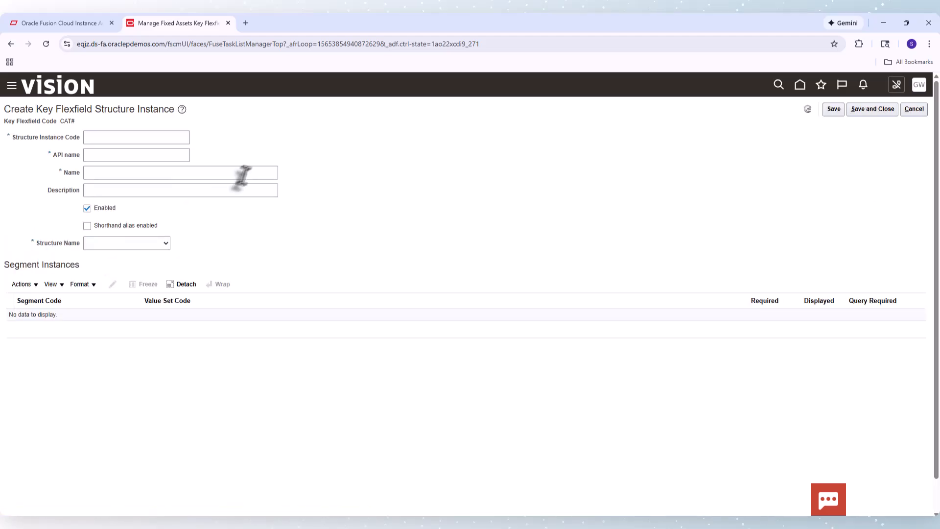
{"action": "left_click", "coordinate": [128, 138]}
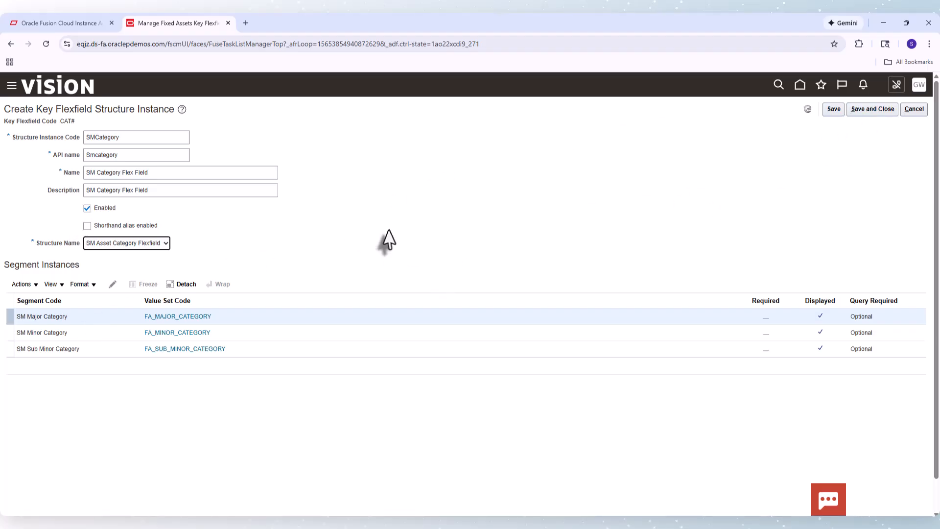
{"action": "left_click", "coordinate": [884, 109]}
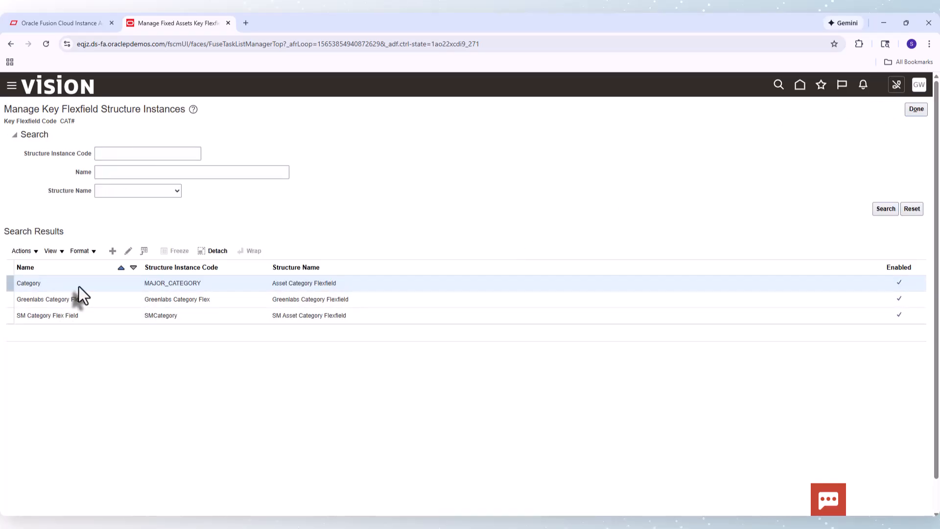
Disable the existing Category structure instance and save it
{"action": "left_click", "coordinate": [129, 249]}
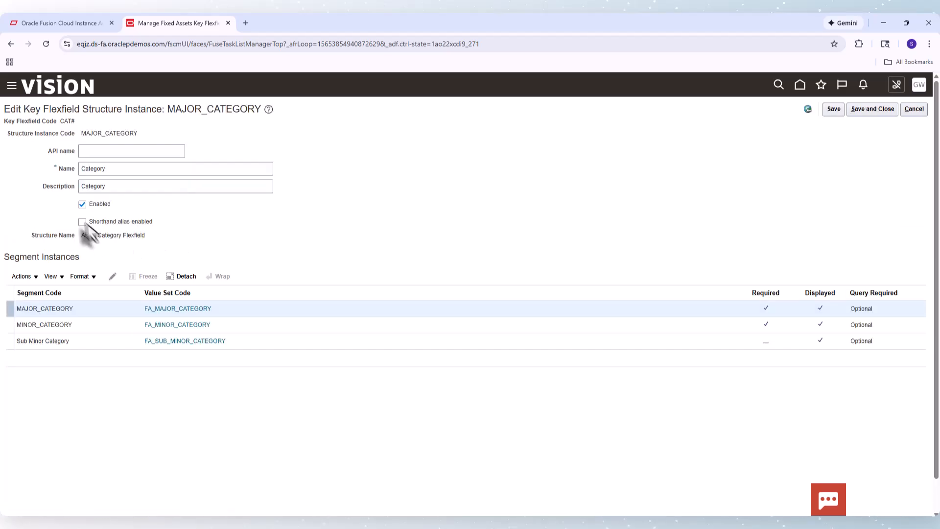
{"action": "left_click", "coordinate": [82, 205]}
{"action": "left_click", "coordinate": [872, 114]}
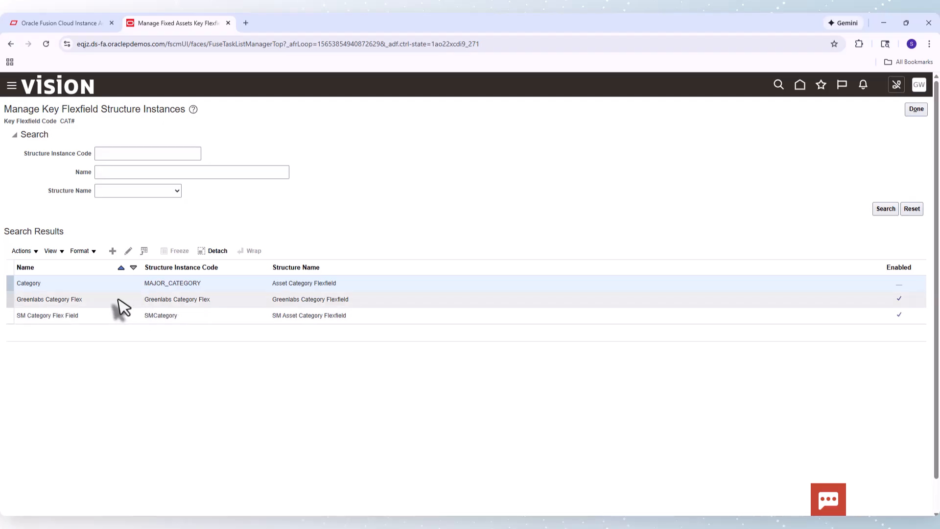
Disable the Greenlabs Category Flex structure instance and save and close it
{"action": "left_click", "coordinate": [119, 300]}
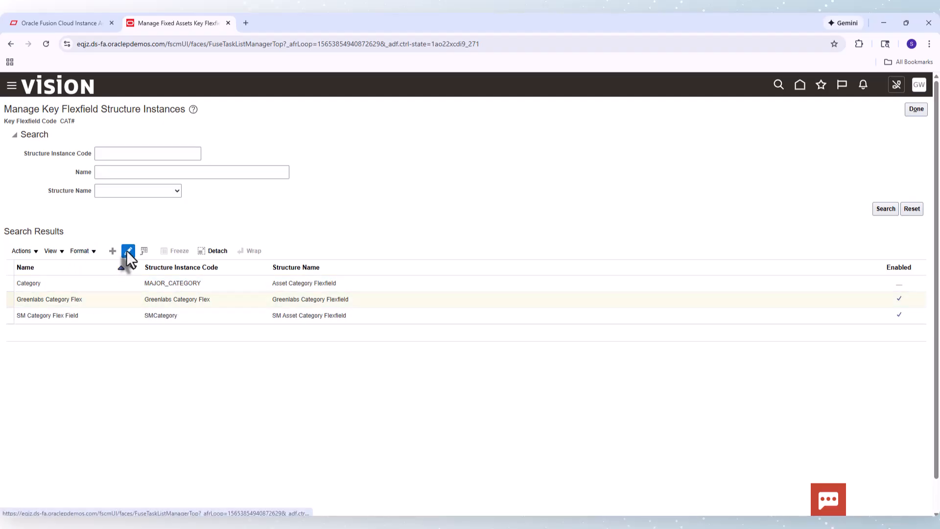
{"action": "left_click", "coordinate": [127, 251]}
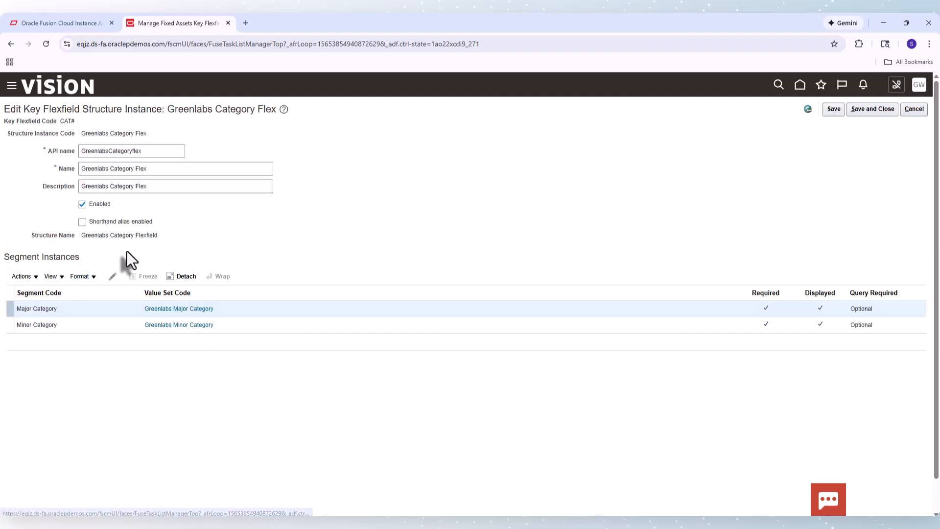
{"action": "left_click", "coordinate": [82, 205]}
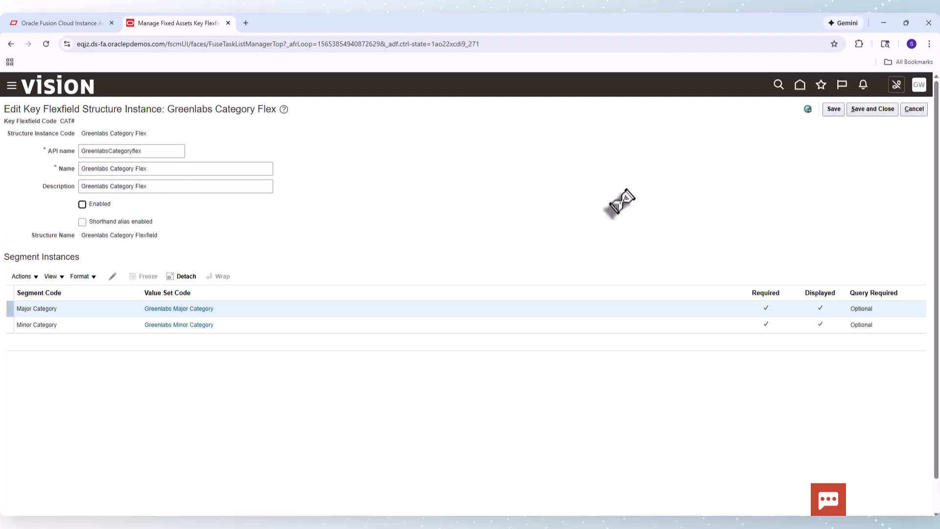
{"action": "left_click", "coordinate": [864, 116]}
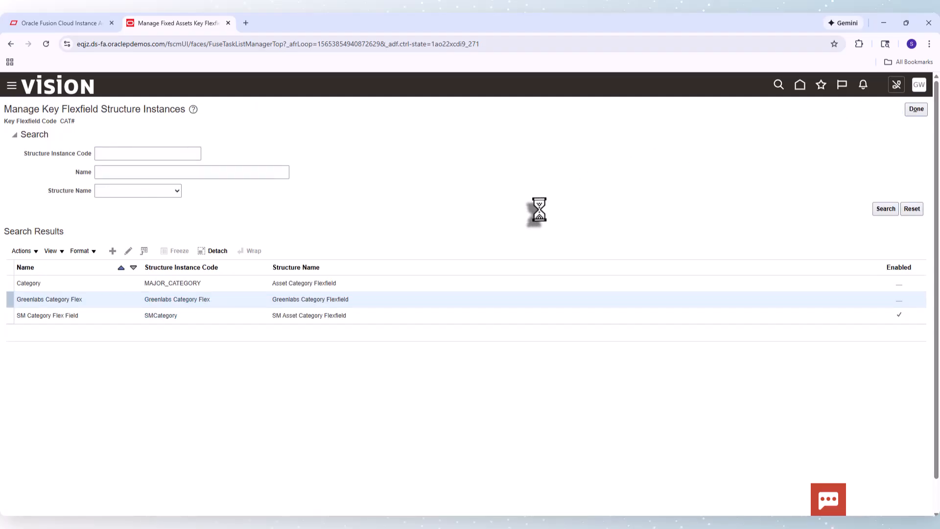
Redeploy the Category Flexfield and acknowledge the deployment confirmation
{"action": "left_click", "coordinate": [915, 111]}
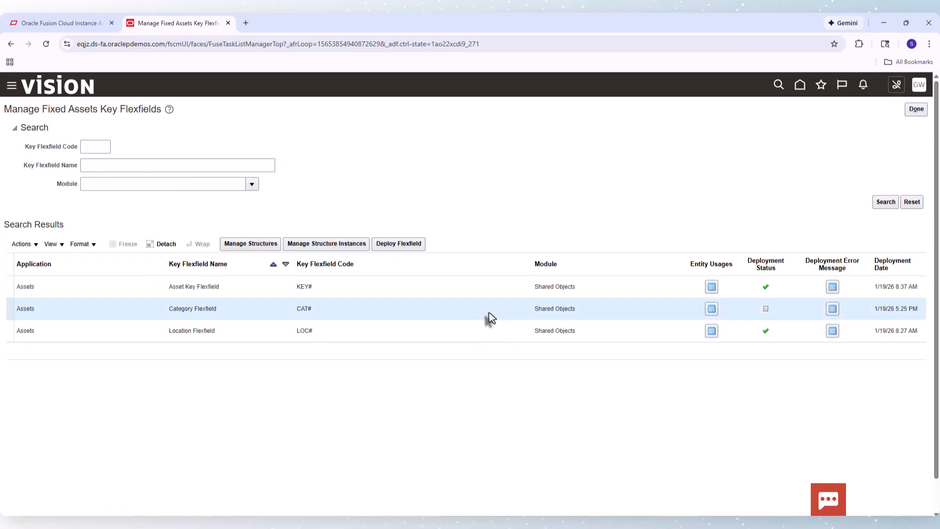
{"action": "left_click", "coordinate": [410, 245]}
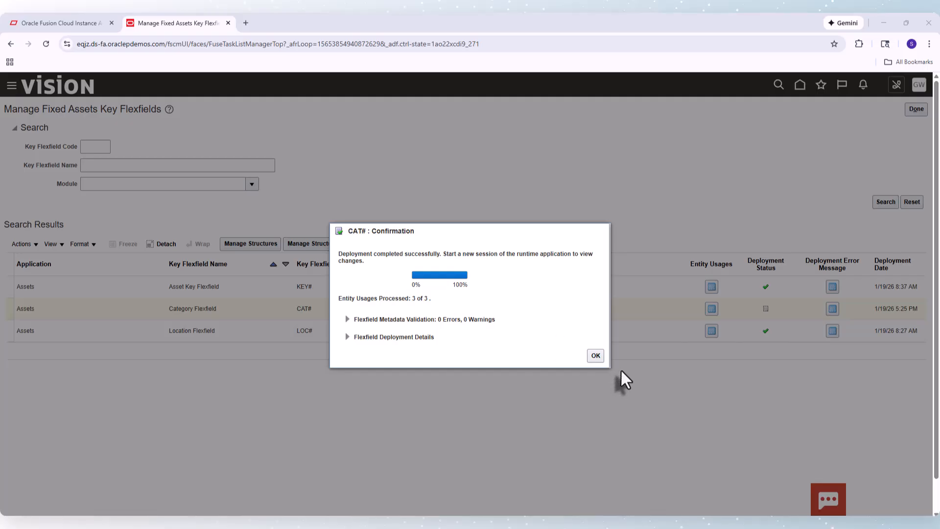
{"action": "left_click", "coordinate": [595, 355]}
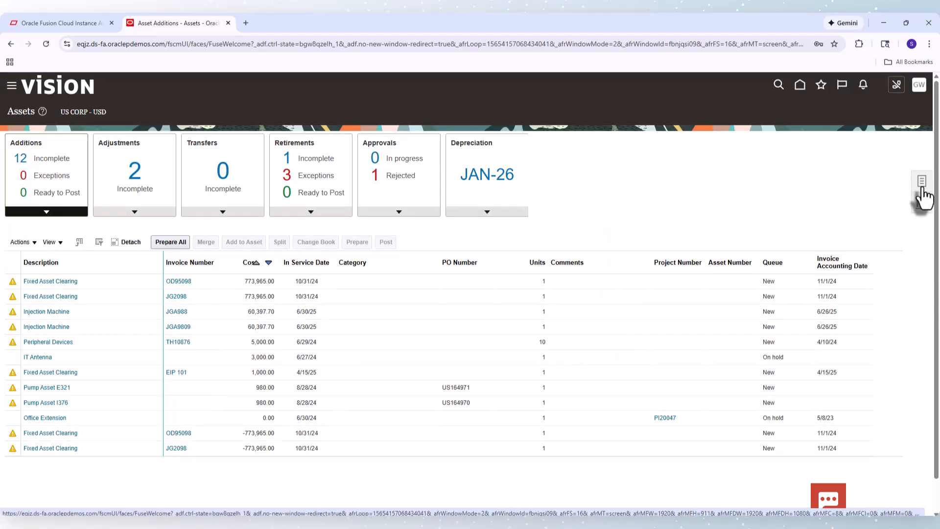
Open the Add Asset dialog from the Assets work area tasks to check the Category field
{"action": "left_click", "coordinate": [921, 185]}
{"action": "left_click", "coordinate": [807, 120]}
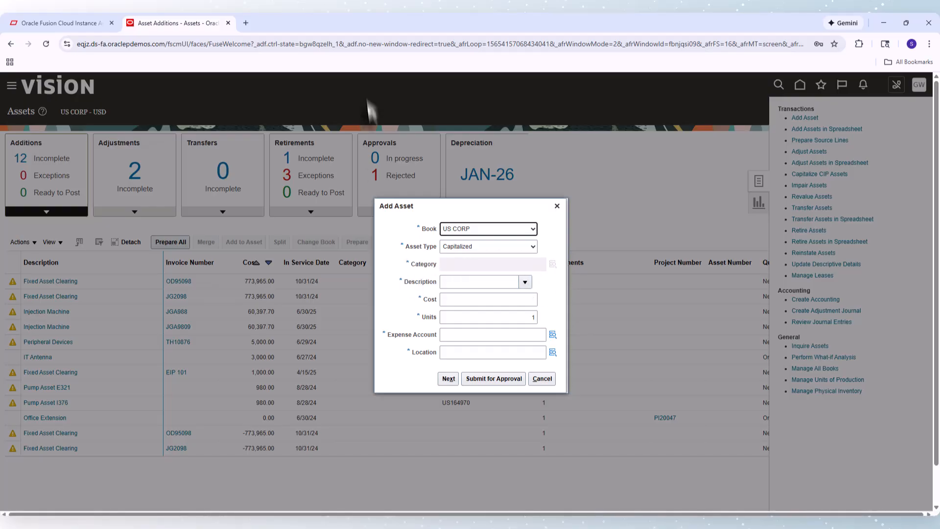
Duplicate the Assets page into a new browser tab and open Setup and Maintenance there
{"action": "left_click", "coordinate": [282, 47]}
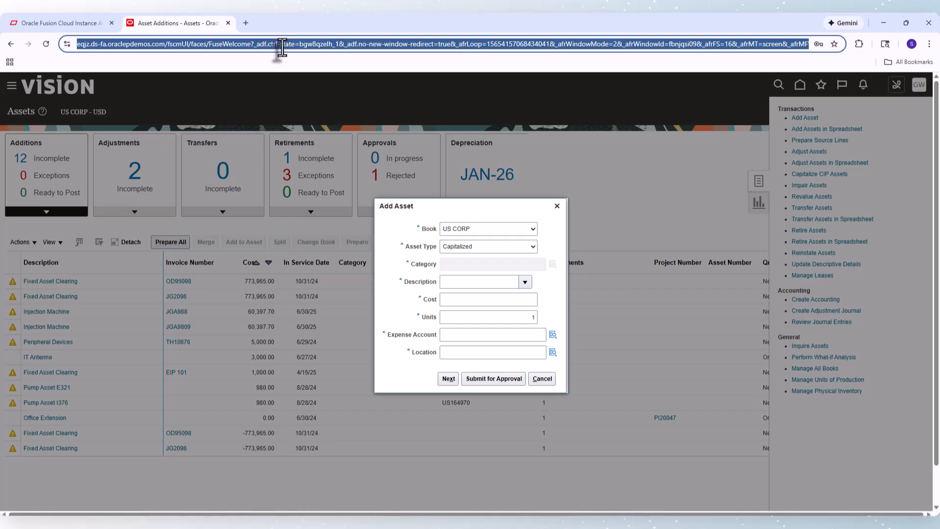
{"action": "left_click", "coordinate": [246, 23]}
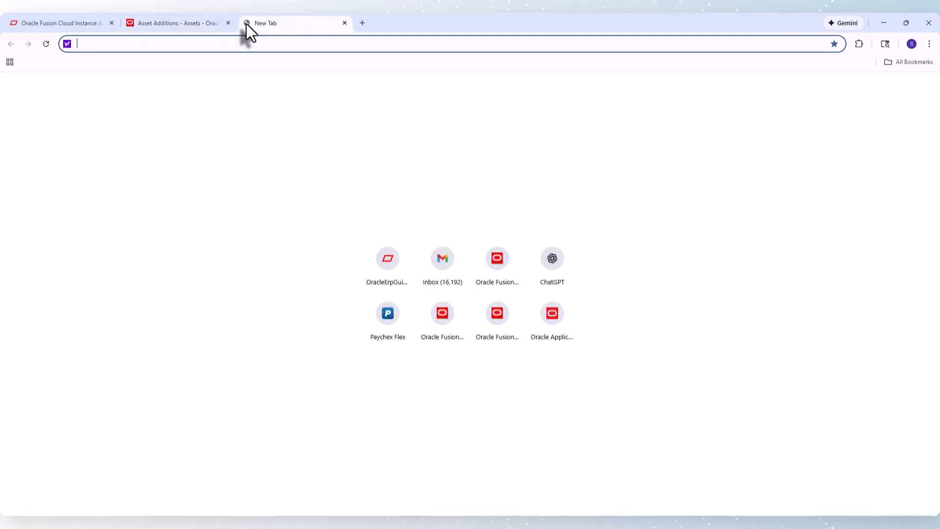
{"action": "key", "text": "ctrl+v"}
{"action": "key", "text": "Return"}
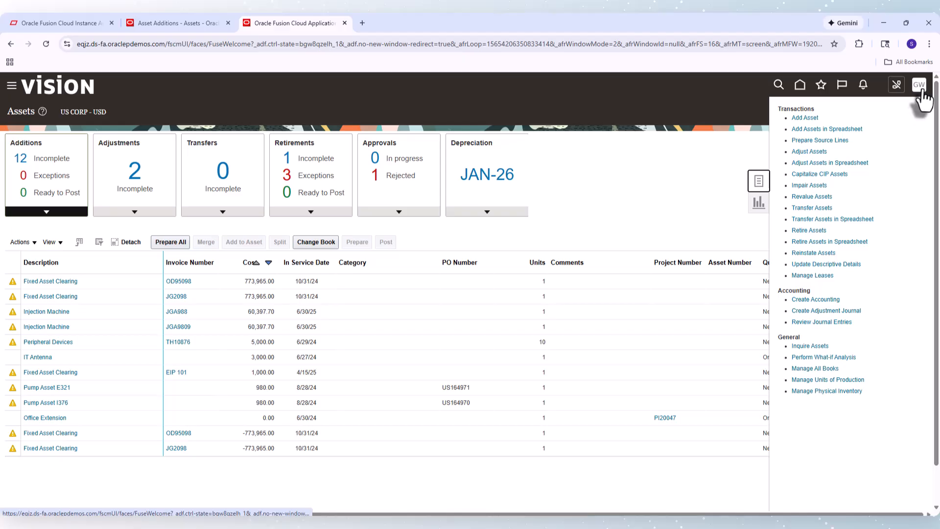
{"action": "left_click", "coordinate": [921, 91]}
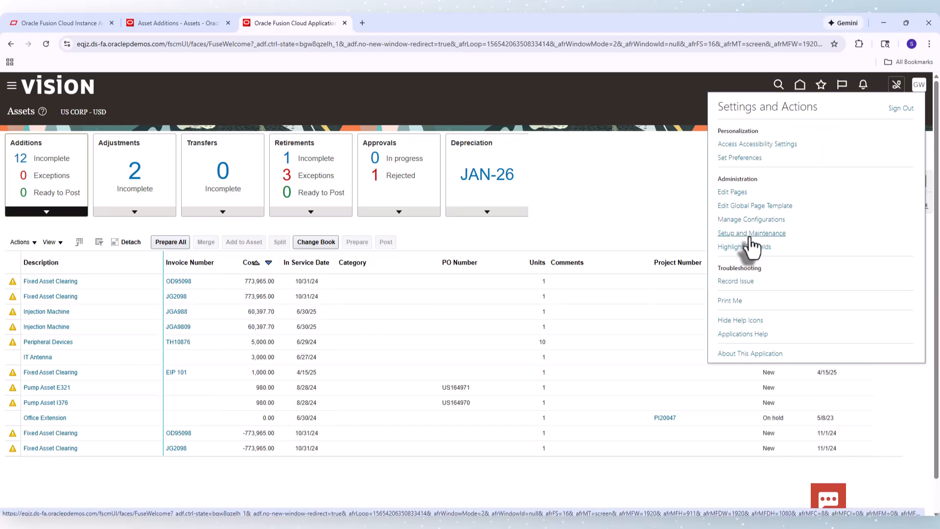
{"action": "left_click", "coordinate": [754, 234]}
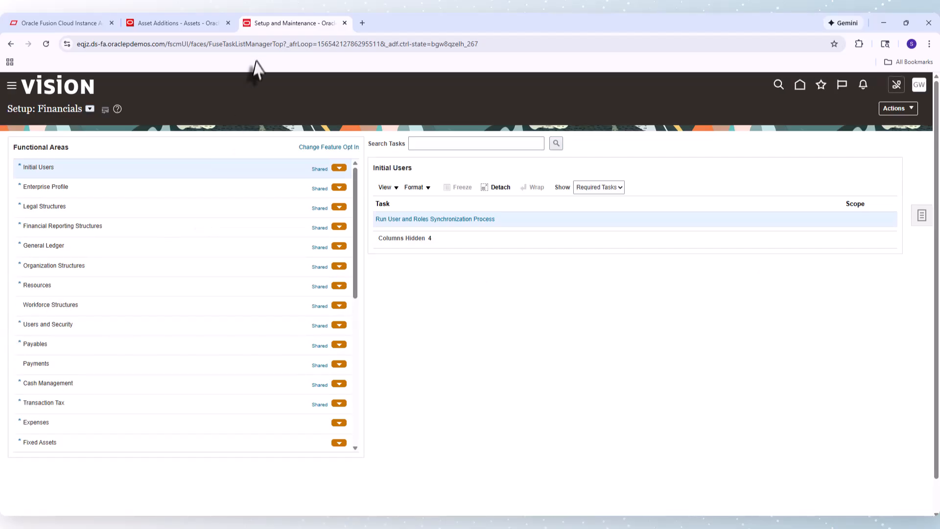
Duplicate the Setup and Maintenance page into another new browser tab
{"action": "left_click", "coordinate": [250, 46]}
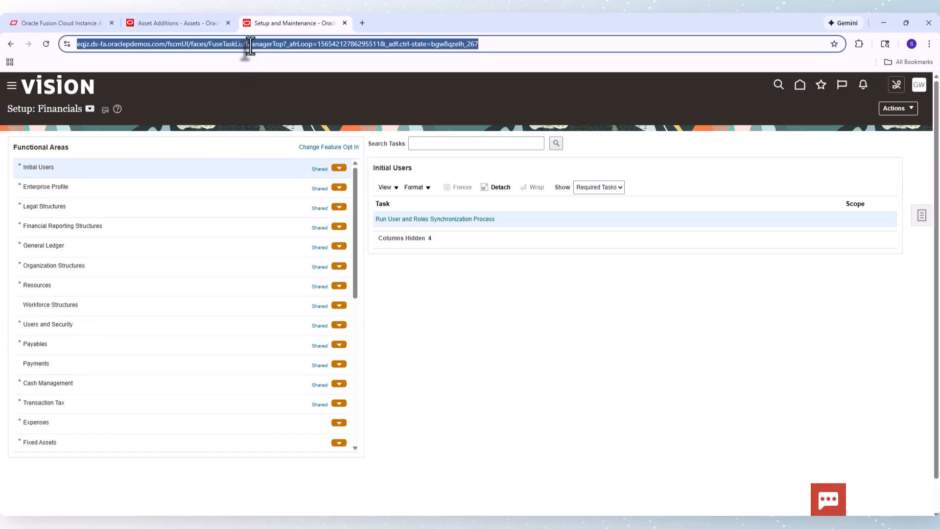
{"action": "left_click", "coordinate": [364, 21]}
{"action": "key", "text": "ctrl+v"}
{"action": "key", "text": "Return"}
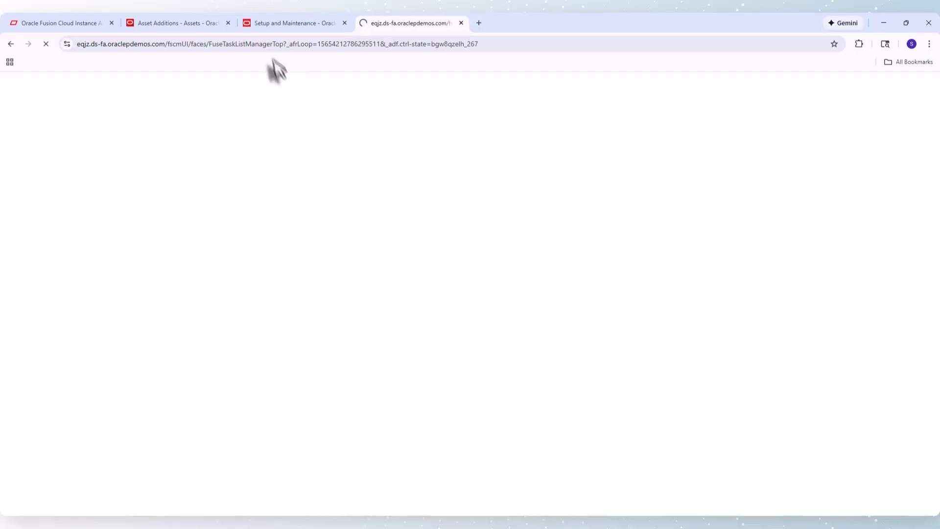
{"action": "left_click", "coordinate": [274, 42]}
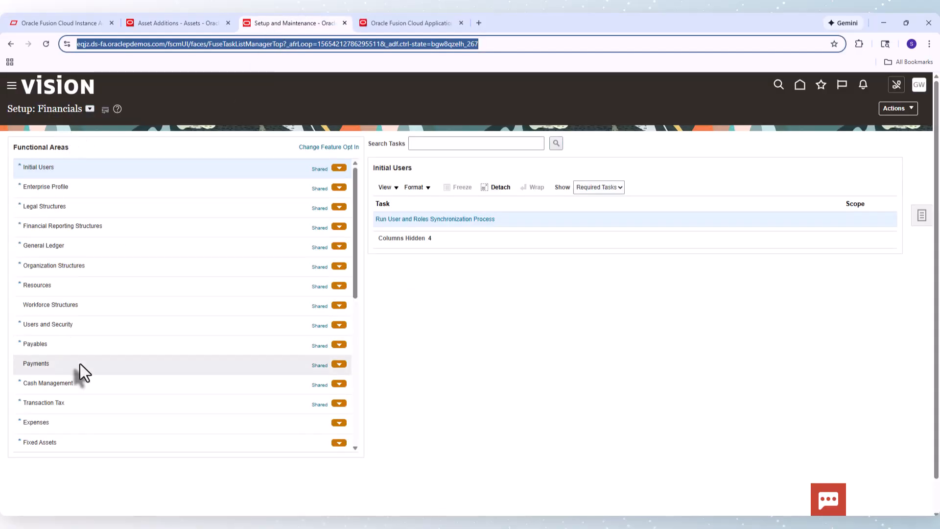
Open Manage System Controls under the Fixed Assets functional area and select the Category Flexfield value
{"action": "left_click", "coordinate": [43, 441]}
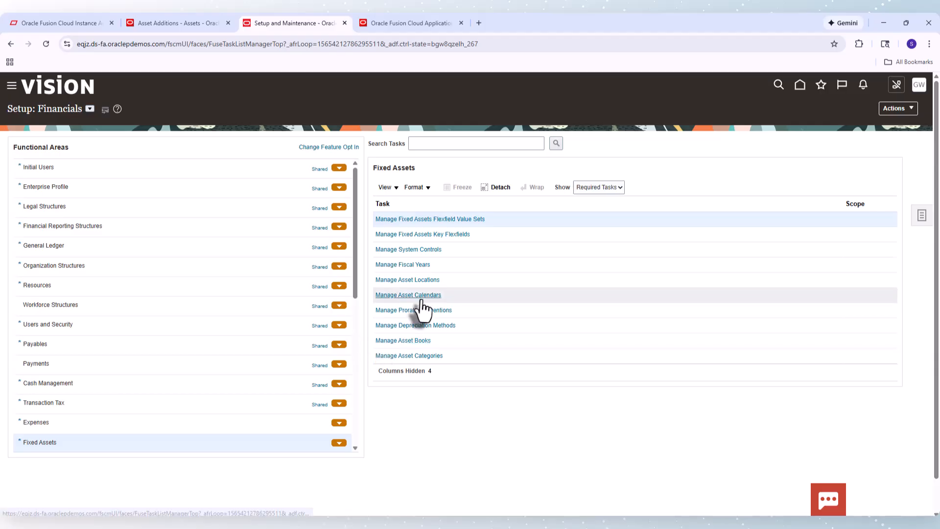
{"action": "left_click", "coordinate": [420, 250]}
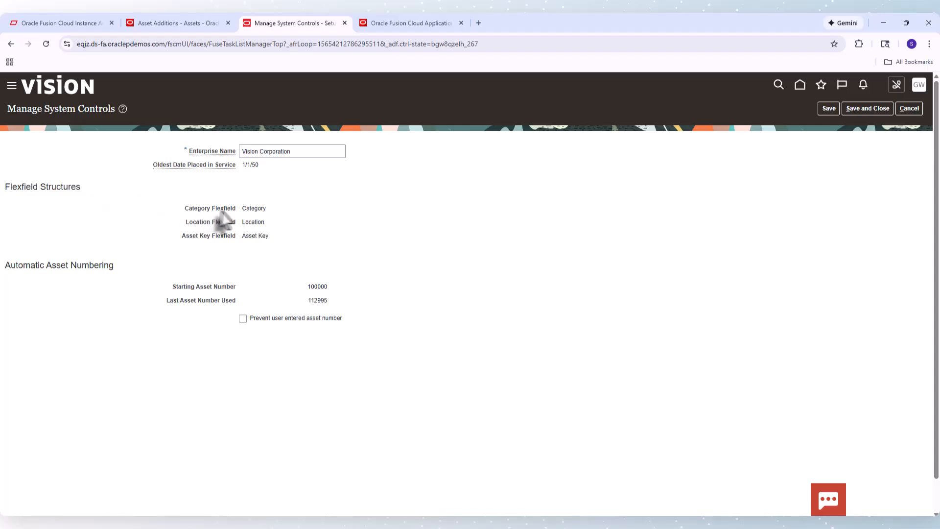
{"action": "double_click", "coordinate": [257, 210]}
In the other tab, open the Category Flexfield's structure instances via Setup and Maintenance's Manage Fixed Assets Key Flexfields and search them
{"action": "left_click", "coordinate": [406, 22]}
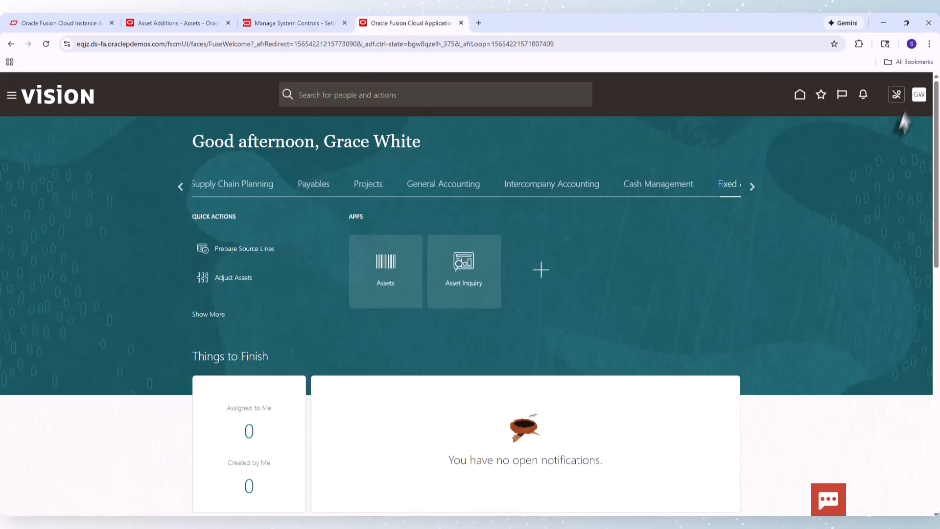
{"action": "left_click", "coordinate": [920, 96]}
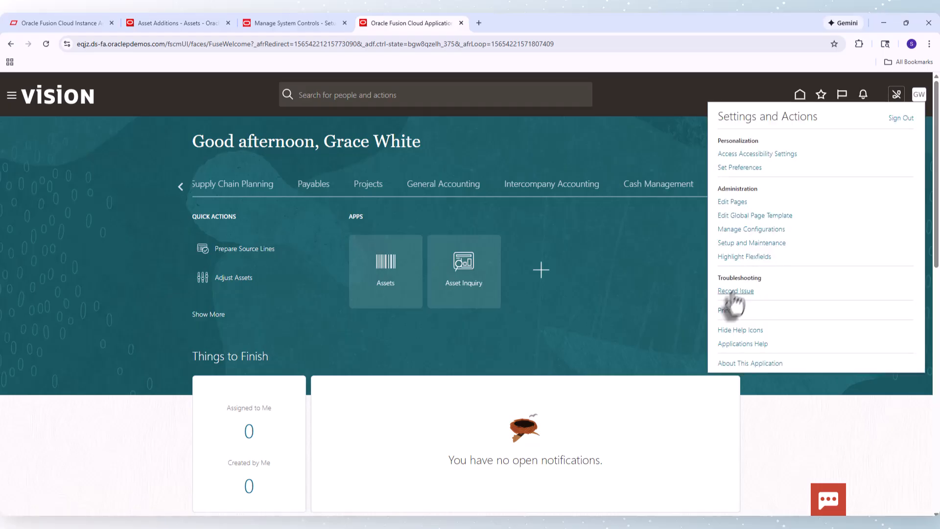
{"action": "left_click", "coordinate": [755, 245]}
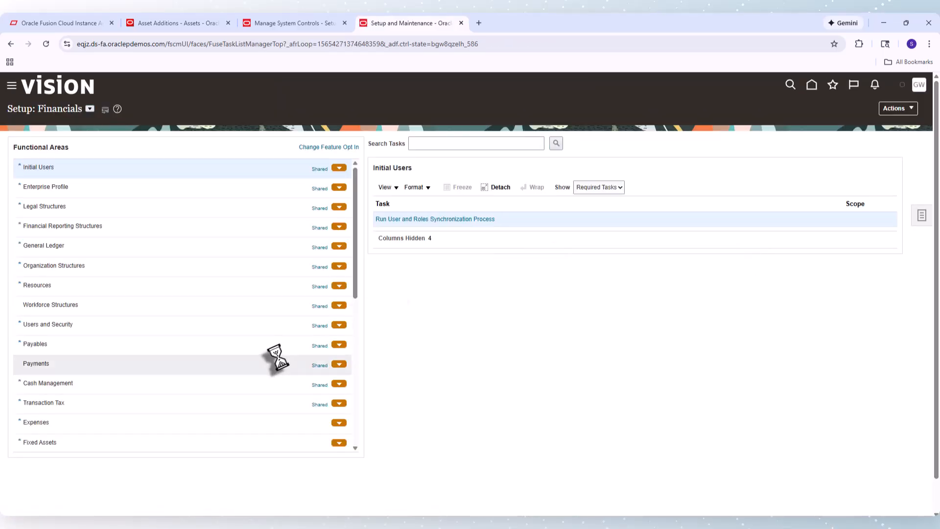
{"action": "left_click", "coordinate": [44, 444]}
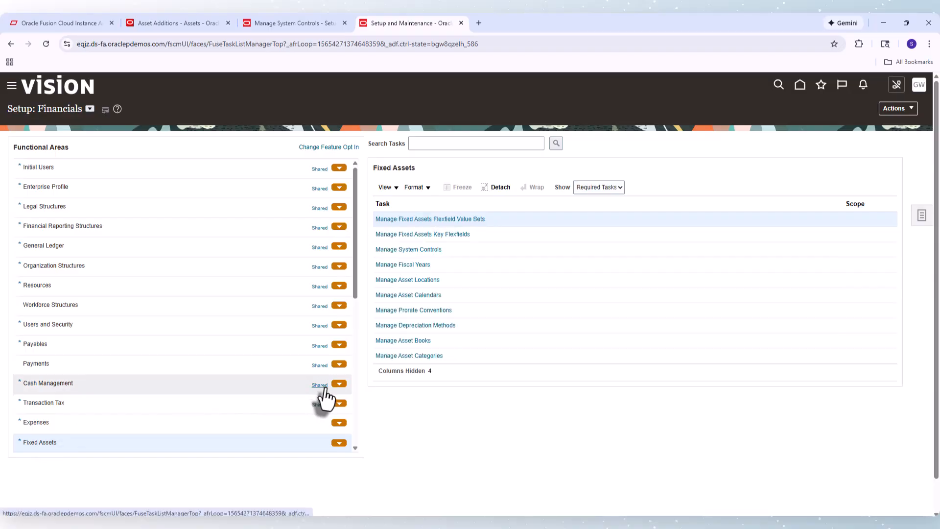
{"action": "left_click", "coordinate": [436, 236]}
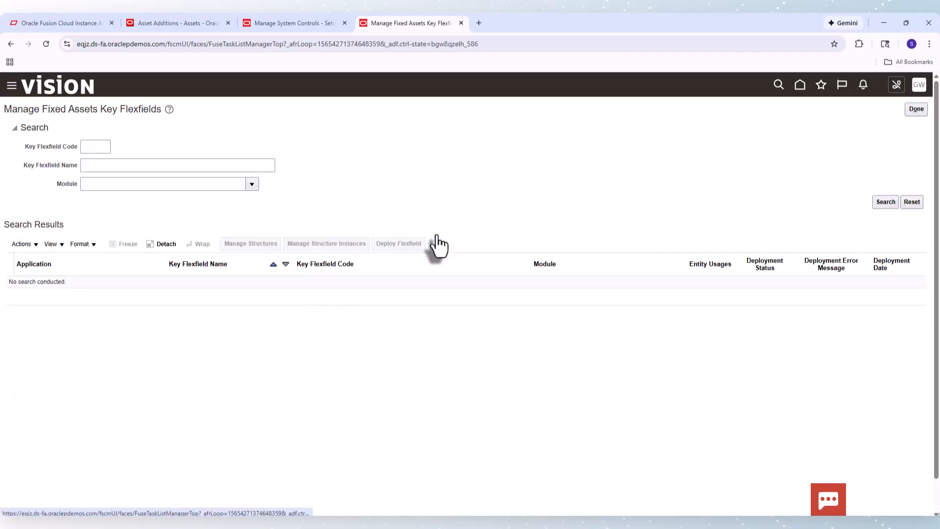
{"action": "left_click", "coordinate": [887, 201]}
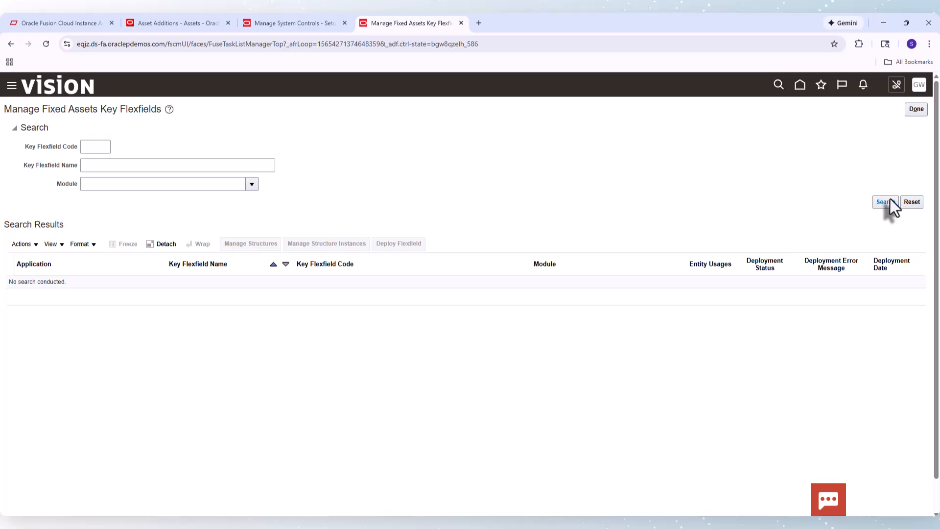
{"action": "left_click", "coordinate": [208, 307]}
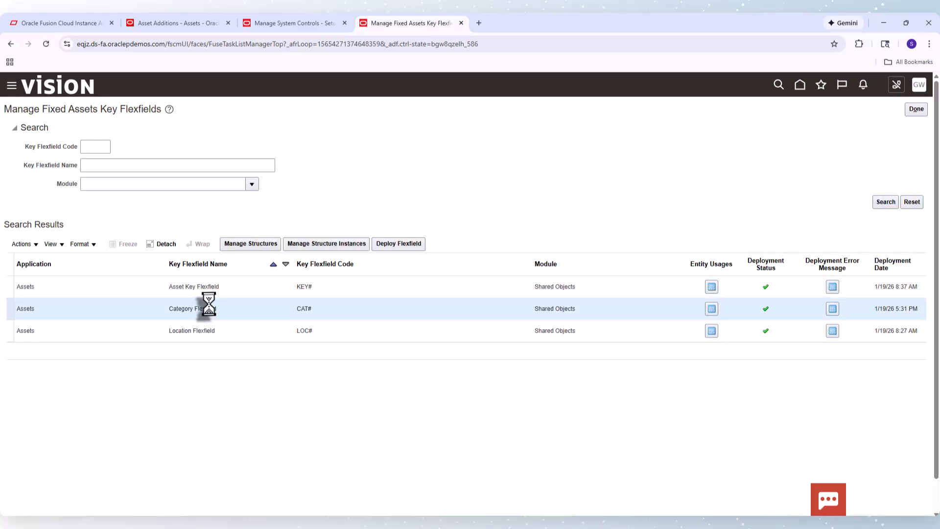
{"action": "left_click", "coordinate": [319, 244]}
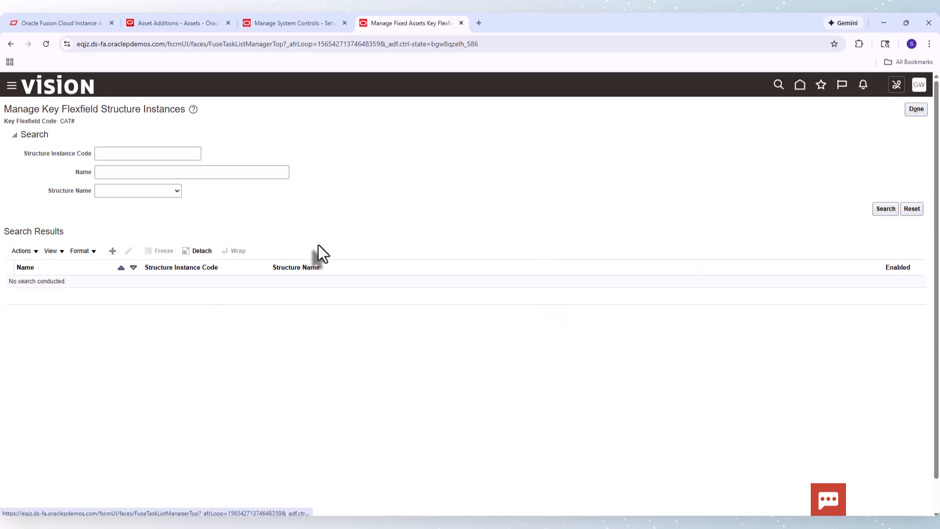
{"action": "left_click", "coordinate": [885, 210]}
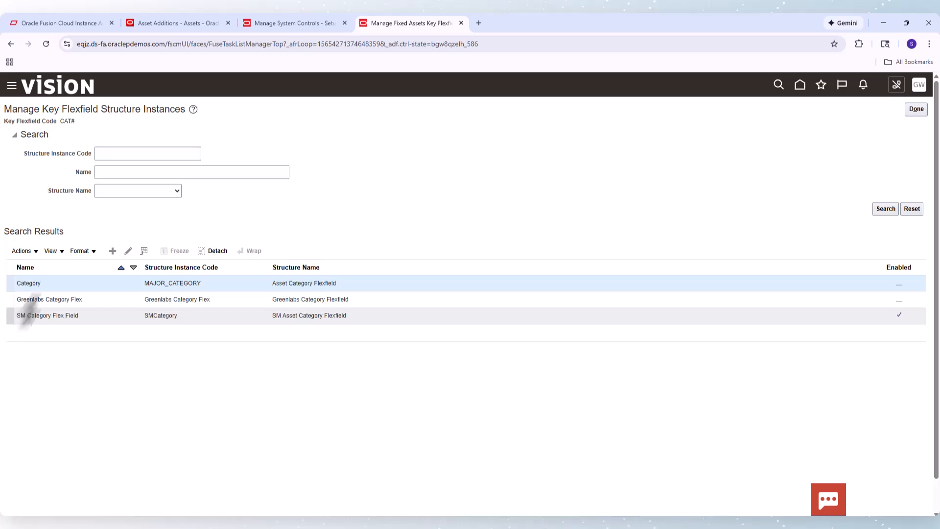
Compare the system controls' Category Flexfield setting with the listed structure instances across the open tabs
{"action": "left_click", "coordinate": [297, 26]}
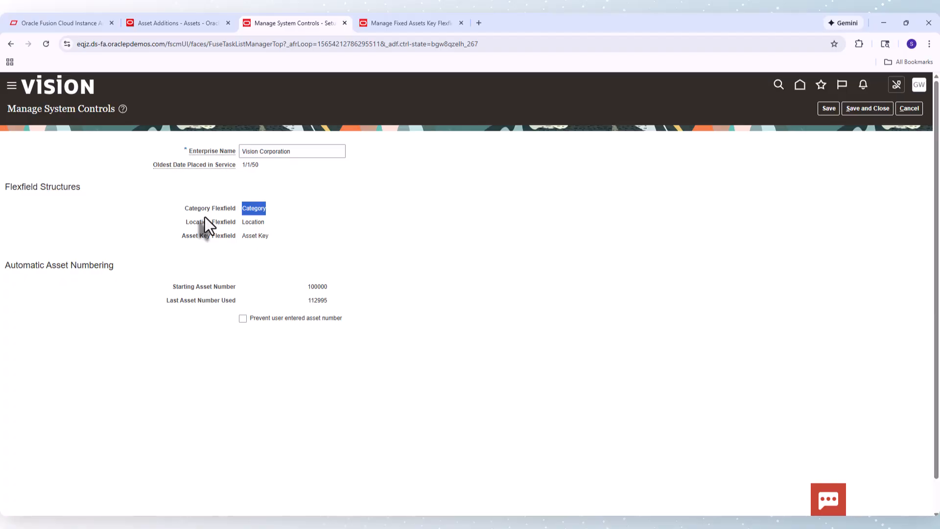
{"action": "left_click", "coordinate": [283, 211]}
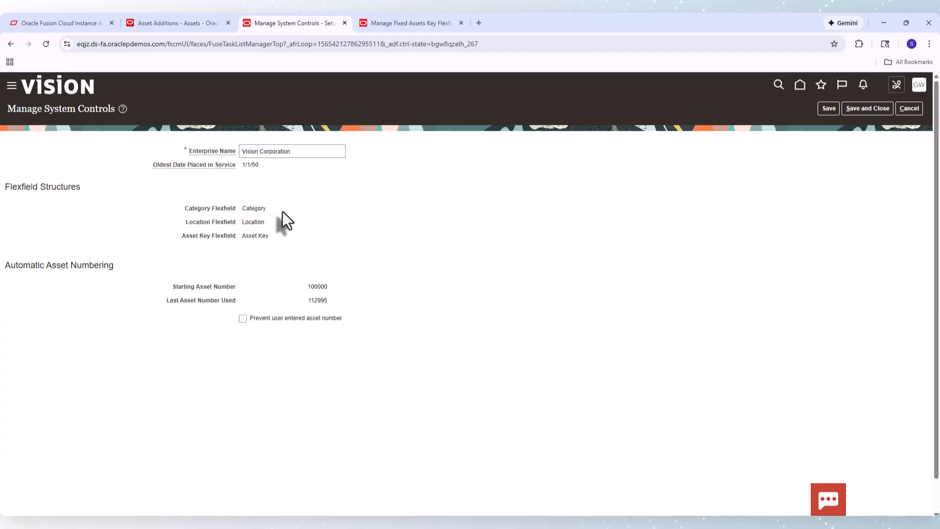
{"action": "left_click", "coordinate": [415, 22]}
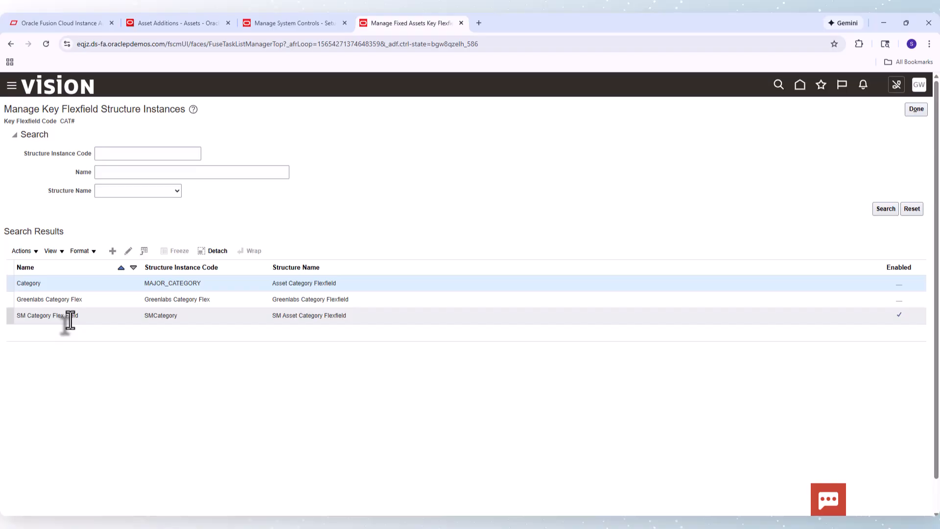
{"action": "left_click", "coordinate": [281, 23]}
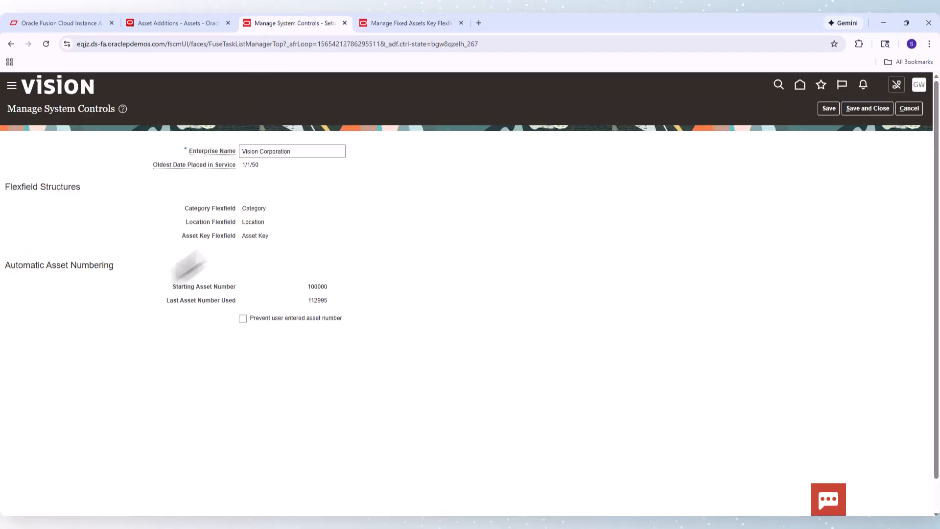
{"action": "double_click", "coordinate": [254, 208]}
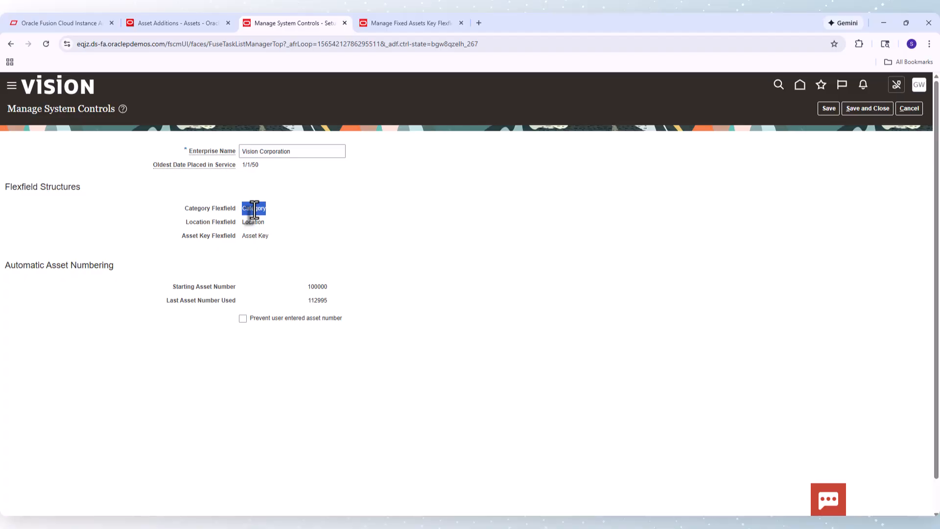
{"action": "left_click", "coordinate": [176, 23]}
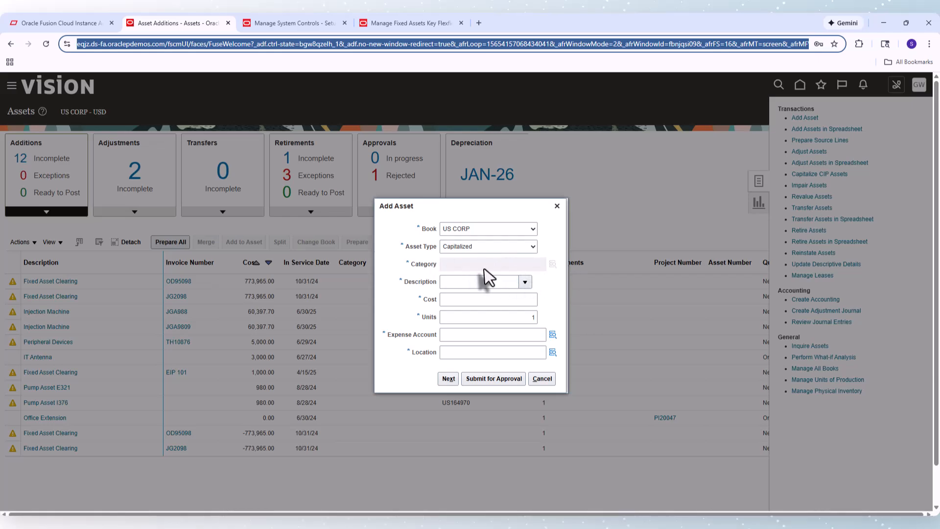
{"action": "left_click", "coordinate": [289, 21]}
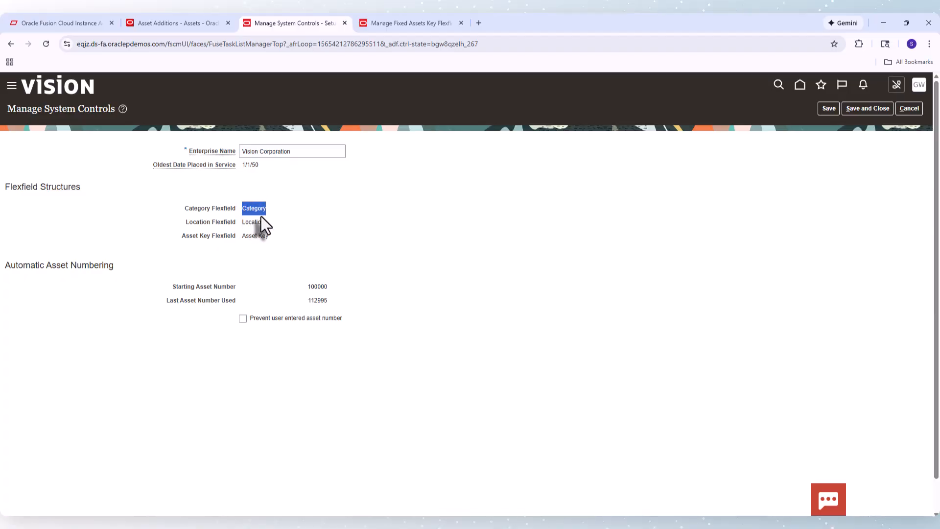
{"action": "left_click", "coordinate": [399, 23]}
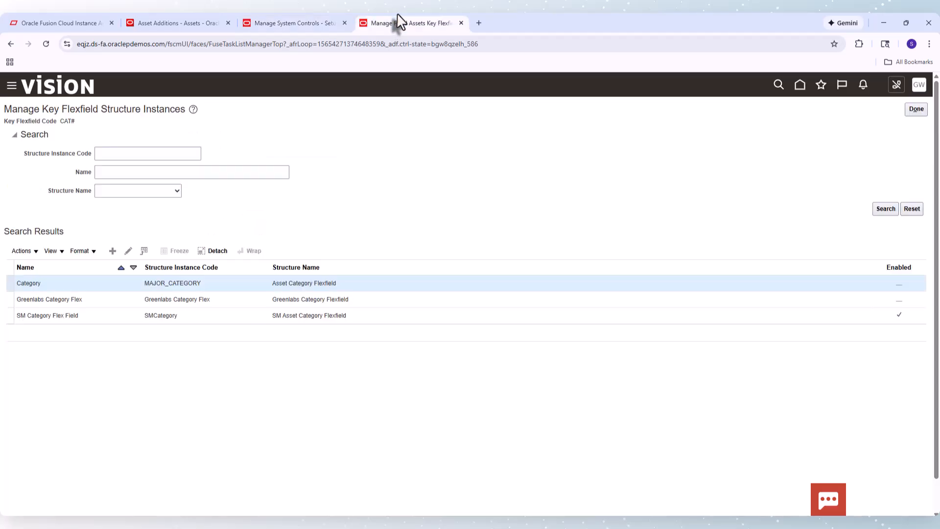